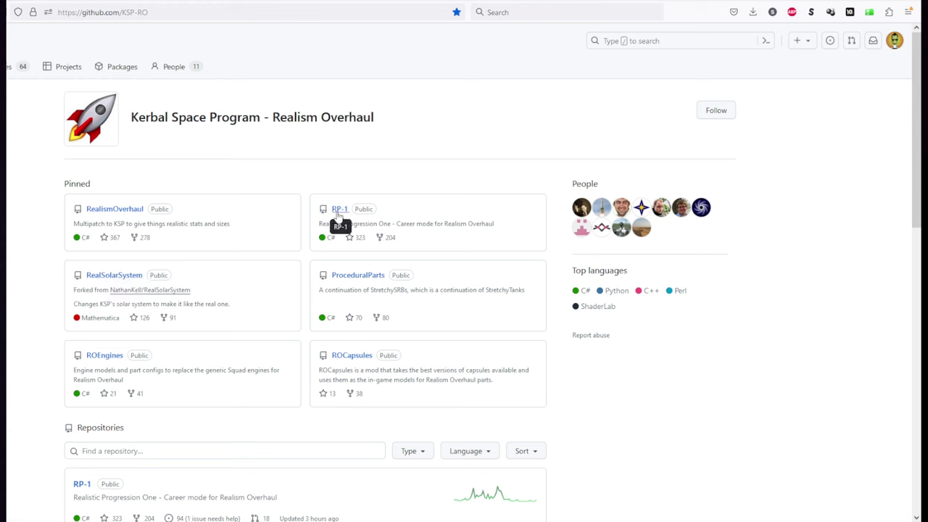
left_click(338, 211)
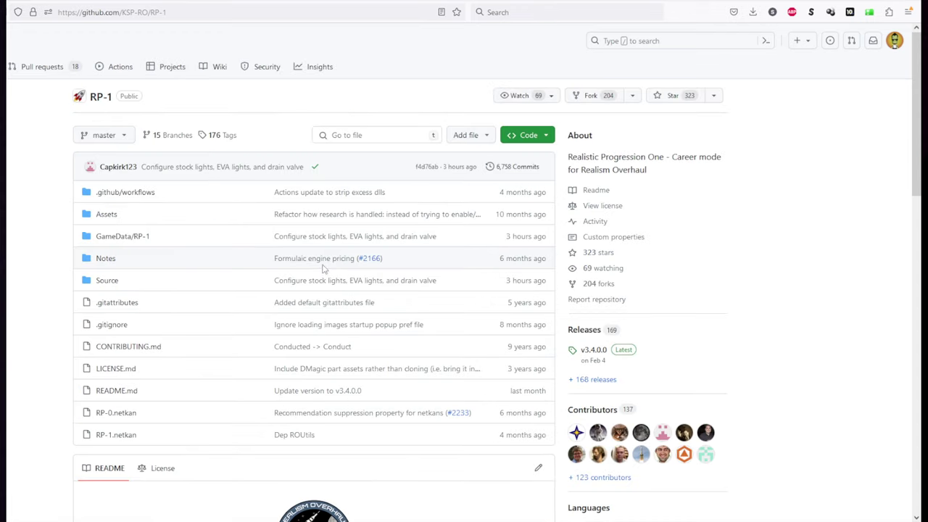
scroll(324, 266, "down", 10)
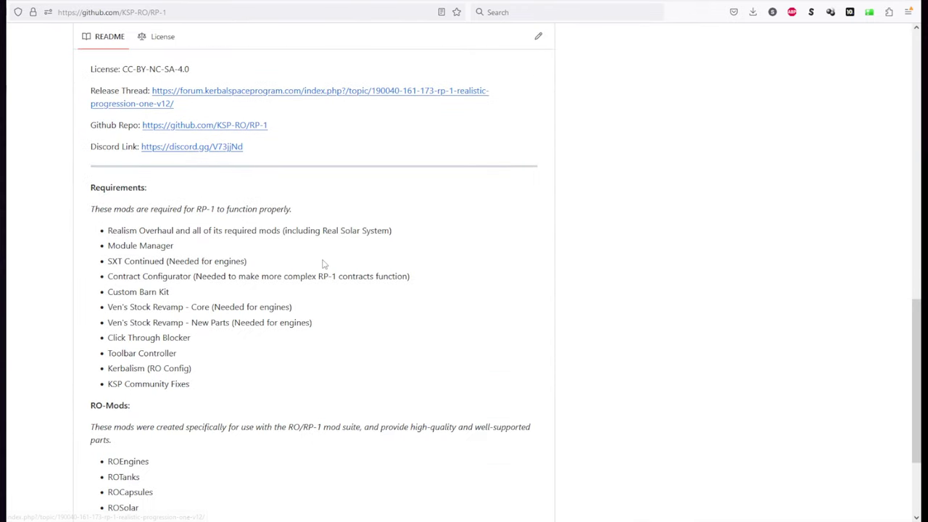
left_click_drag(109, 247, 214, 394)
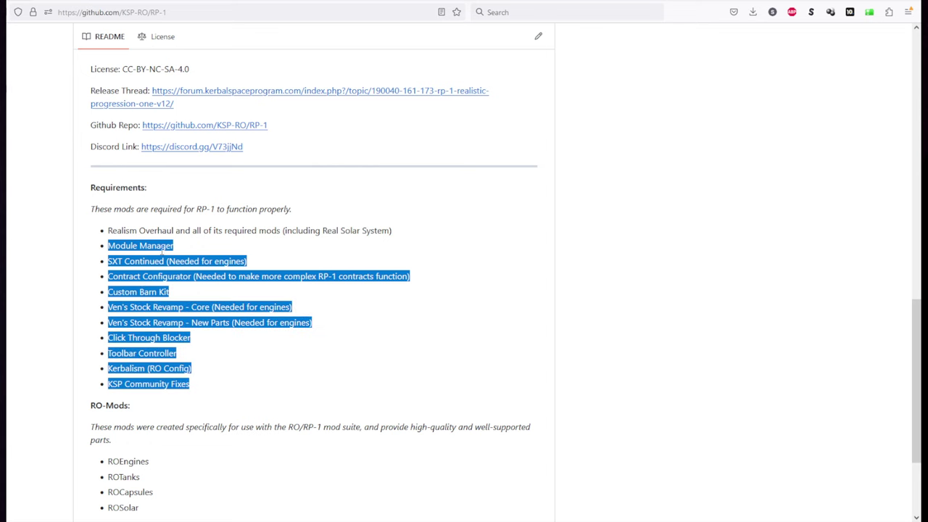
left_click(127, 244)
left_click_drag(117, 230, 223, 231)
left_click_drag(279, 230, 191, 230)
left_click(112, 232)
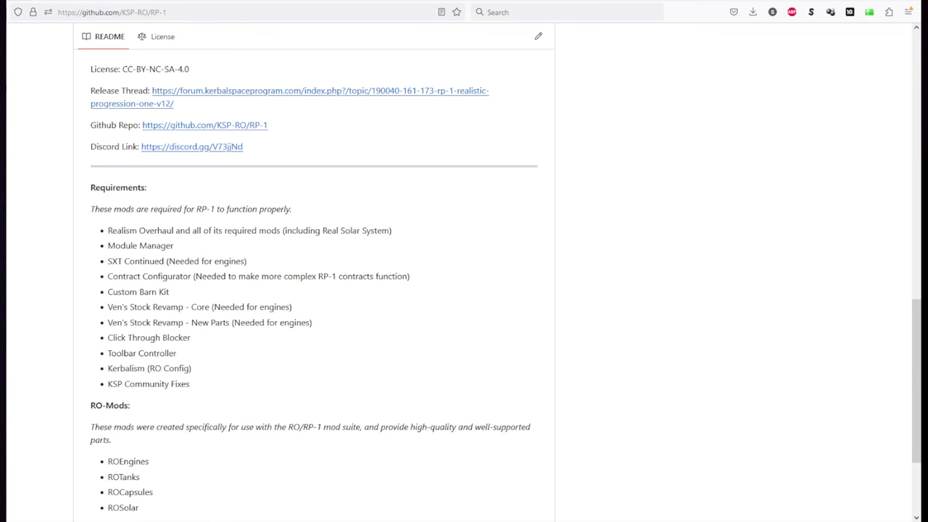
key("alt+Left")
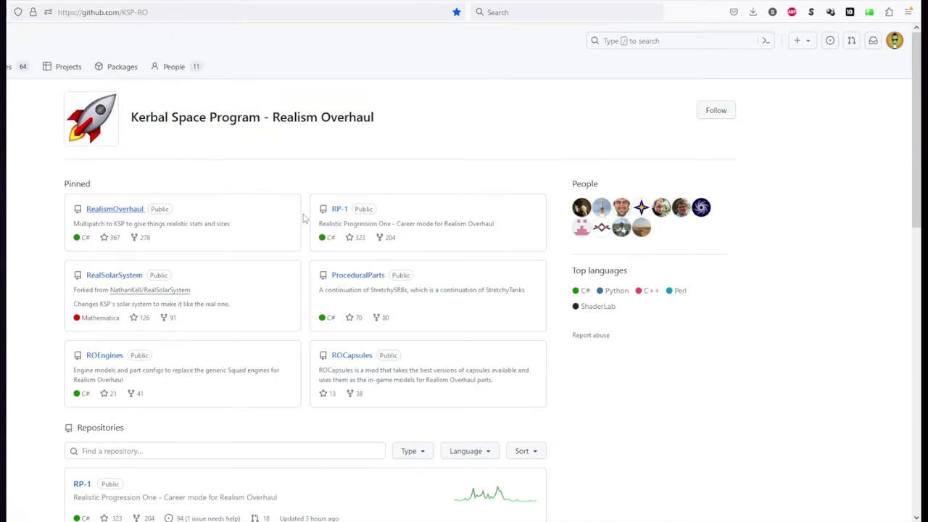
Step: Open the KSP-RO RealismOverhaul repository and scroll through its README and back up
left_click(114, 208)
scroll(42, 387, "down", 5)
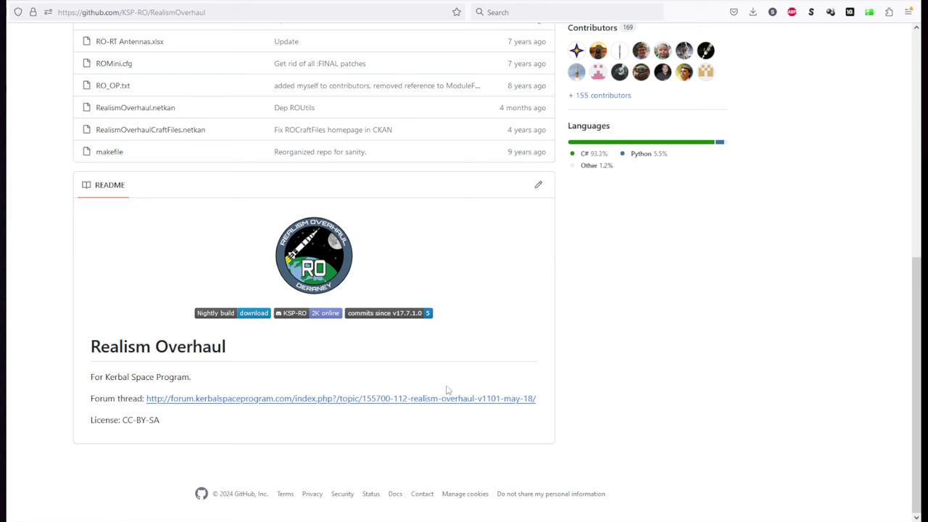
scroll(447, 372, "up", 6)
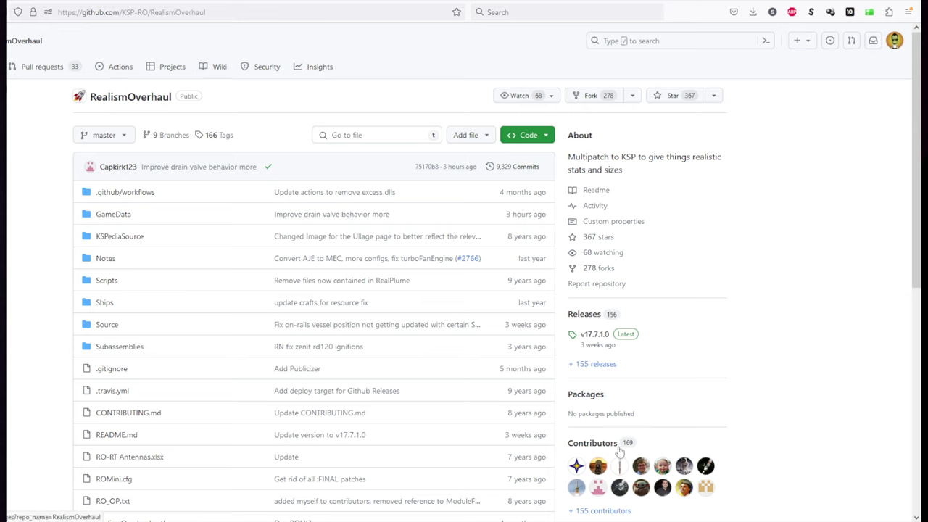
Step: Bring up ROmanualinstall.txt and highlight the ROUtils and RealFuels requirement lines
key("alt+Tab")
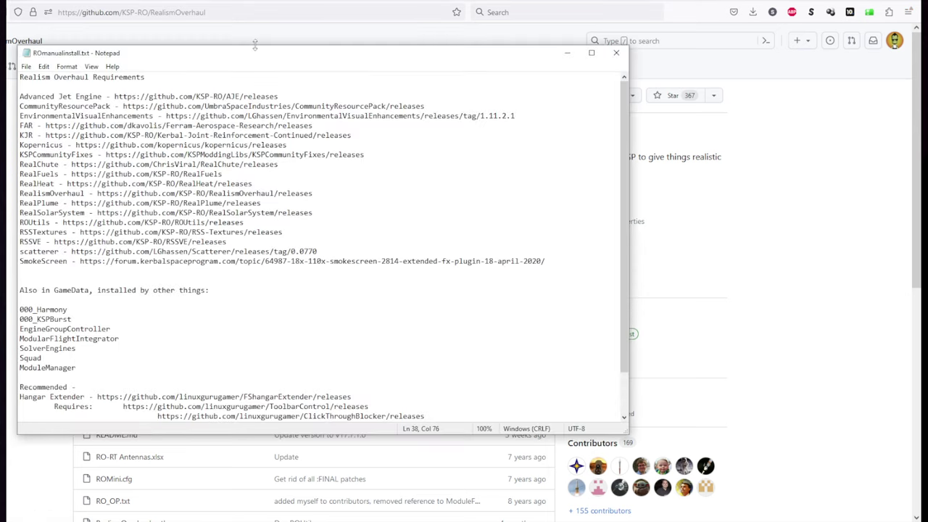
left_click_drag(252, 56, 262, 58)
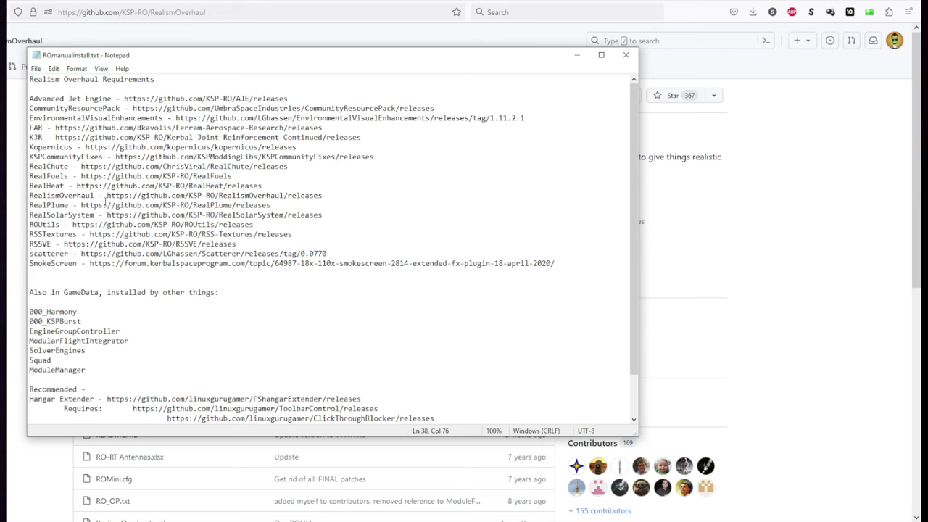
left_click_drag(29, 224, 262, 224)
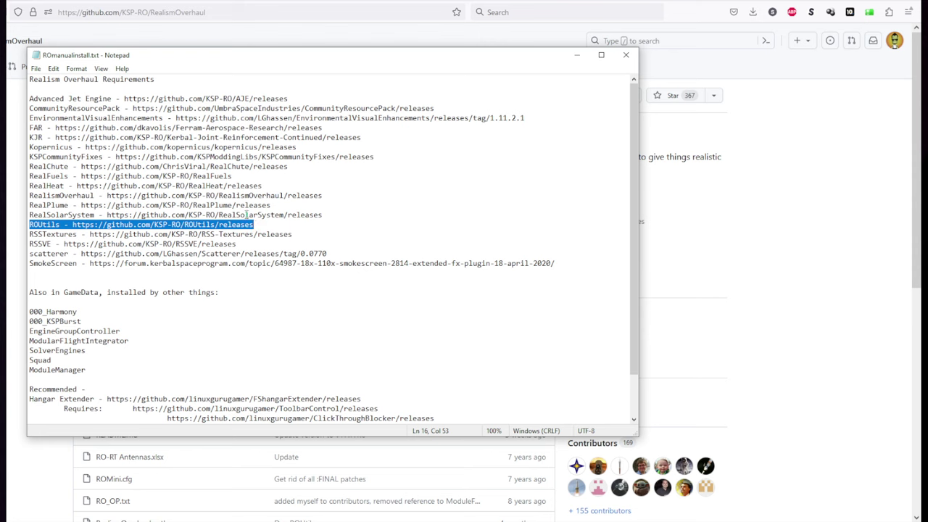
left_click_drag(236, 176, 29, 177)
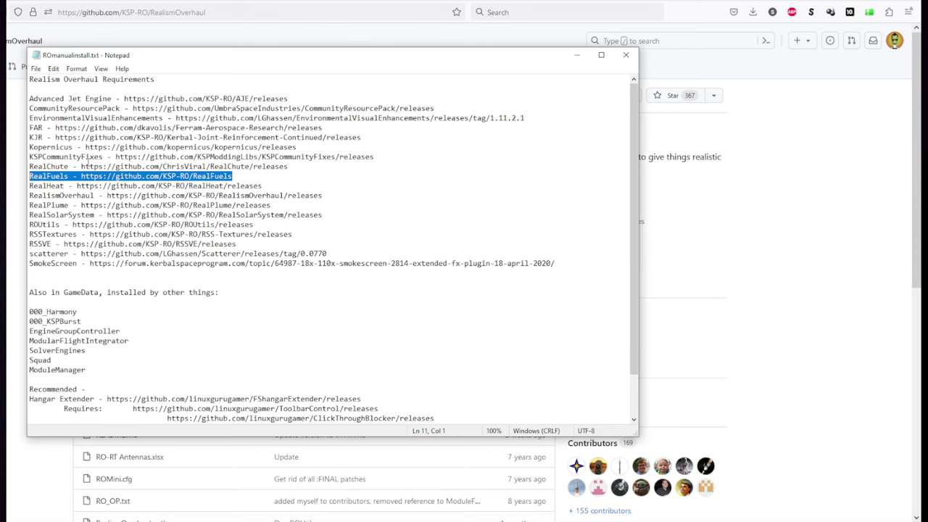
left_click(50, 176)
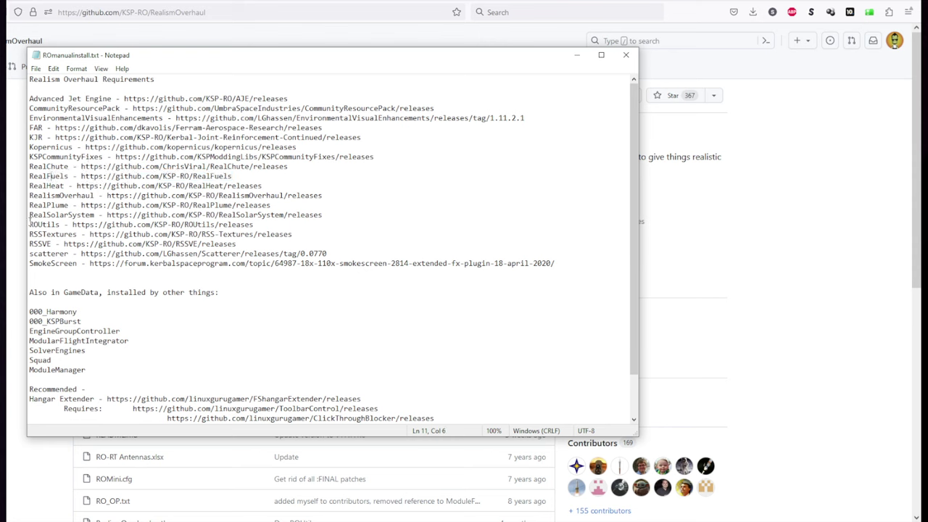
left_click_drag(29, 224, 255, 224)
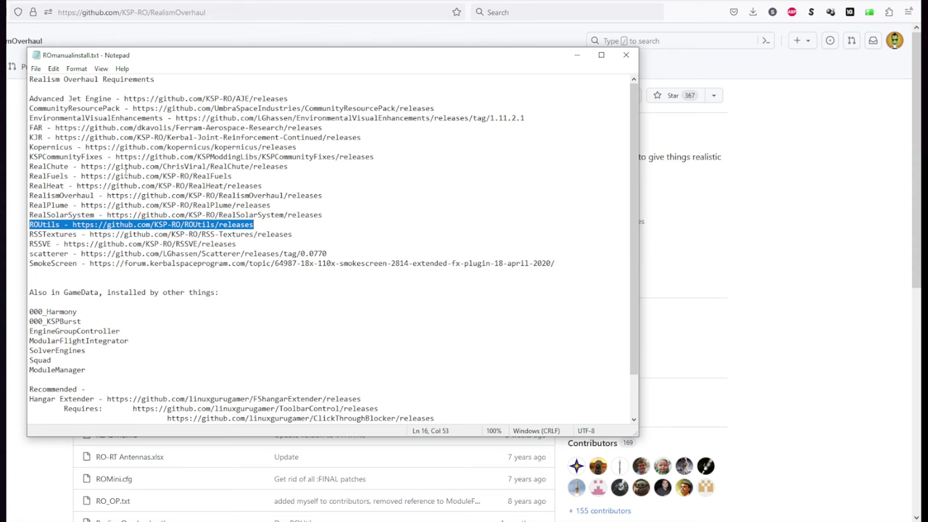
left_click(272, 186)
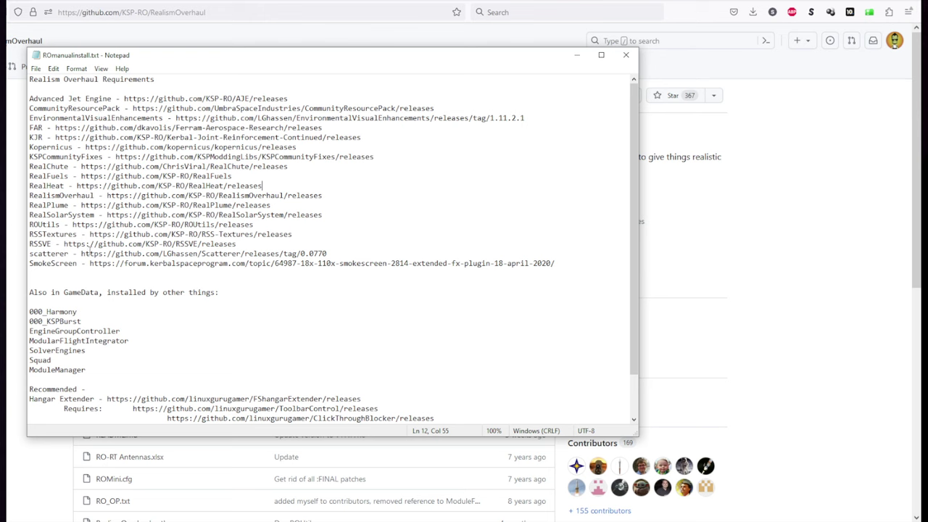
Step: Review the required mod links and RSSTextures line, select 'AJE/releases', then switch to GameData
left_click_drag(578, 268, 25, 99)
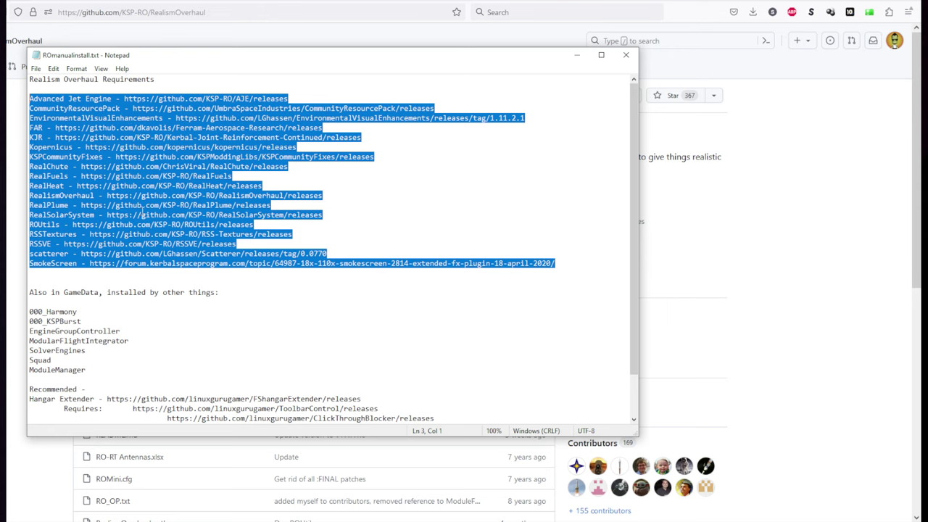
left_click(366, 181)
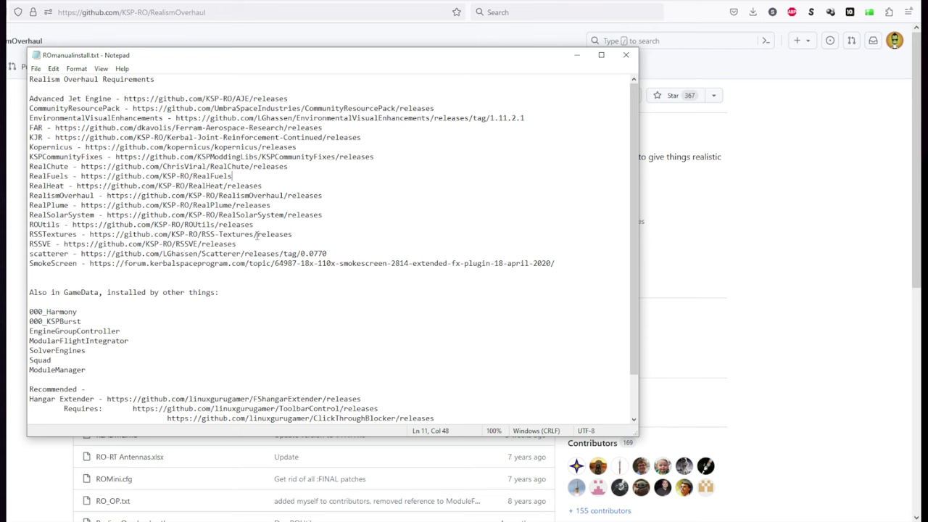
left_click_drag(320, 235, 25, 237)
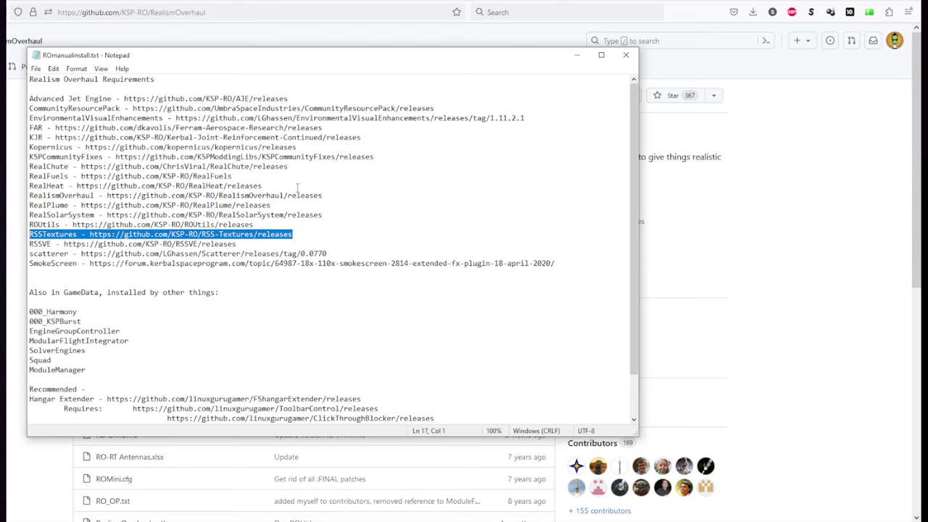
left_click_drag(301, 97, 237, 98)
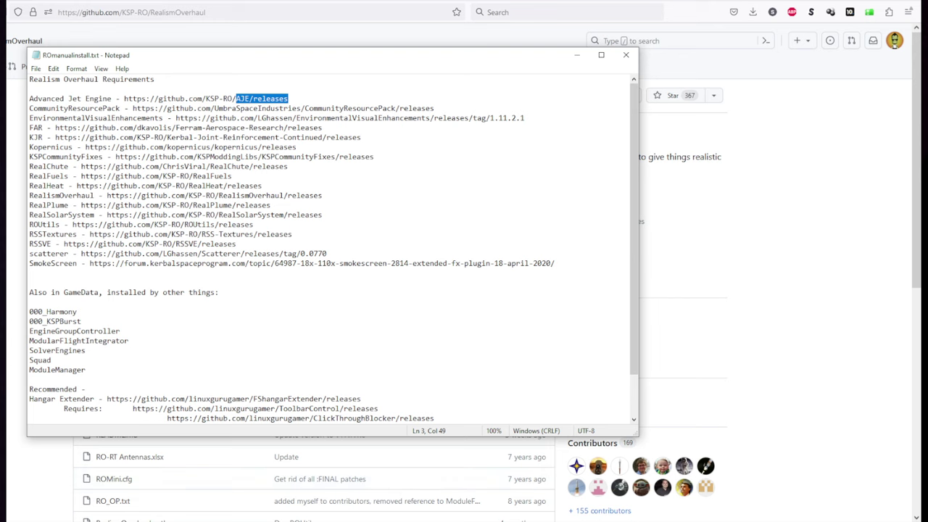
key("alt+Tab")
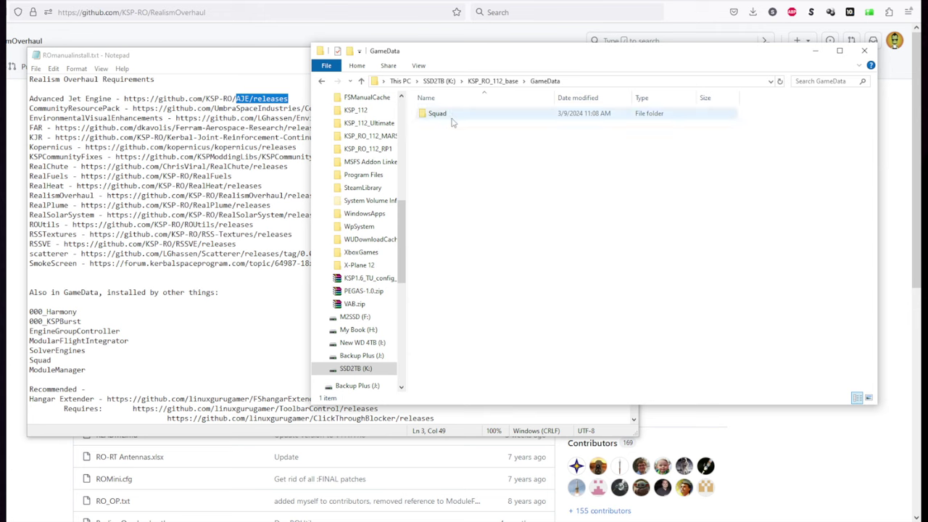
Step: Select the full Advanced Jet Engine releases link in the Notepad notes
left_click(220, 61)
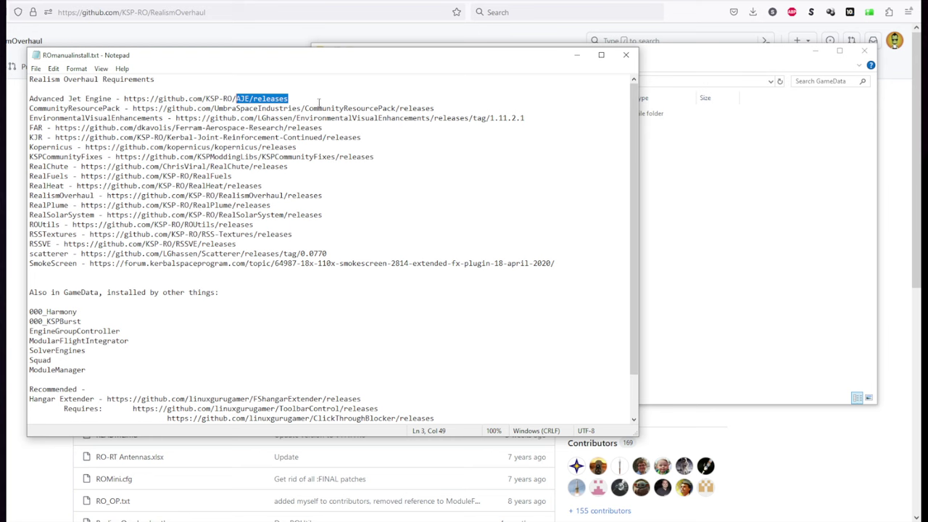
left_click_drag(315, 100, 124, 99)
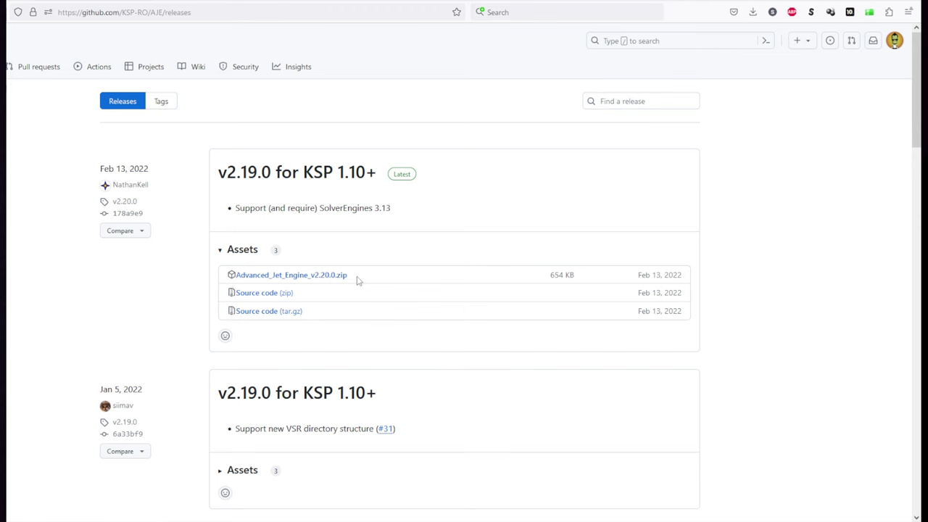
Step: Move the GameData window aside and open Advanced_Jet_Engine_v2.20.0.zip from ROCleanInstall
key("alt+Tab")
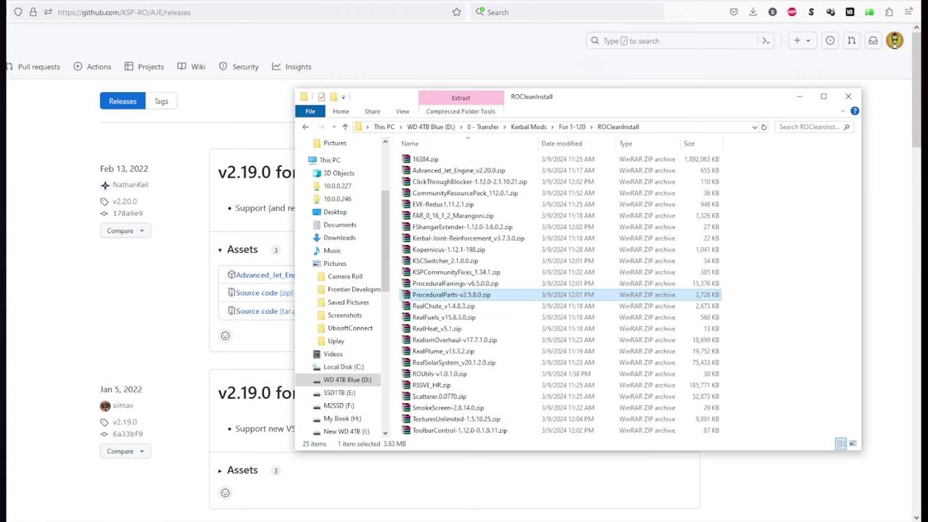
key("alt+Tab")
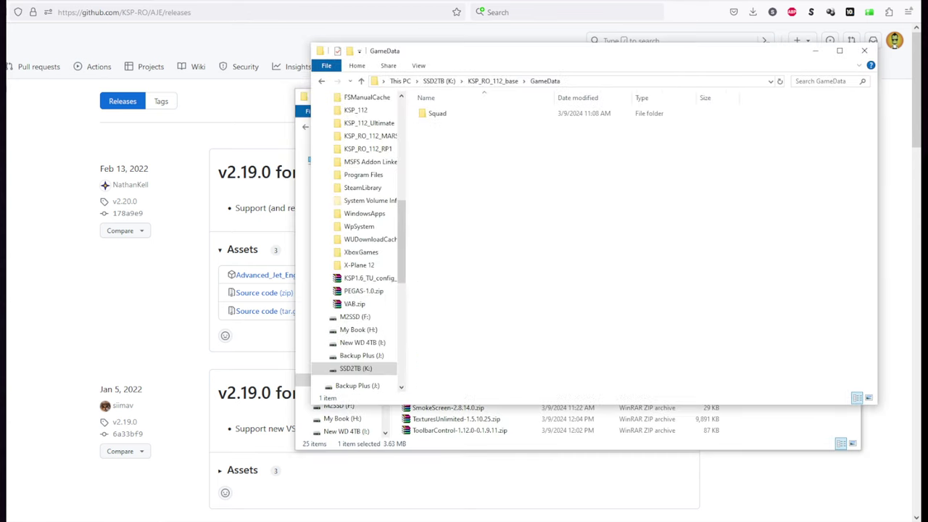
left_click_drag(524, 75, 219, 125)
left_click(663, 109)
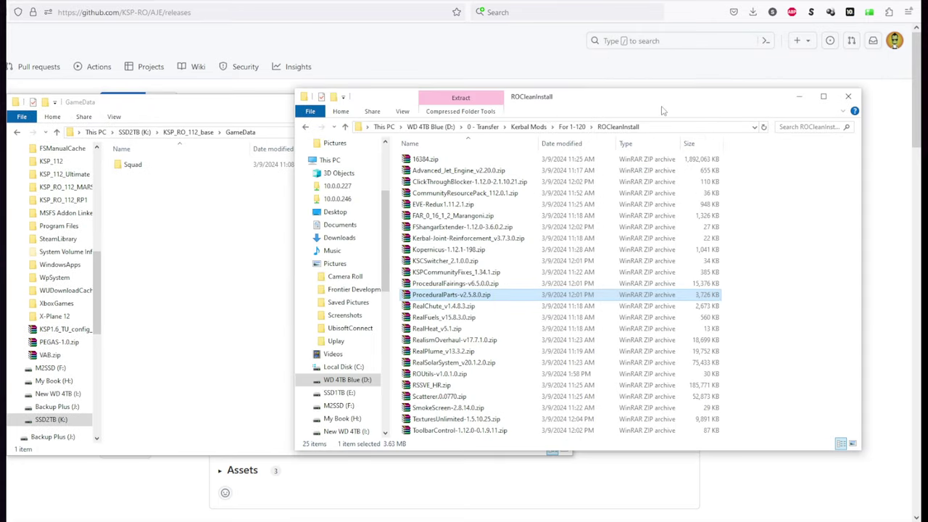
left_click(412, 170)
double_click(435, 171)
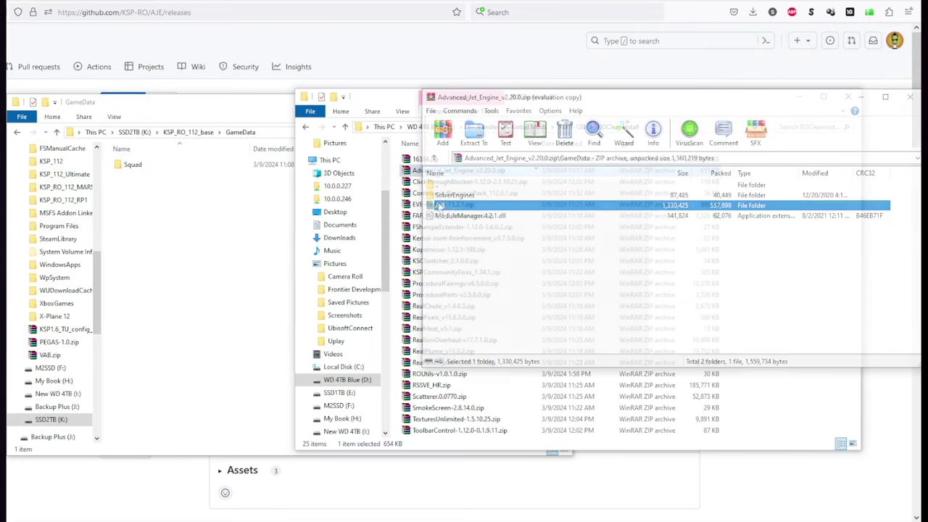
Step: Extract AJE and SolverEngines into GameData, then close the archive
left_click(448, 197, "ctrl")
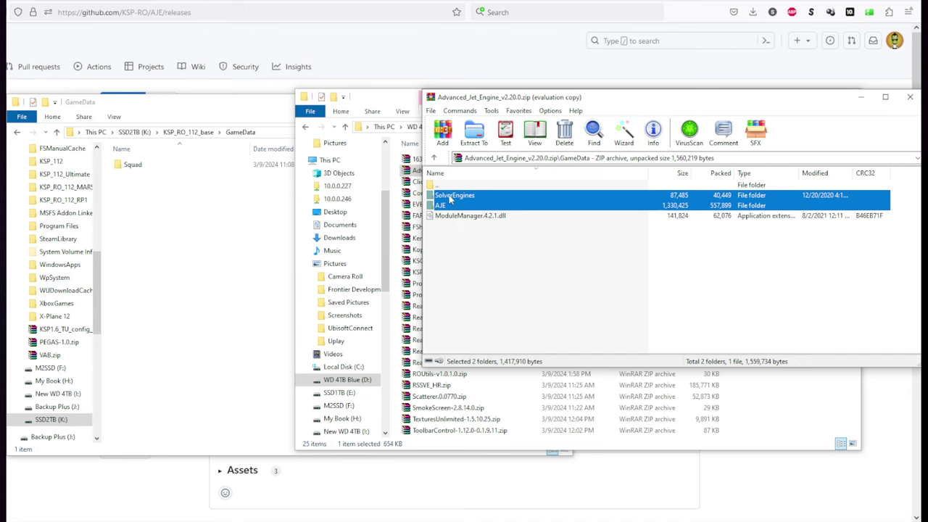
left_click_drag(457, 202, 155, 232)
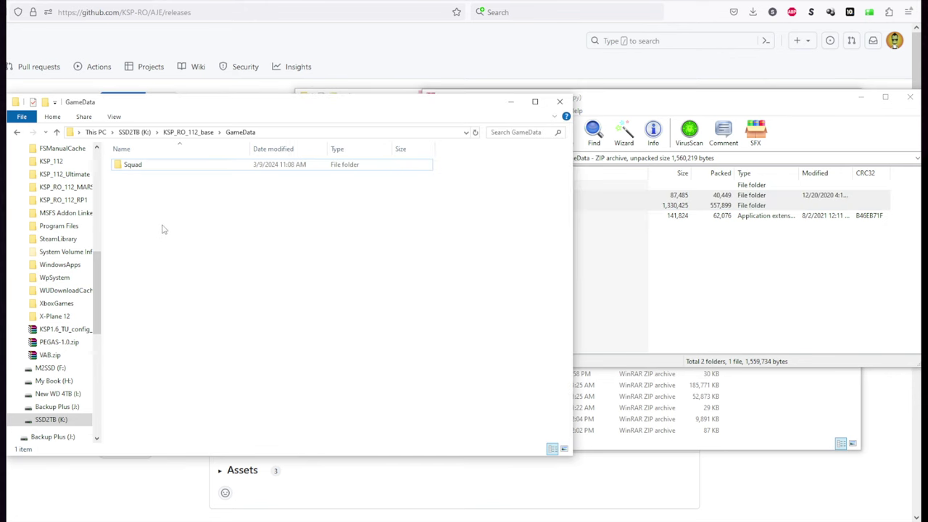
left_click(635, 249)
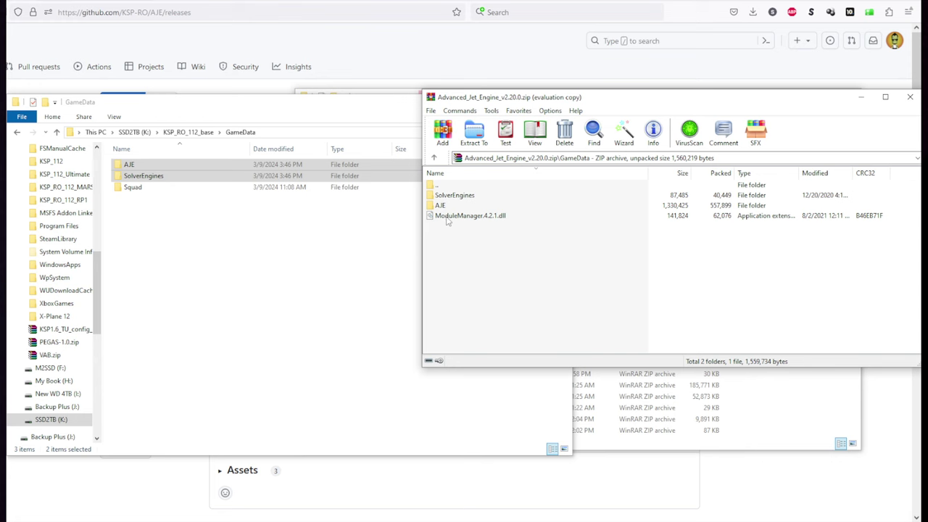
left_click(448, 217)
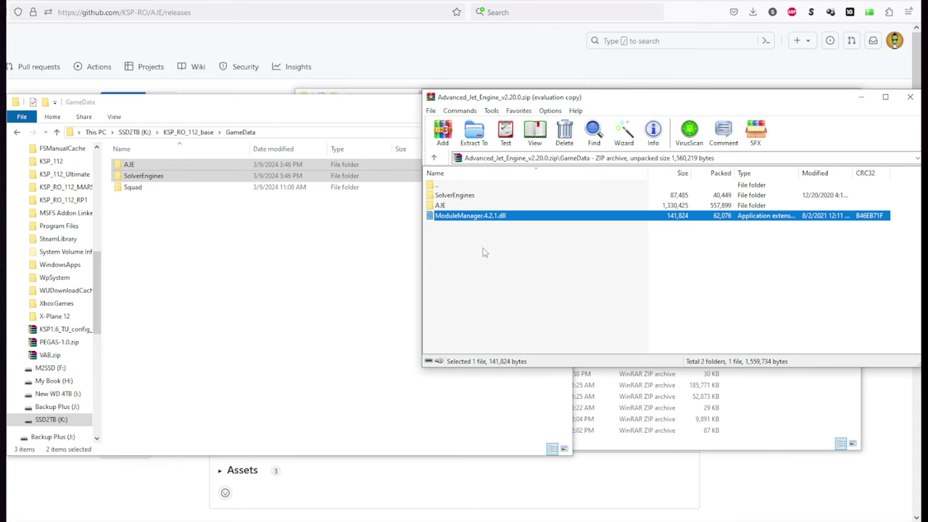
left_click(910, 96)
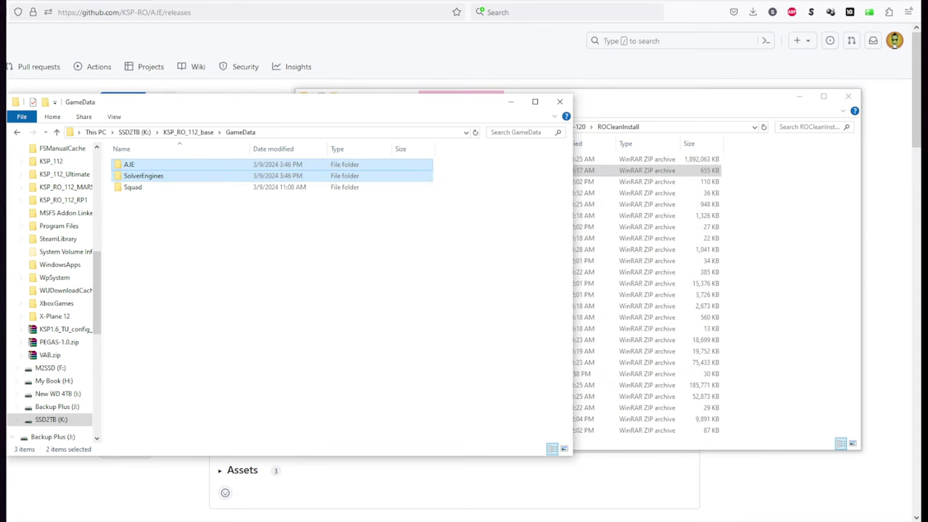
key("alt+Tab")
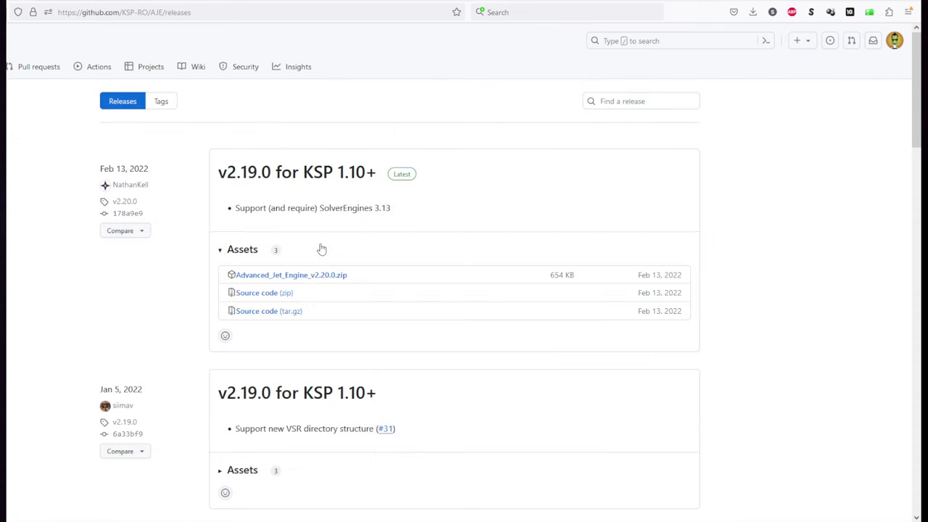
Step: Select the 000_Harmony through ModuleManager folders installed by other mods
left_click(492, 518)
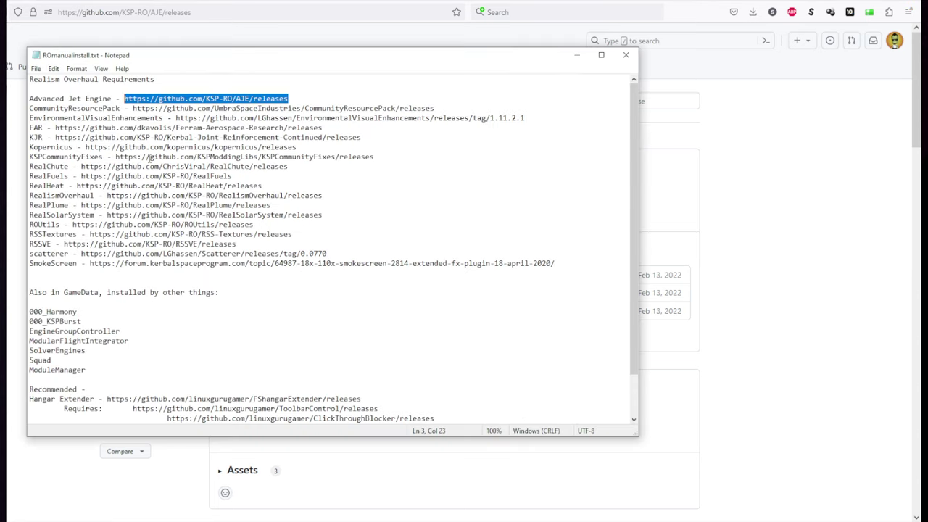
left_click_drag(95, 370, 27, 310)
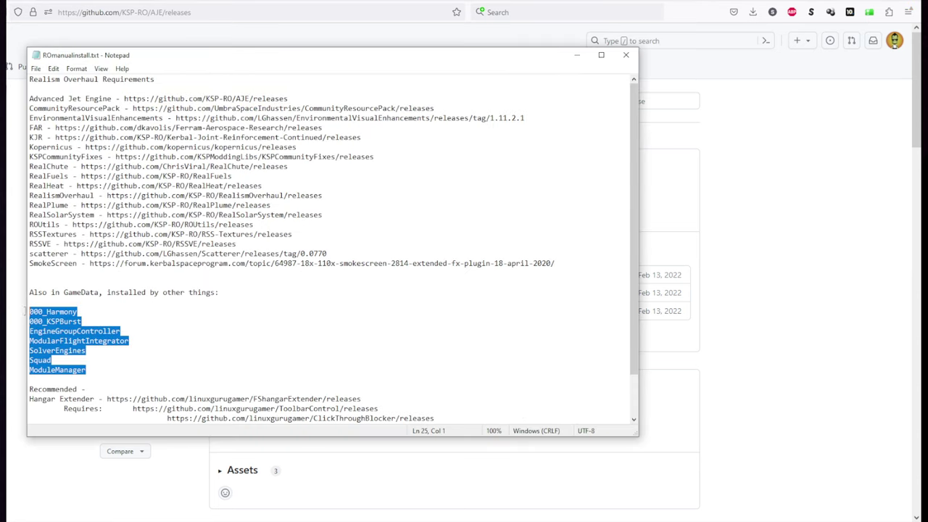
scroll(120, 313, "down", 2)
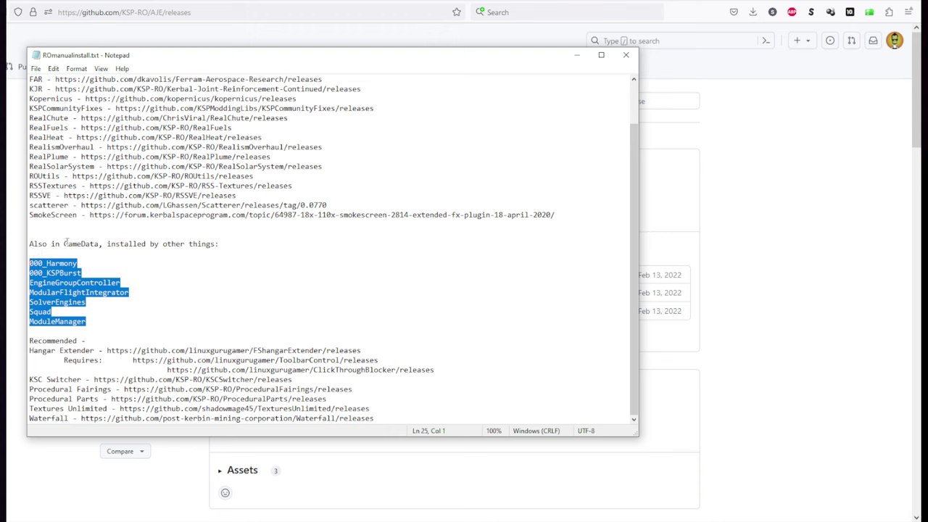
left_click(112, 268)
left_click_drag(87, 325, 20, 264)
scroll(143, 149, "up", 1)
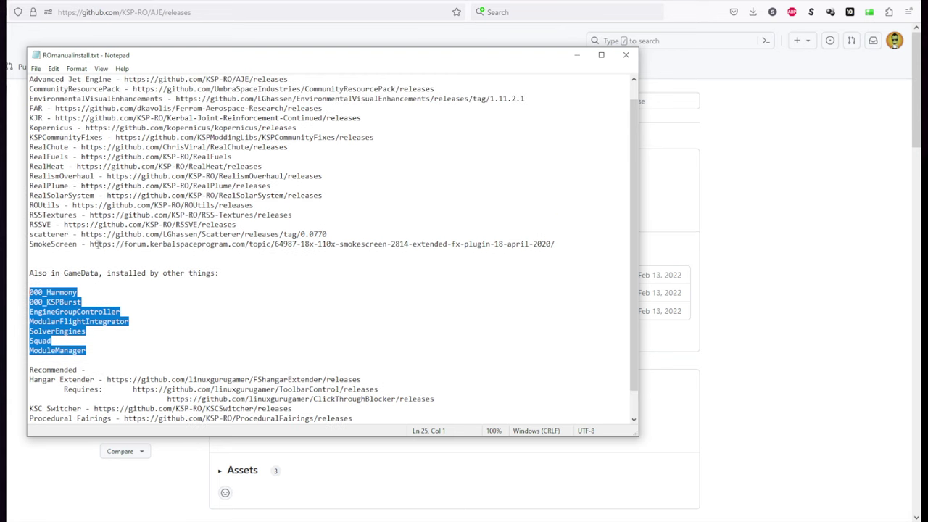
Step: Select the Advanced Jet Engine to SmokeScreen requirements and the ModuleManager and ModularFlightIntegrator entries
left_click_drag(86, 244, 20, 102)
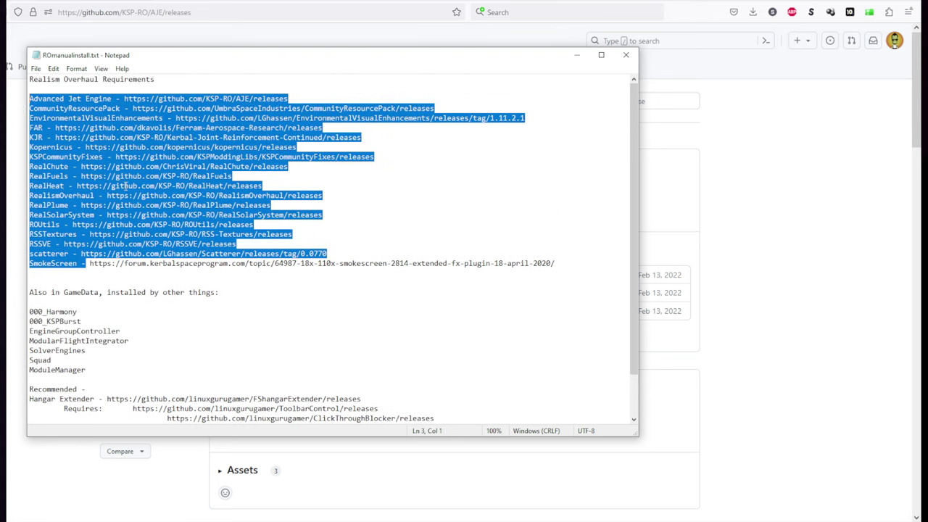
scroll(125, 187, "down", 2)
left_click_drag(86, 302, 22, 302)
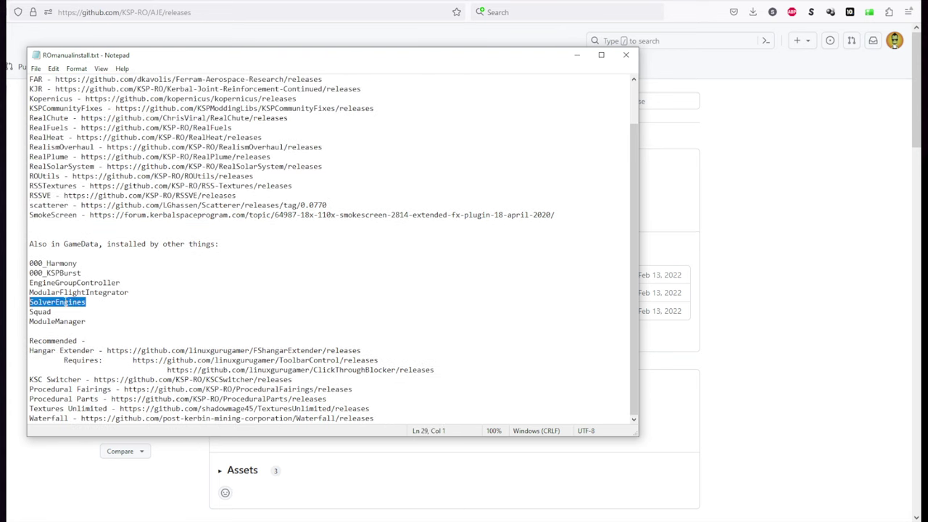
left_click(243, 298)
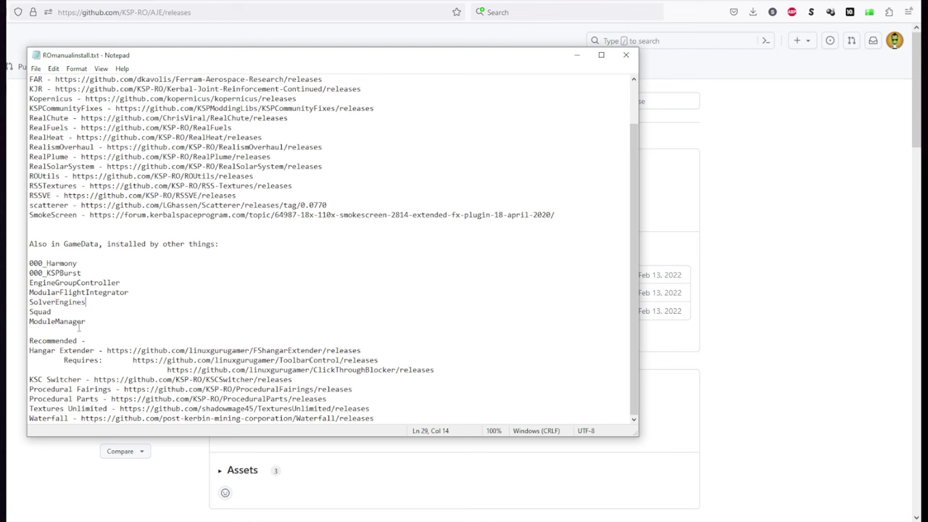
left_click_drag(86, 321, 19, 325)
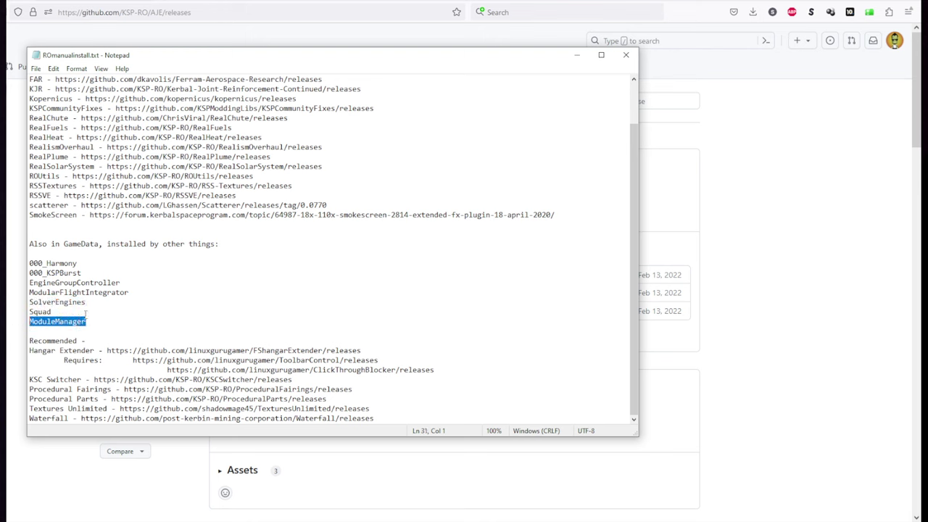
double_click(149, 288)
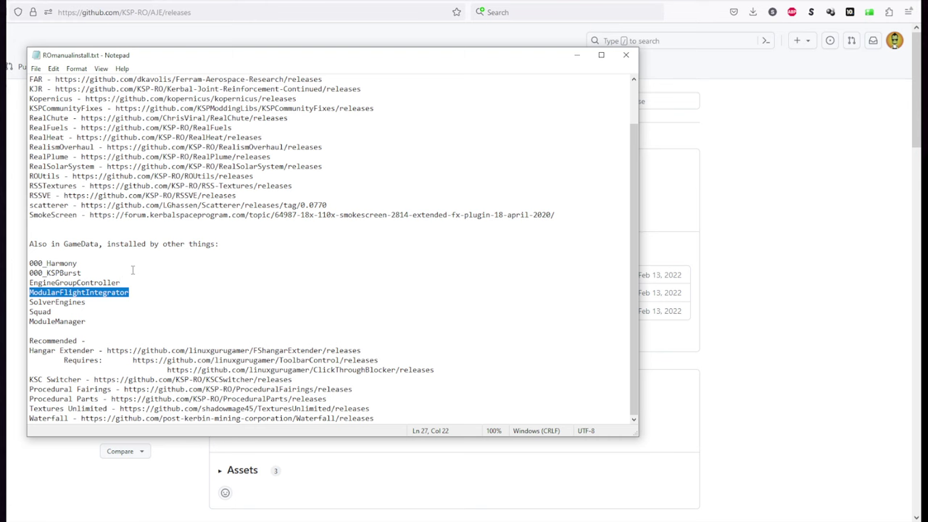
scroll(131, 272, "up", 2)
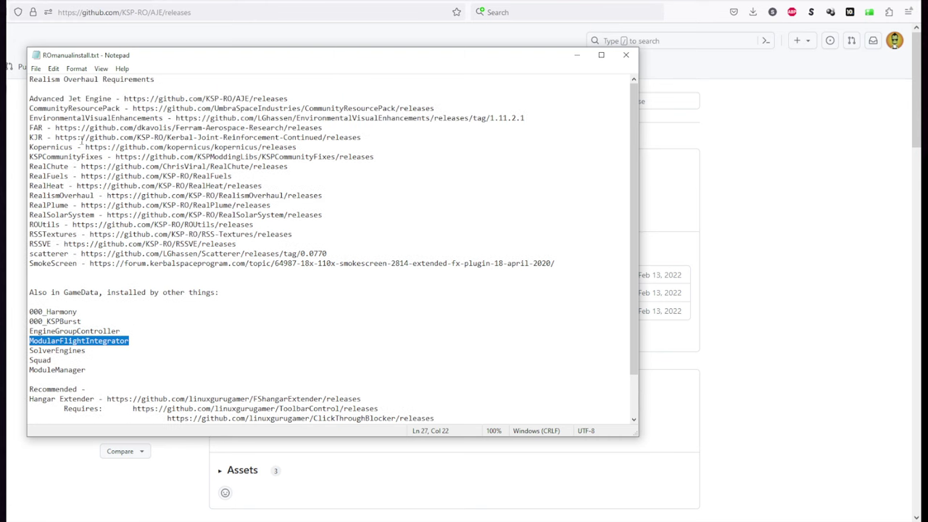
Step: Select the CommunityResourcePack, EVE, scatterer 0.0770 and FAR release URLs from the notes
left_click_drag(449, 108, 133, 108)
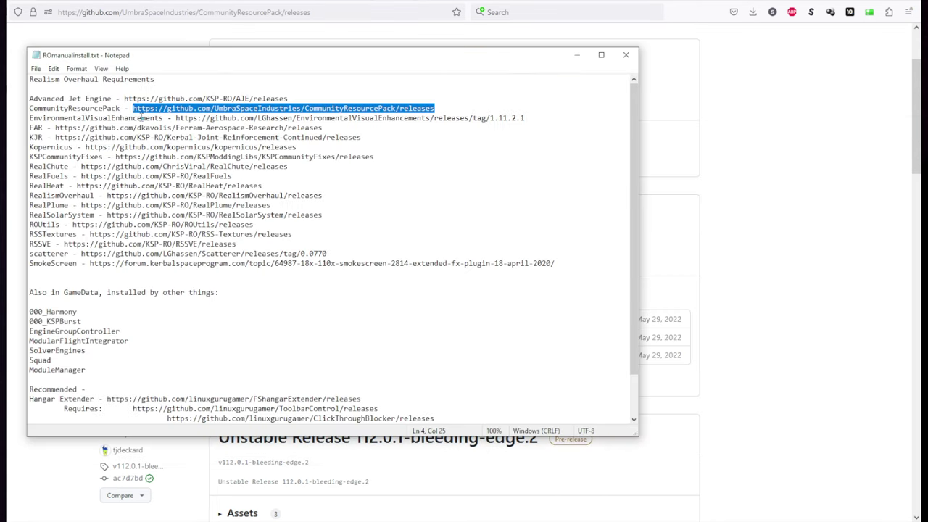
left_click_drag(175, 118, 539, 118)
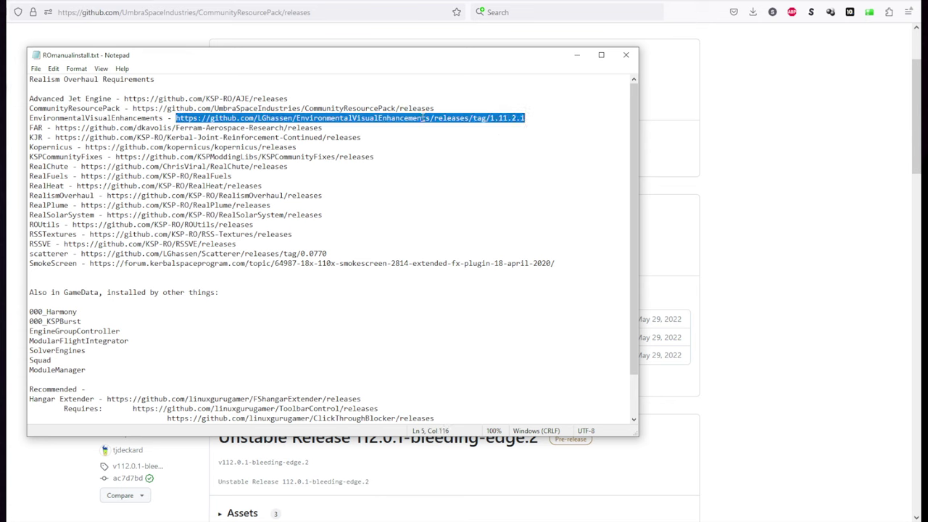
left_click(422, 117)
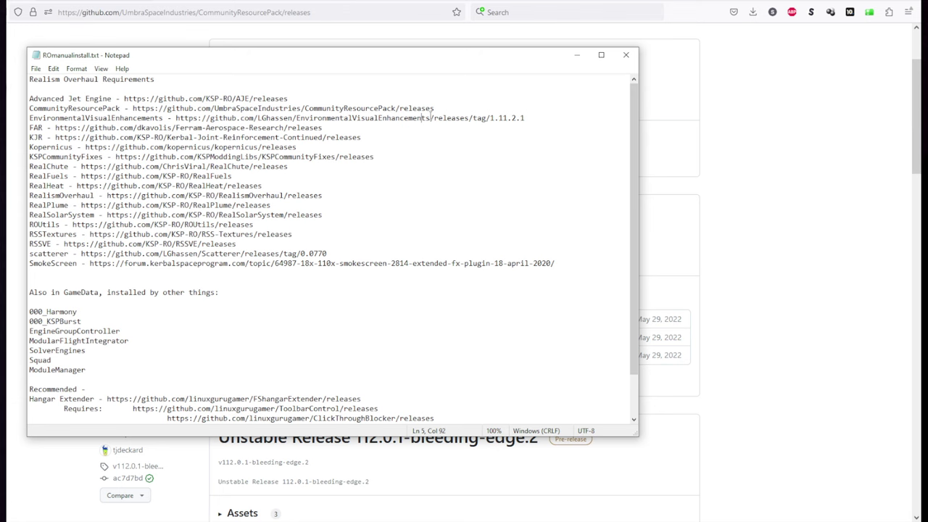
left_click_drag(53, 246, 29, 245)
left_click(477, 118)
left_click(141, 253)
left_click_drag(327, 253, 296, 254)
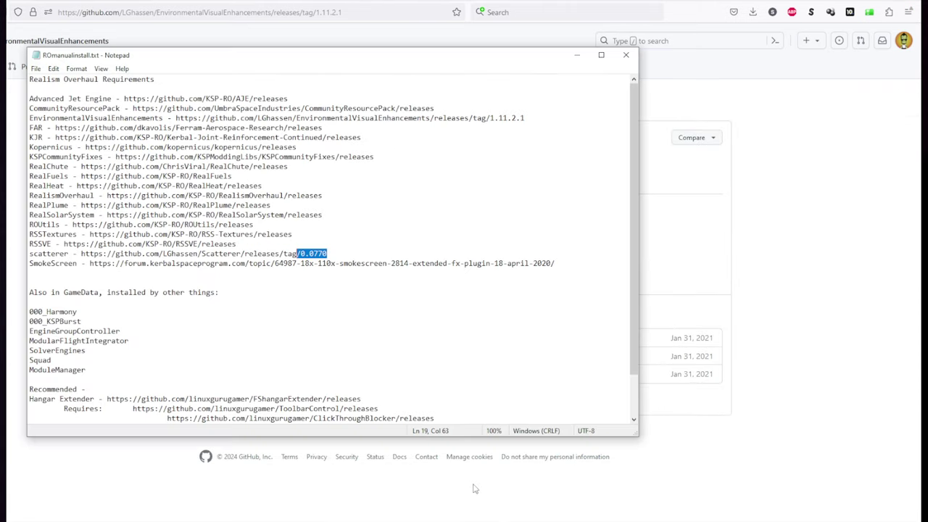
left_click_drag(322, 127, 58, 129)
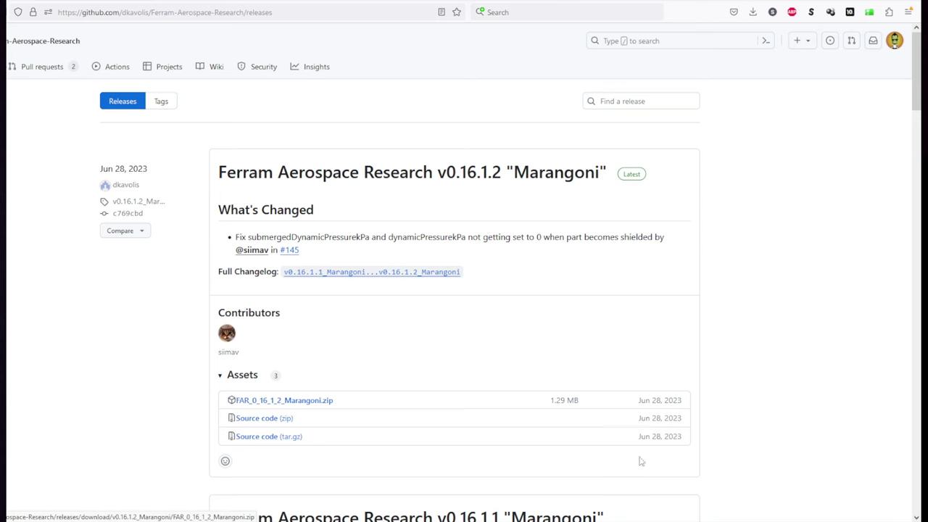
Step: Open FAR_0_16_1_2_Marangoni.zip to its GameData folder beside the game's GameData window
left_click(680, 462)
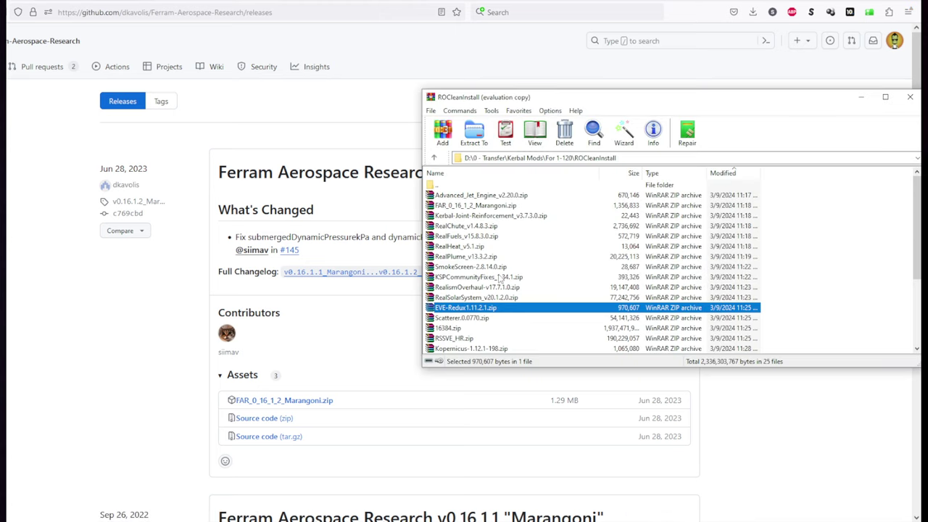
left_click(487, 209)
double_click(490, 207)
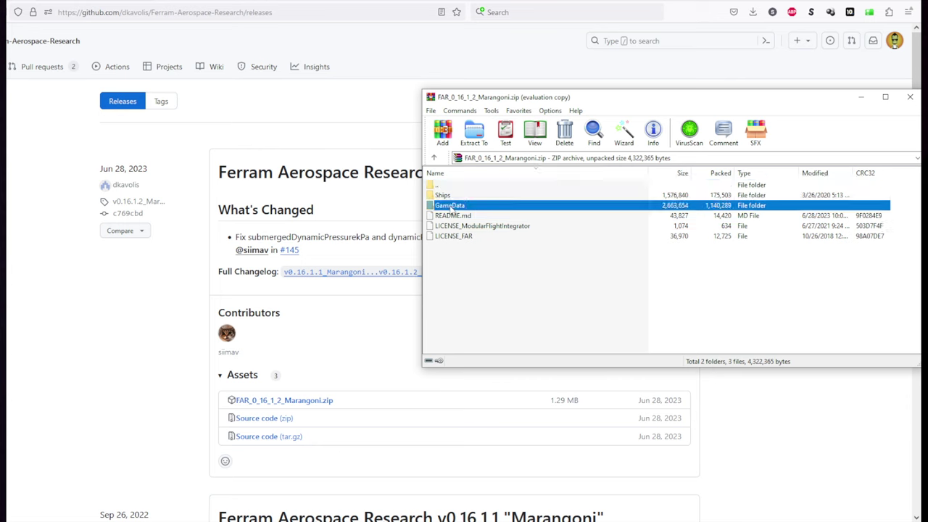
double_click(479, 209)
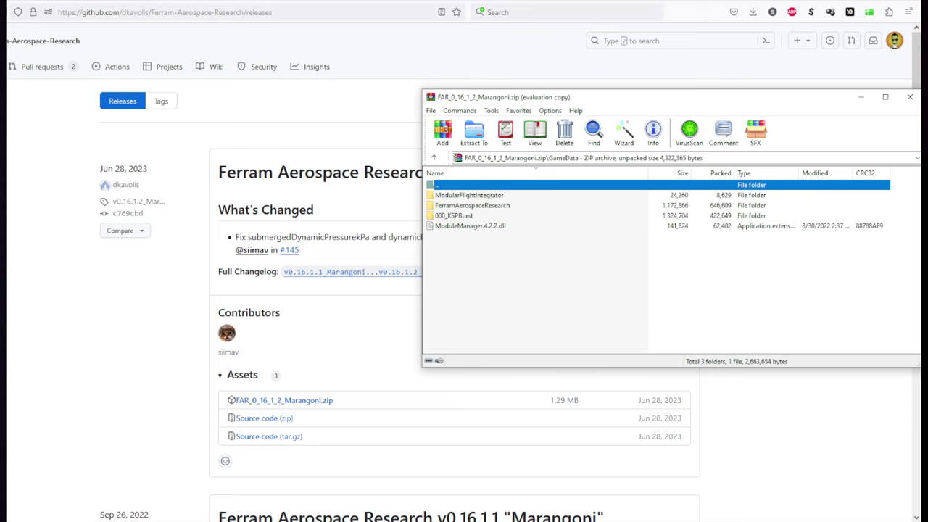
key("alt+Tab")
left_click(632, 283)
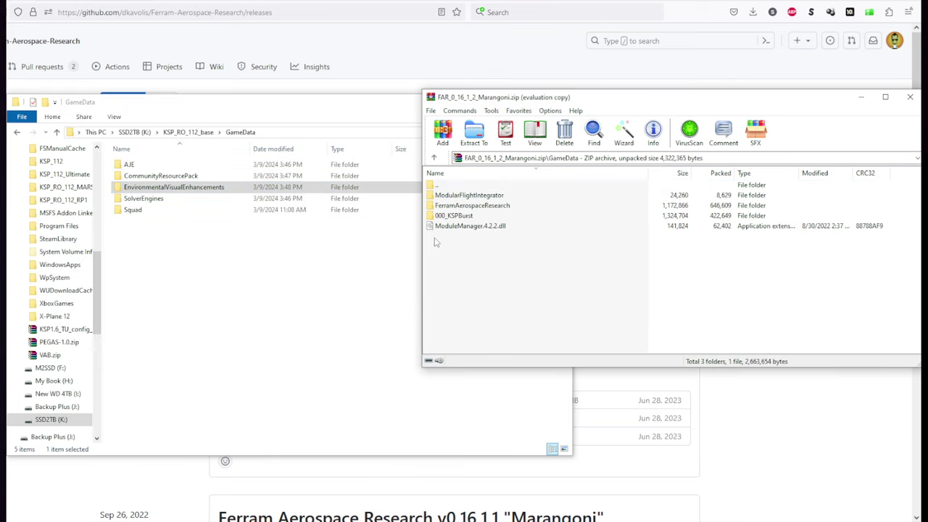
Step: Copy ModularFlightIntegrator, FerramAerospaceResearch and 000_KSPBurst into the game's GameData
left_click(460, 195)
left_click(461, 207, "shift")
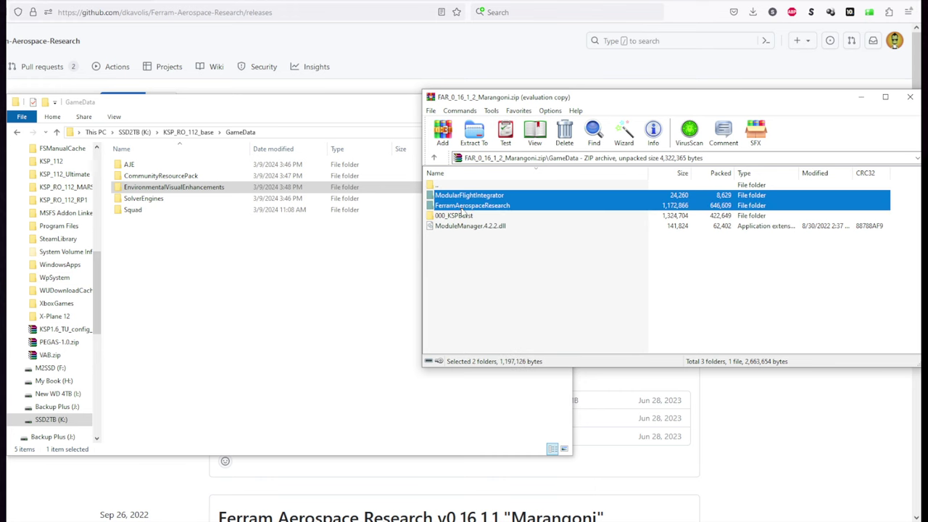
left_click(460, 216, "shift")
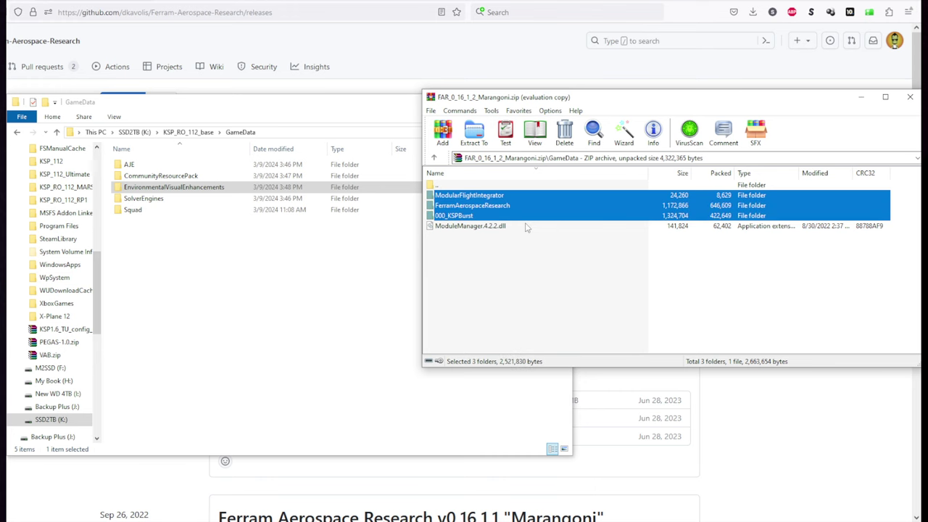
left_click_drag(449, 215, 207, 265)
Step: Copy ModuleManager.4.2.2.dll into GameData and close the FAR archive
left_click(723, 291)
left_click(570, 228)
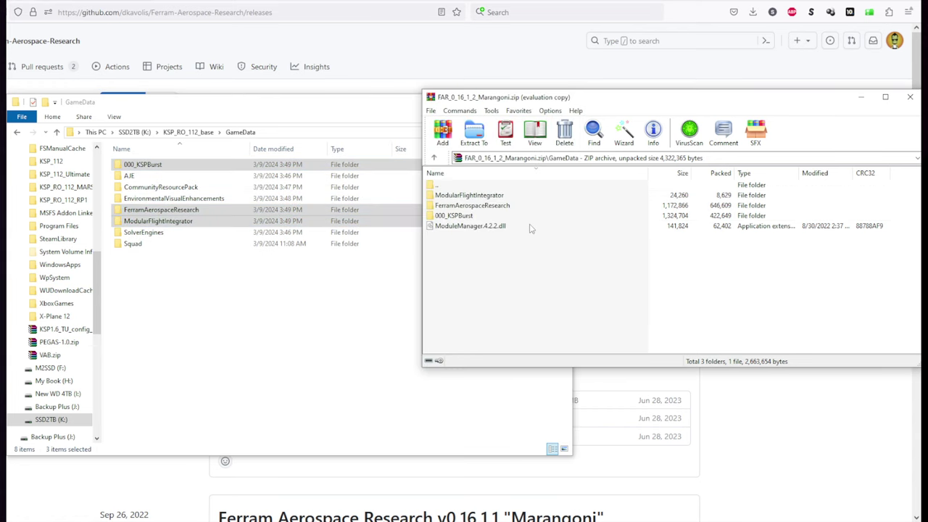
left_click(471, 230)
left_click_drag(471, 229, 239, 329)
left_click(649, 300)
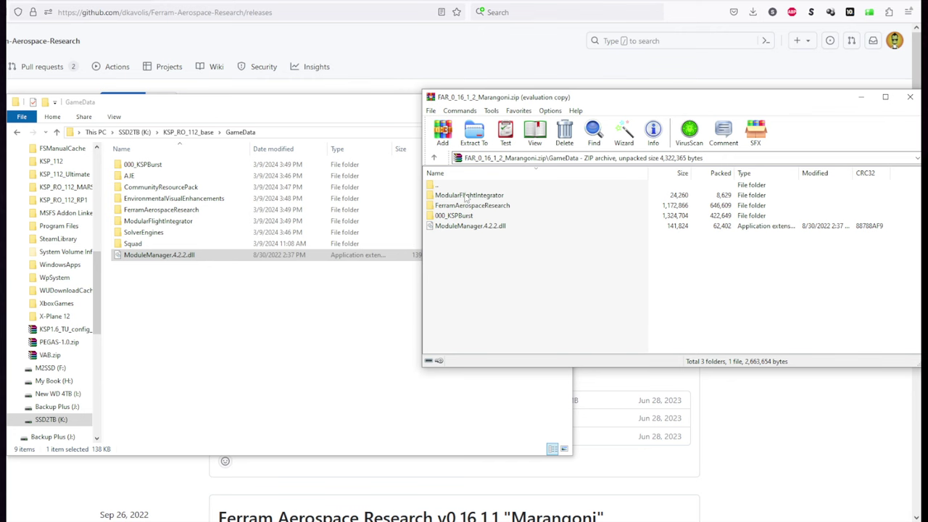
left_click(416, 81)
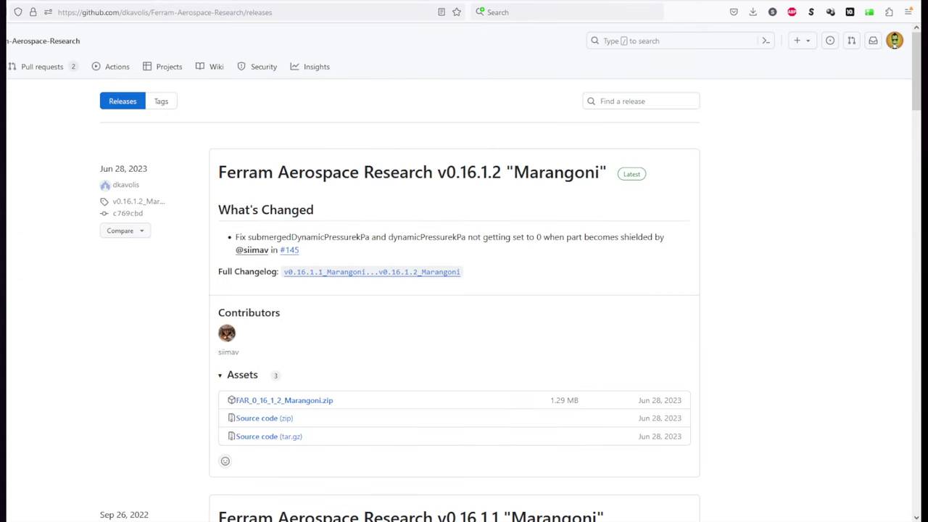
Step: Copy the KerbalJointReinforcement folder from the KJR archive into GameData
key("alt+Tab")
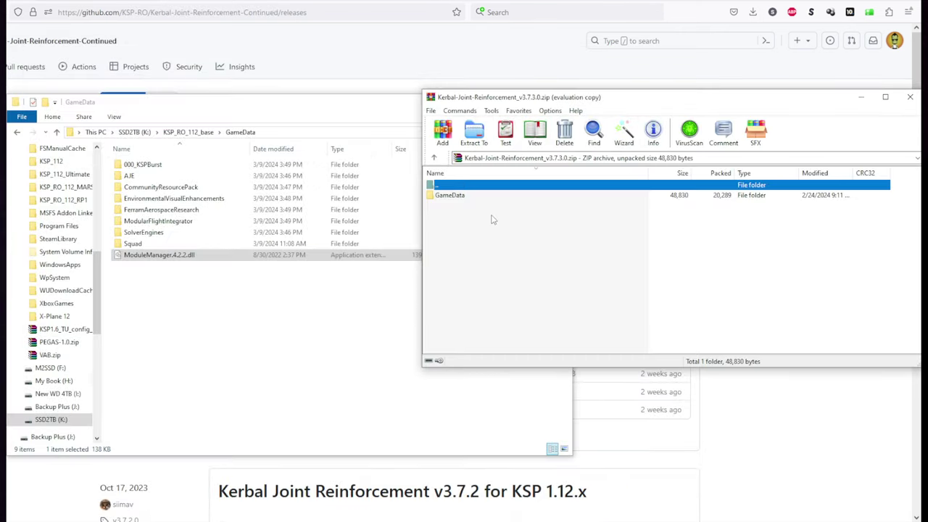
double_click(464, 196)
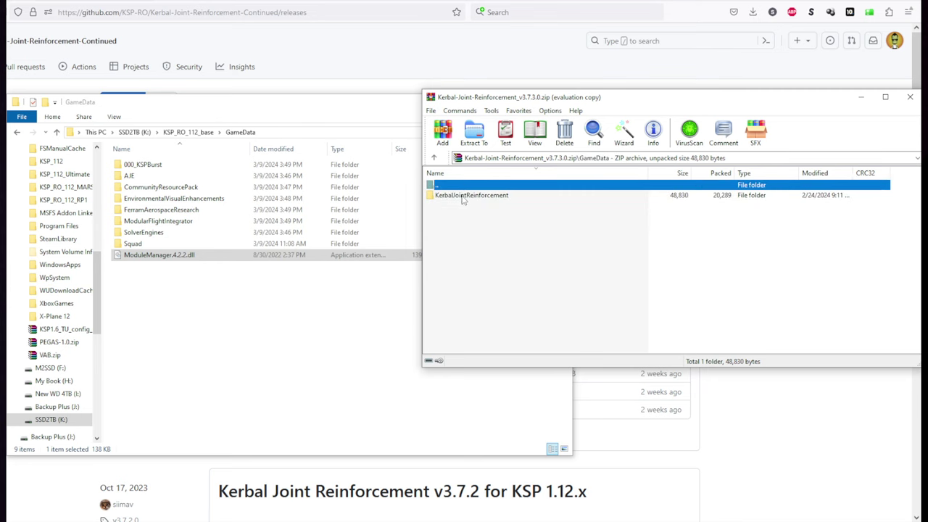
left_click(468, 196)
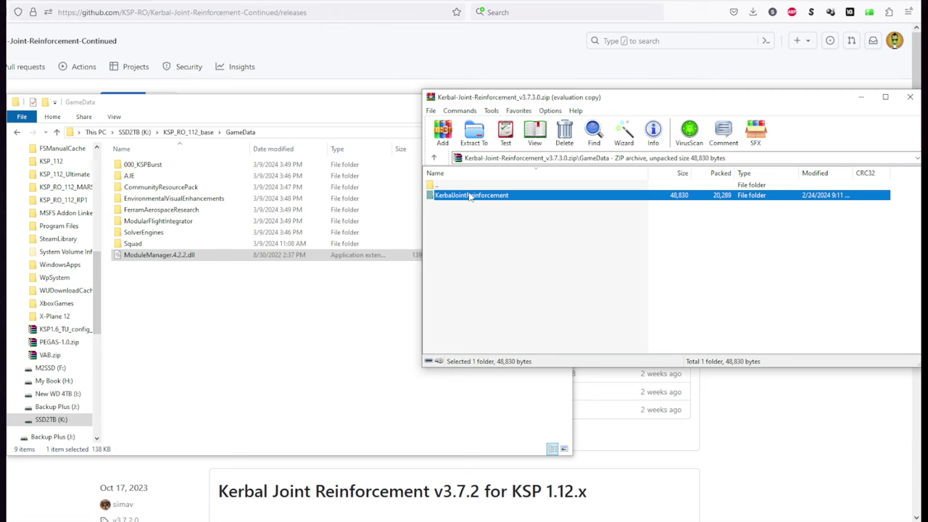
left_click_drag(470, 195, 213, 346)
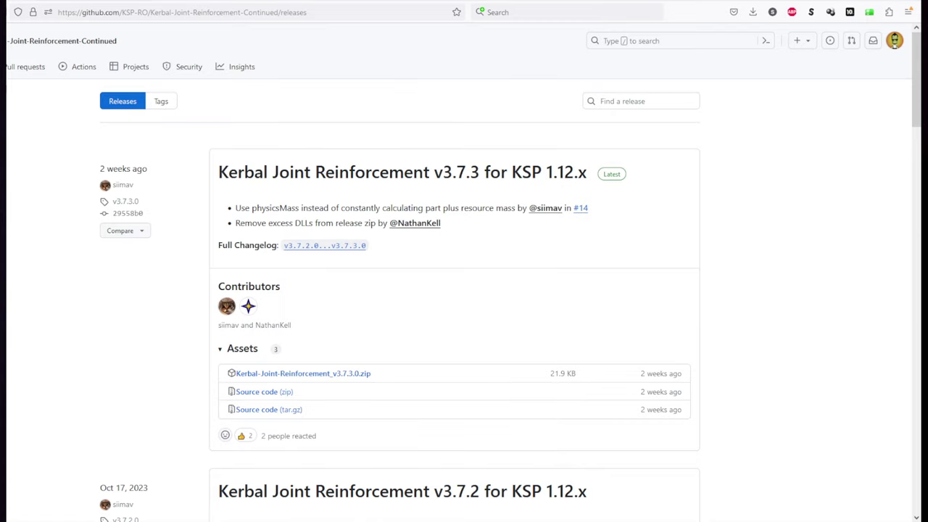
Step: Select the Kopernicus release link and delete the old ModularFlightIntegrator folder from GameData
key("alt+Tab")
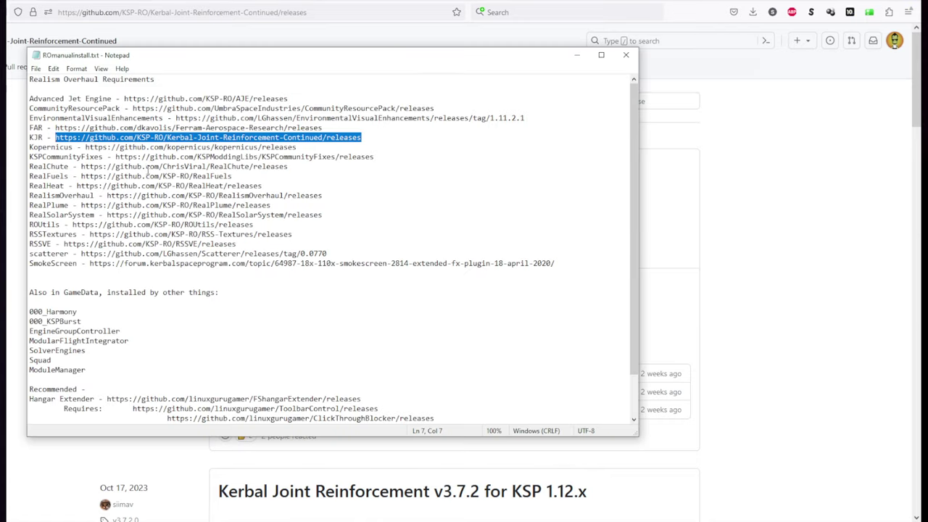
left_click_drag(85, 147, 297, 147)
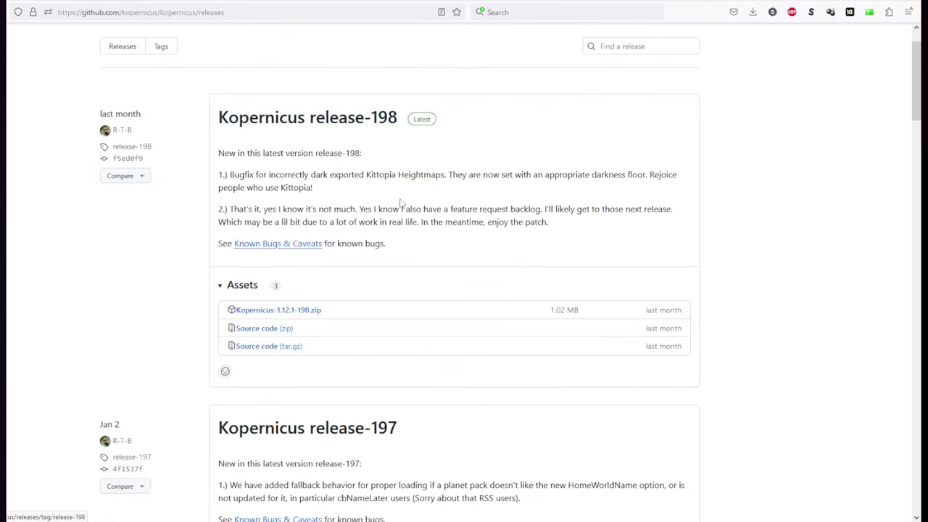
key("alt+Tab")
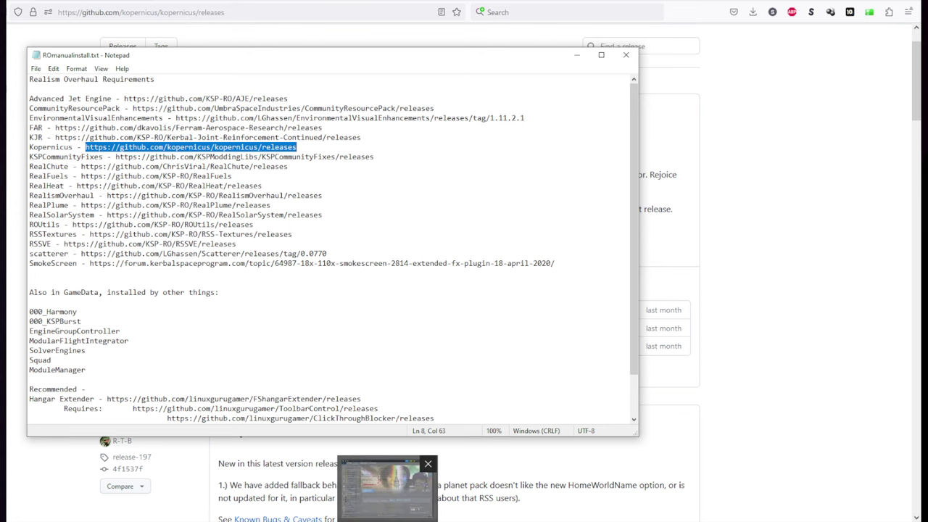
left_click(471, 191)
key("Escape")
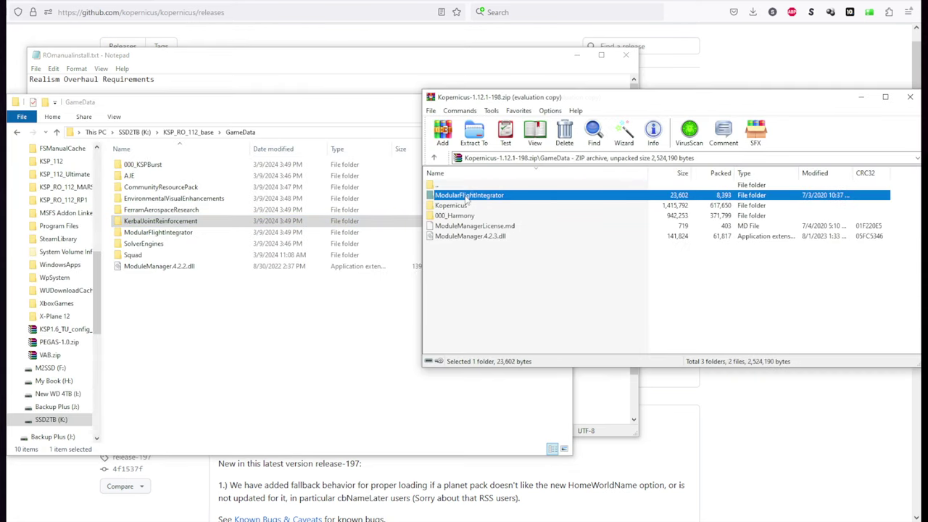
left_click_drag(460, 201, 176, 241)
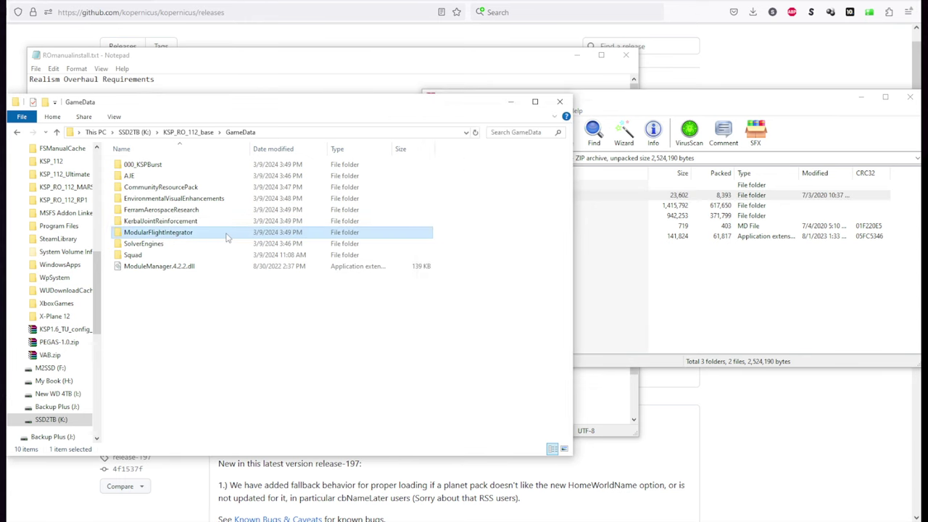
key("Delete")
Step: Copy Kopernicus, 000_Harmony, ModuleManager.4.2.3.dll and ModuleManagerLicense.md into GameData
left_click(492, 199)
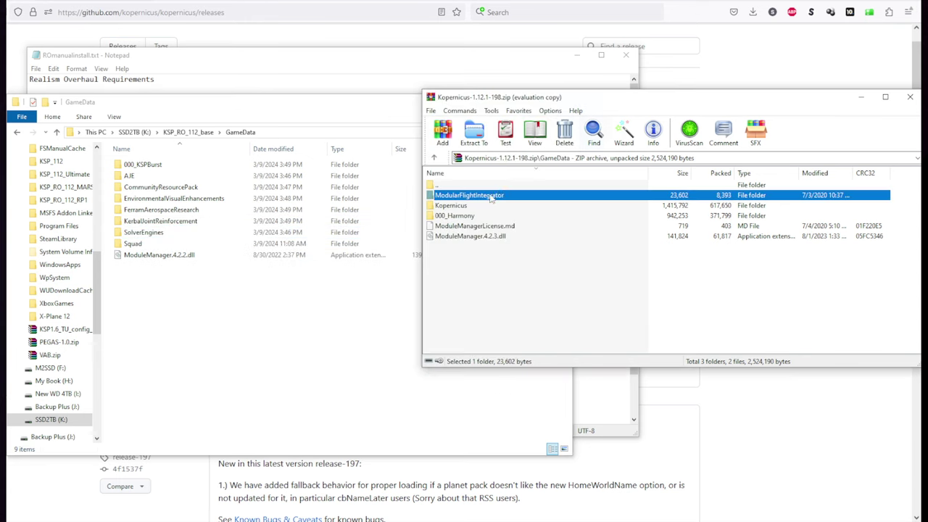
left_click(459, 206, "ctrl")
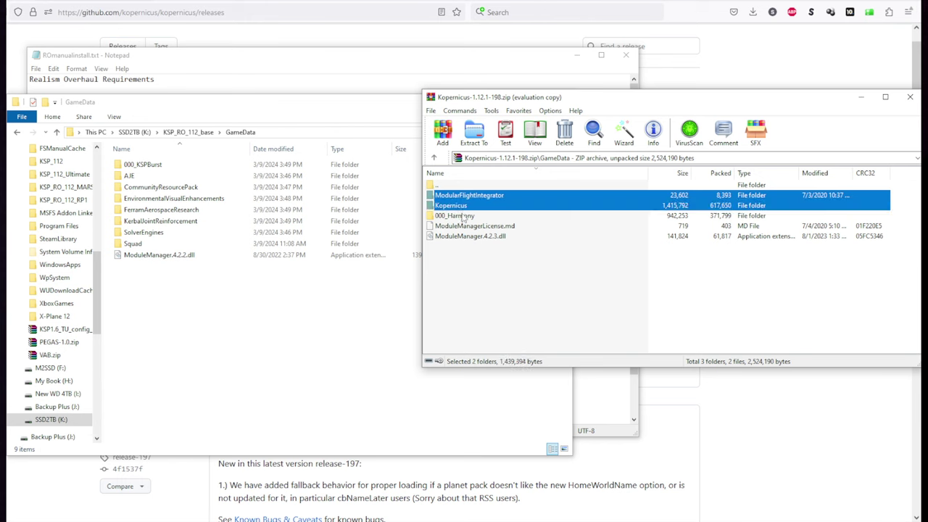
left_click(457, 216, "ctrl")
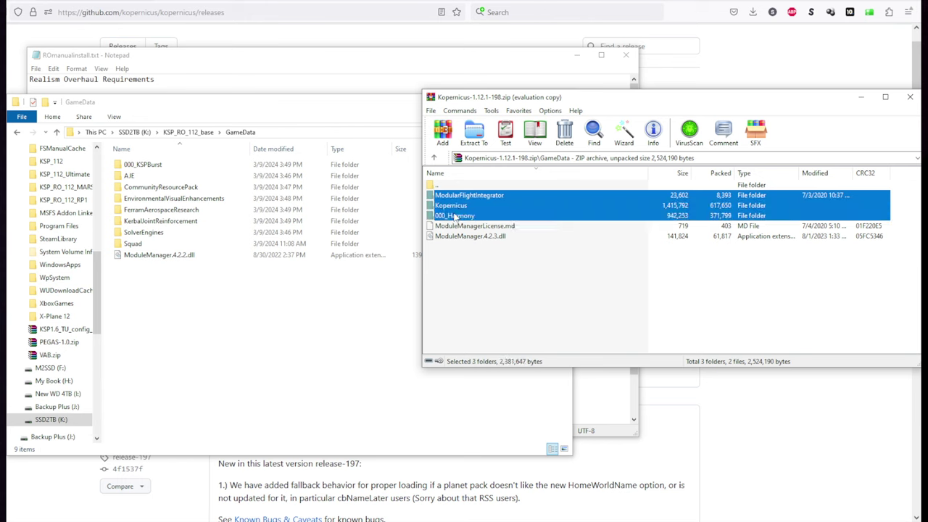
left_click(492, 237, "ctrl")
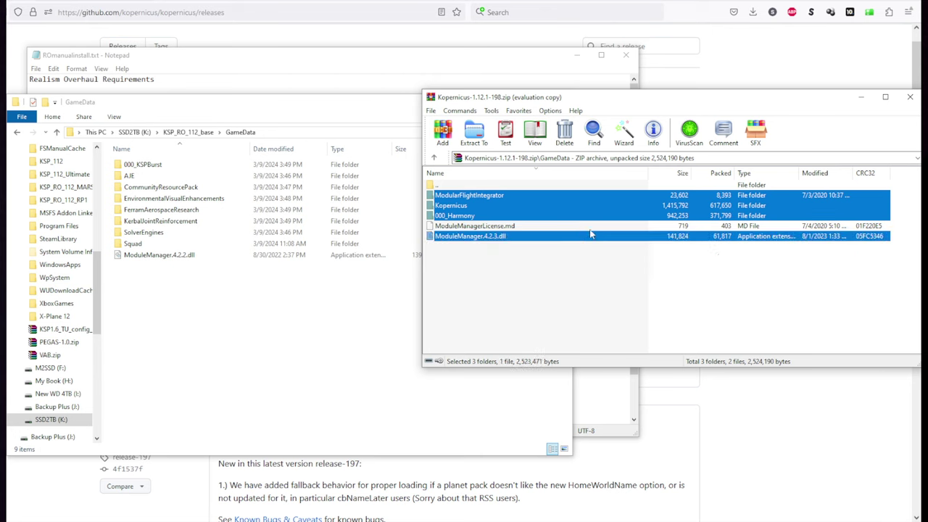
left_click(481, 226, "ctrl")
left_click_drag(474, 216, 244, 363)
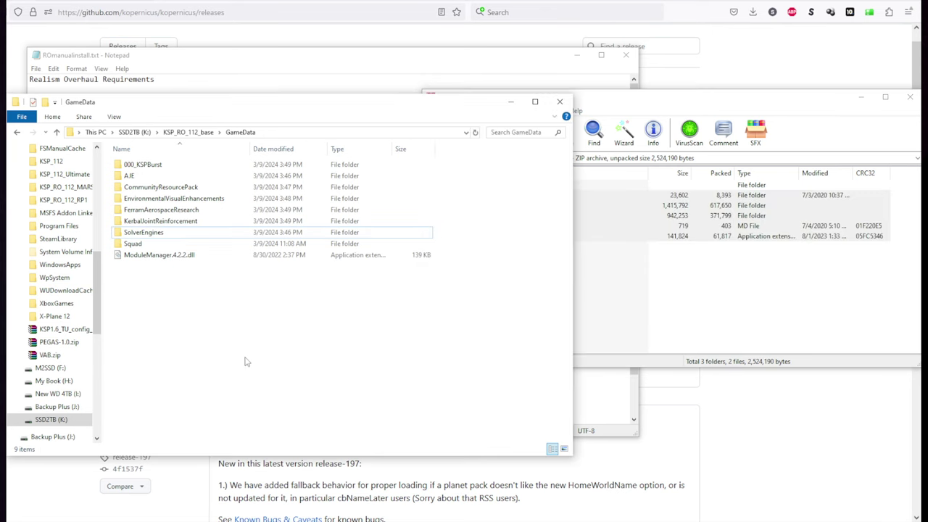
Step: Delete the old ModuleManager.4.2.2.dll and return WinRAR to the mod archives folder
left_click(183, 254)
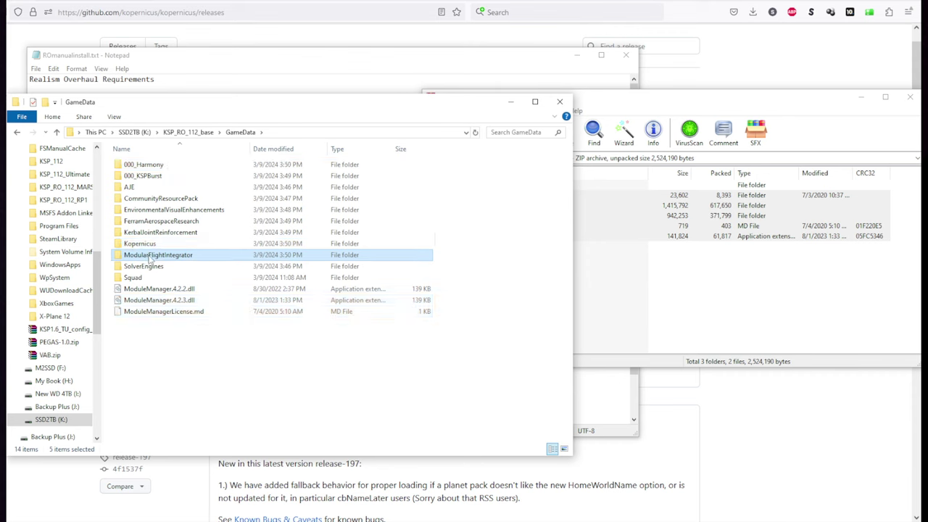
left_click(177, 291)
key("Delete")
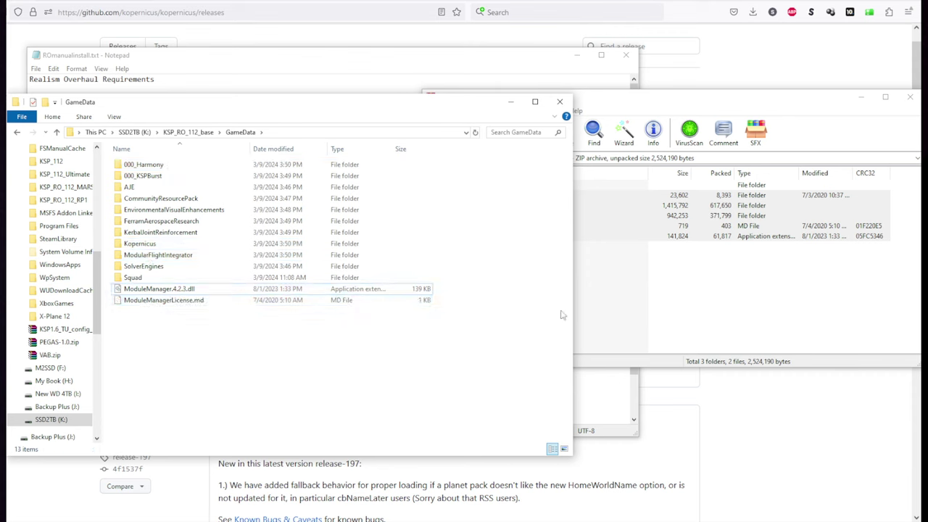
left_click(607, 310)
double_click(464, 187)
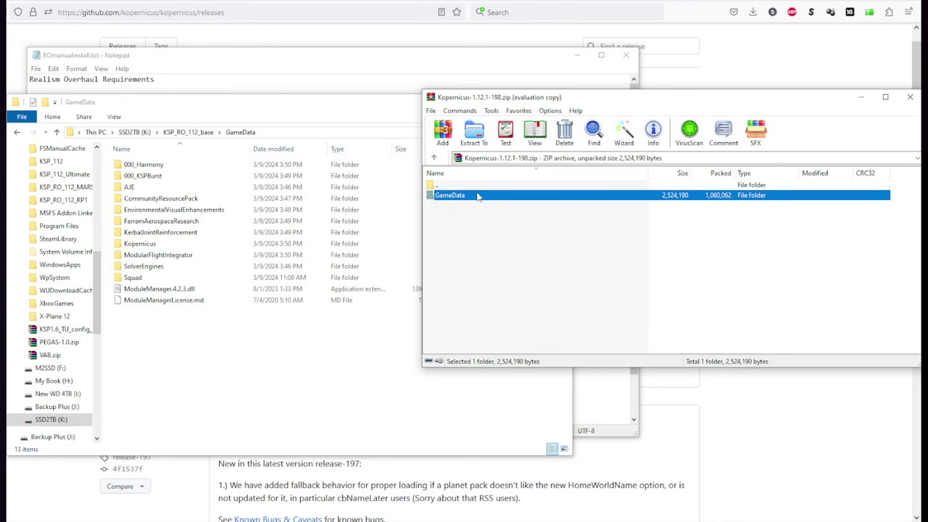
double_click(478, 186)
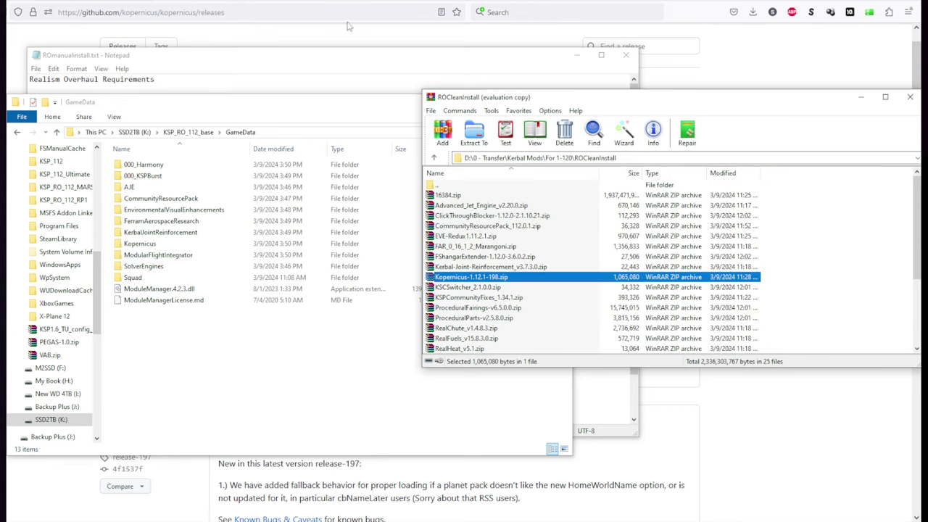
Step: Select the KSPCommunityFixes release link and open KSPCommunityFixes_1.34.1.zip in WinRAR
left_click(316, 73)
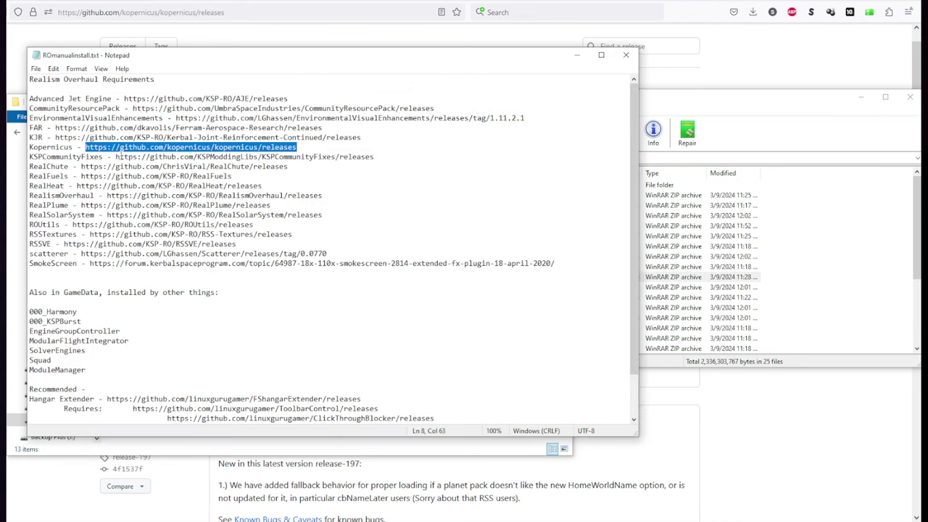
left_click_drag(114, 157, 374, 157)
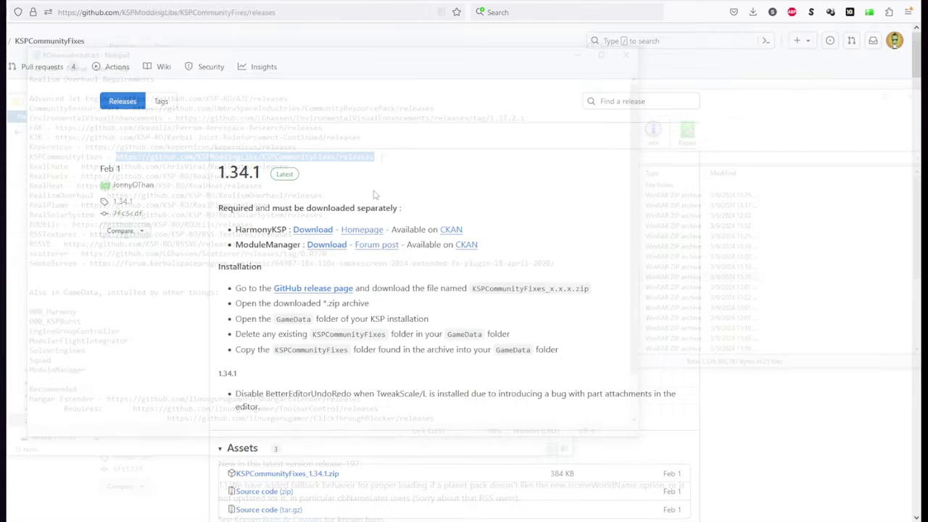
scroll(359, 203, "down", 3)
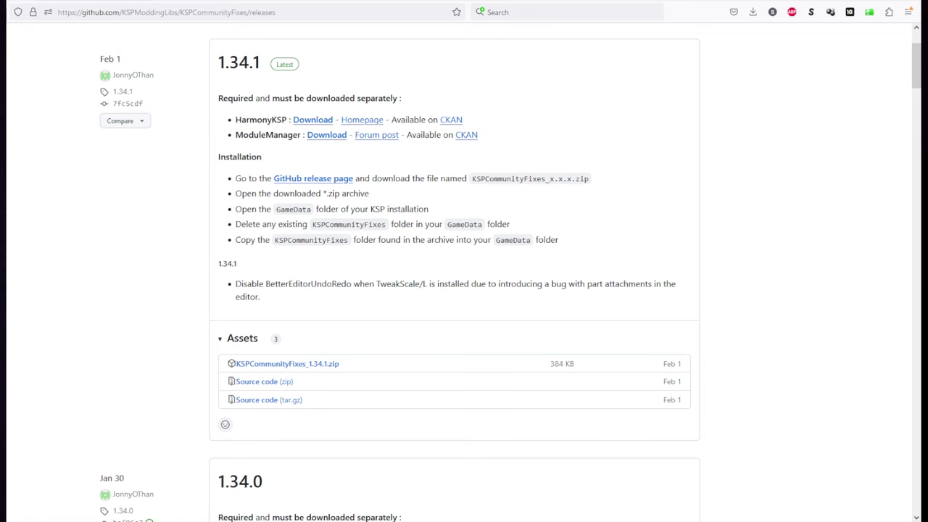
key("alt+Tab")
double_click(450, 187)
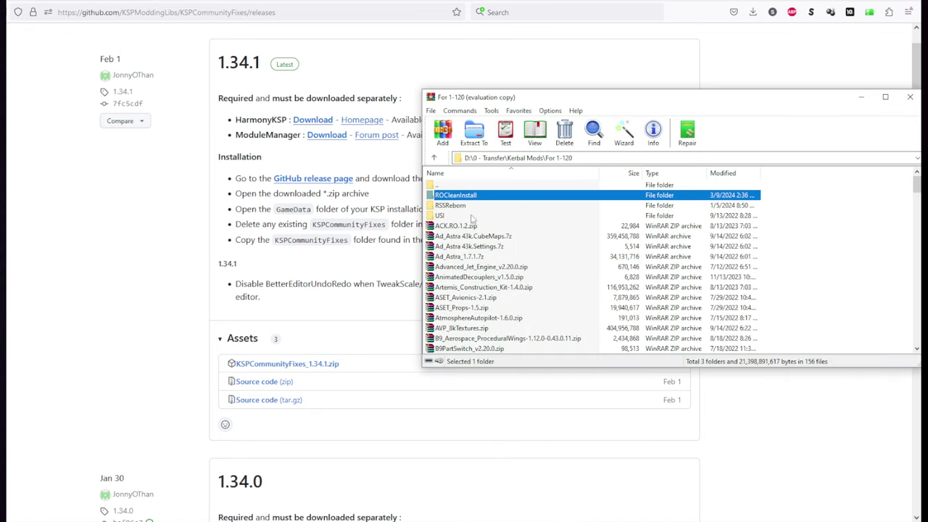
key("Return")
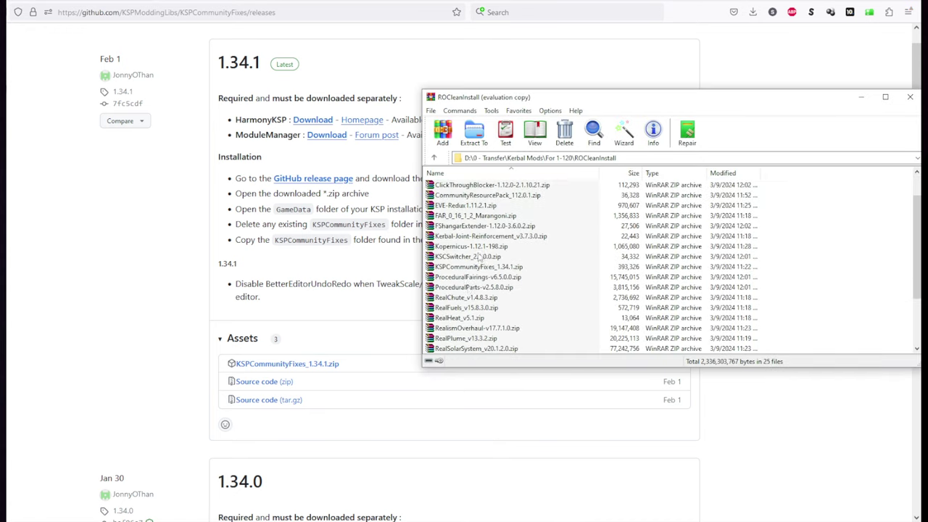
double_click(469, 268)
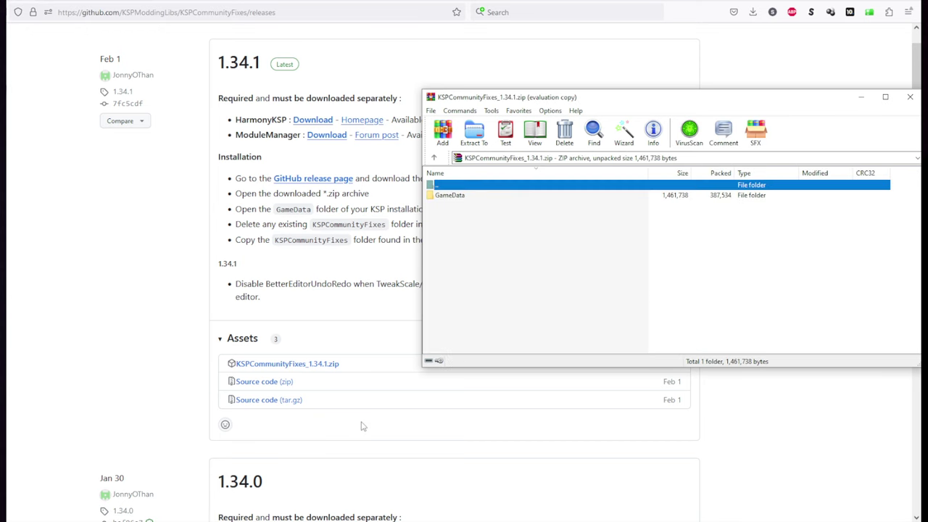
Step: Copy the KSPCommunityFixes folder from the archive's GameData into the game's GameData
double_click(448, 196)
double_click(449, 197)
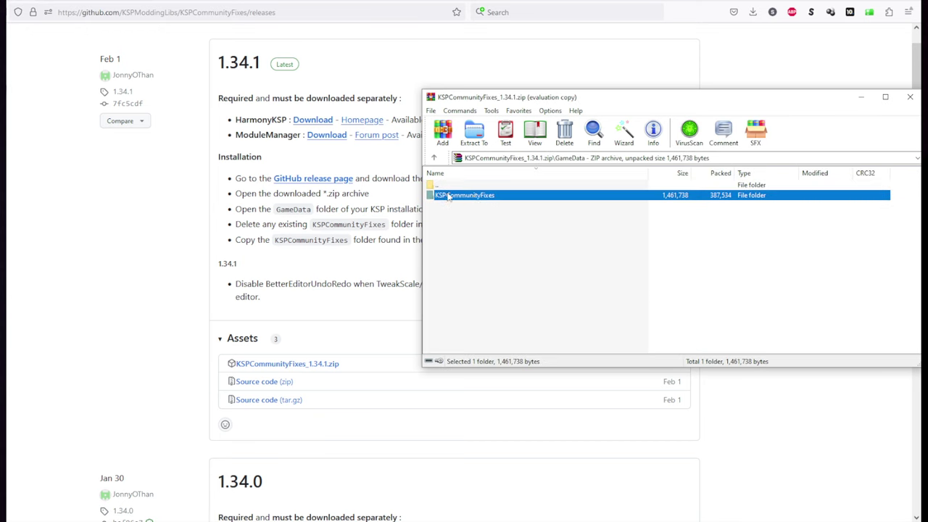
double_click(474, 187)
key("alt+Tab")
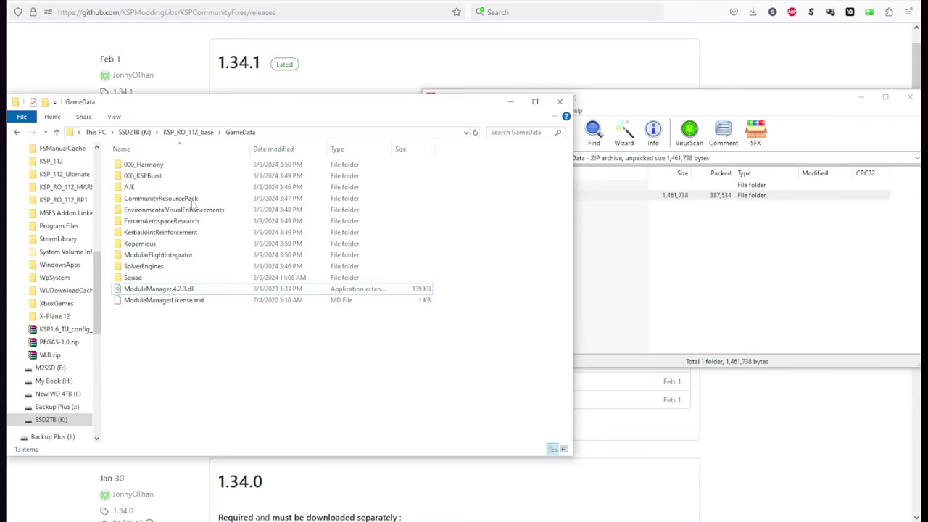
left_click(763, 268)
left_click(459, 196)
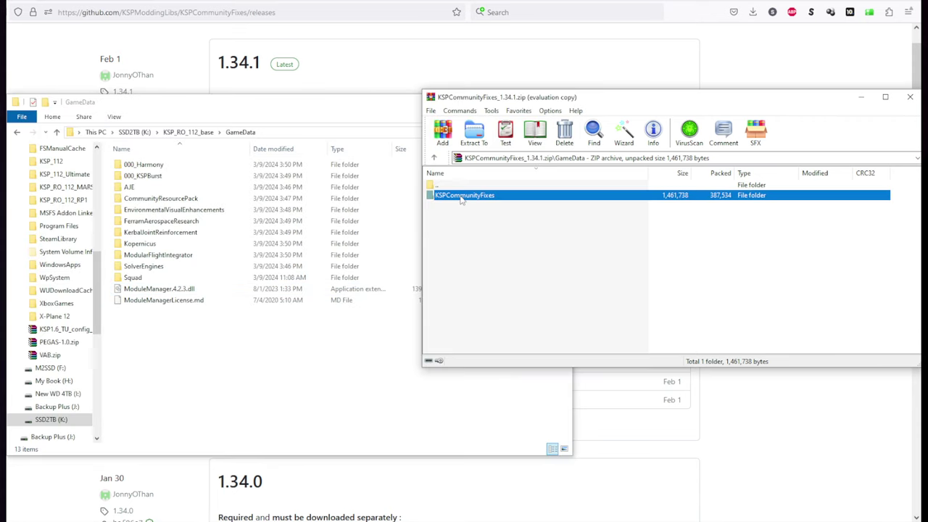
left_click(224, 371)
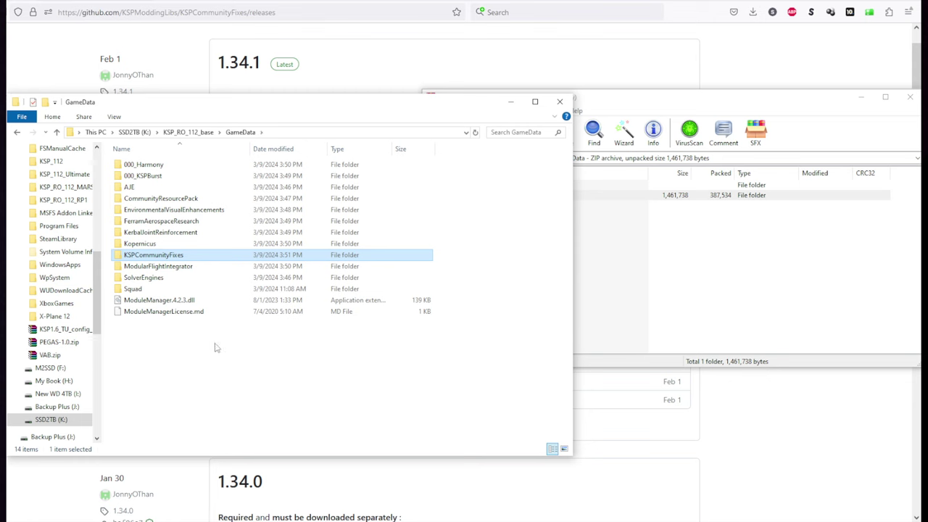
key("alt+Tab")
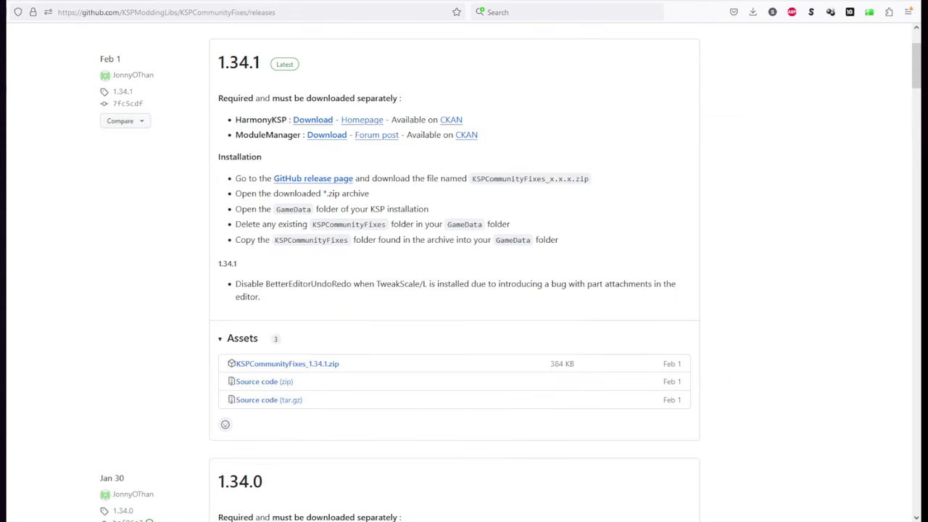
key("alt+Tab")
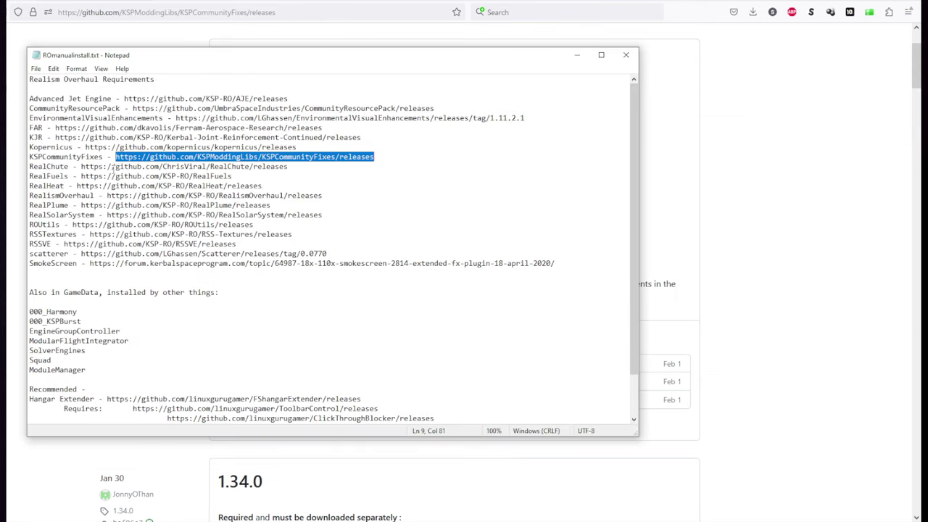
Step: Copy the RealChute folder from its archive into the KSP_RO_112_base GameData folder
left_click_drag(82, 166, 291, 166)
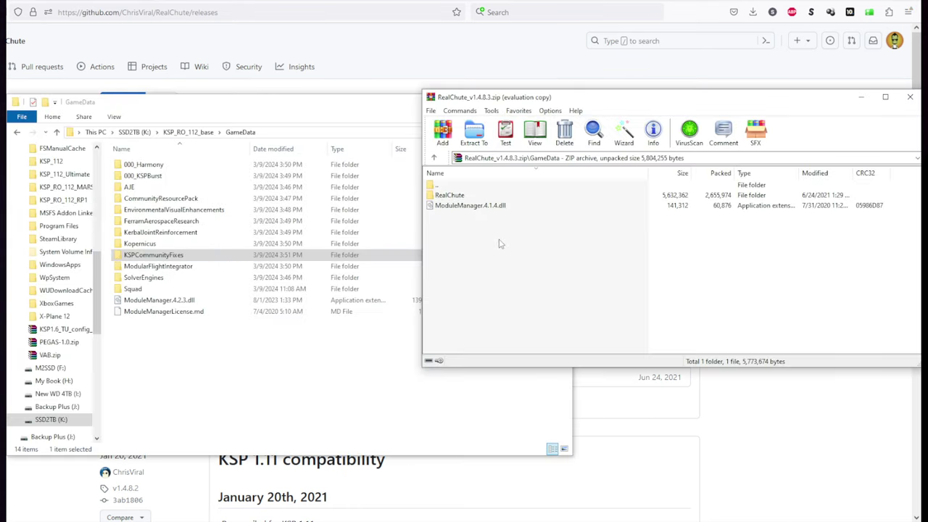
left_click_drag(453, 196, 181, 372)
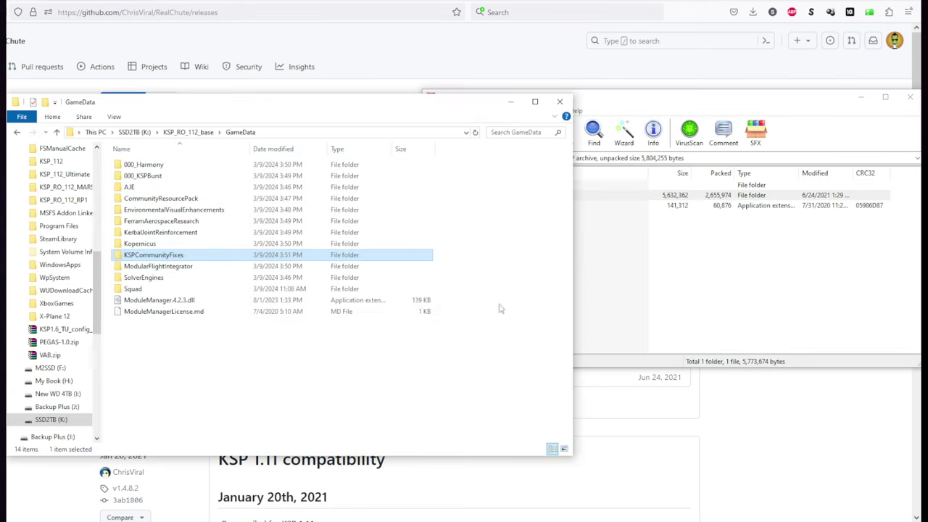
left_click(632, 265)
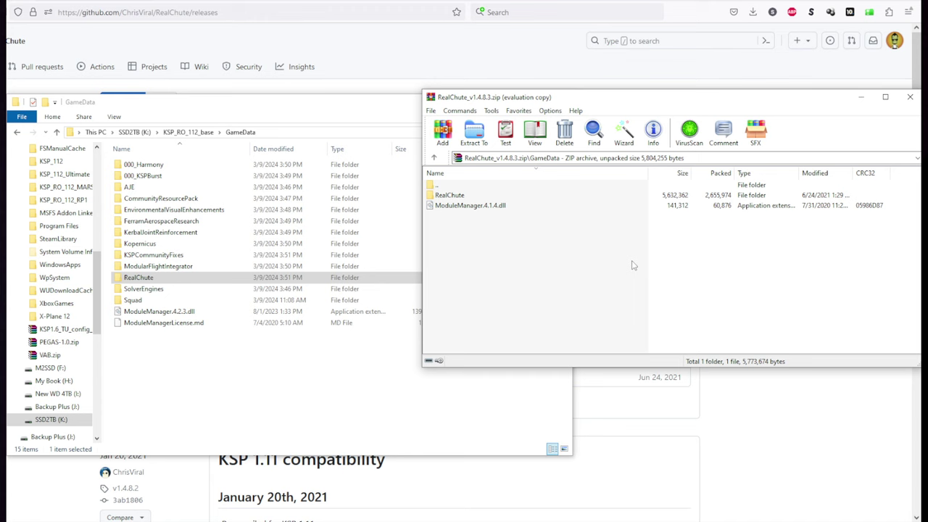
double_click(483, 190)
double_click(483, 190)
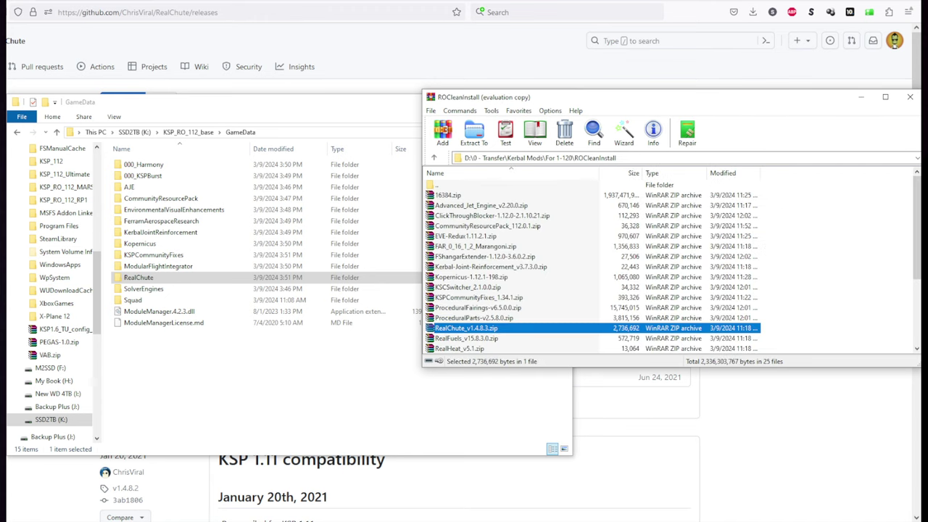
Step: Extract RealFuels and RealHeat into GameData, then return to the ROCleanInstall archive list
left_click(518, 501)
key("alt+Tab")
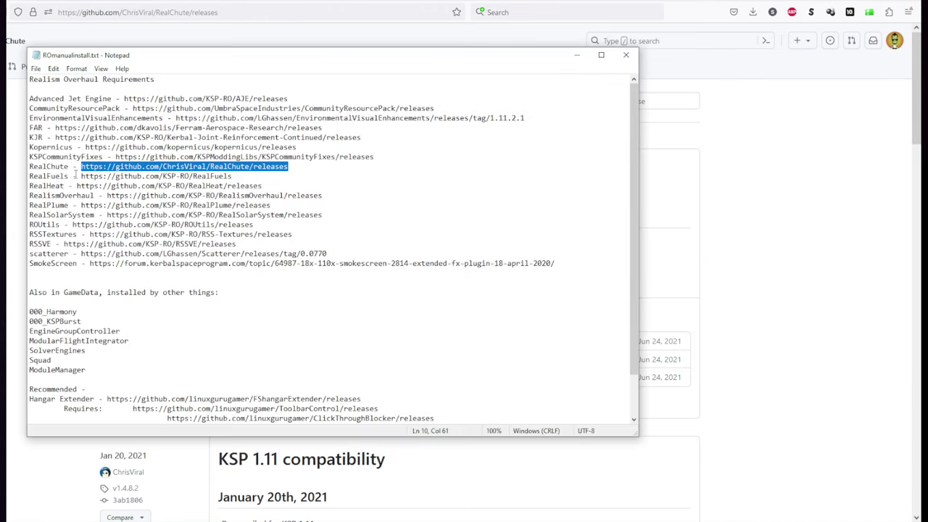
left_click_drag(78, 176, 232, 176)
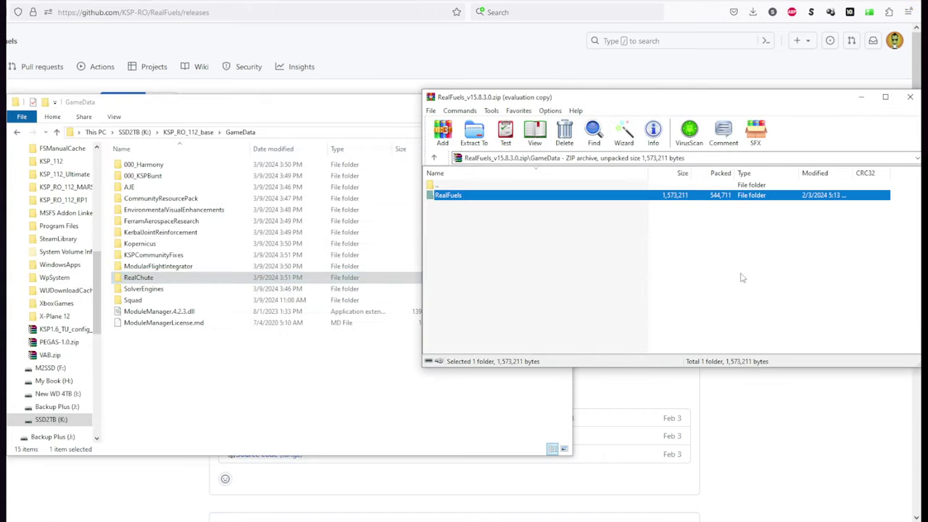
left_click_drag(457, 199, 344, 376)
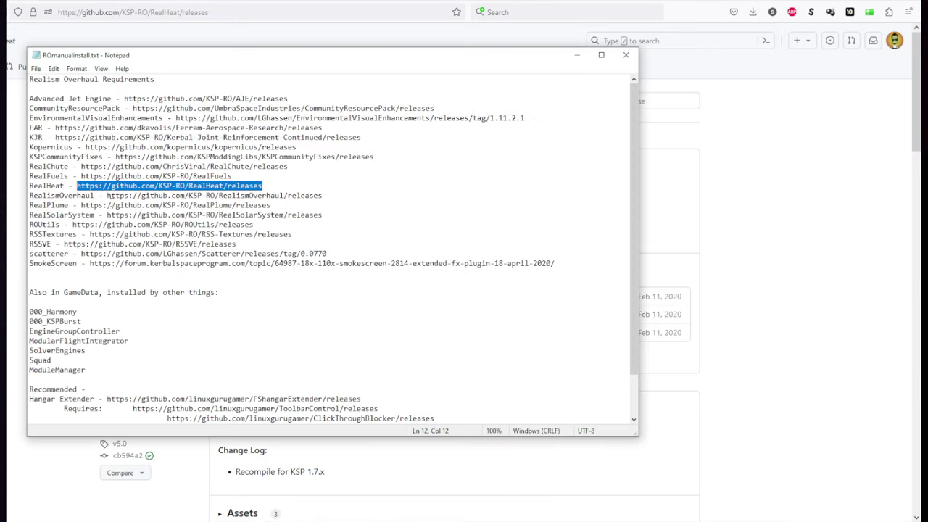
left_click_drag(109, 196, 324, 196)
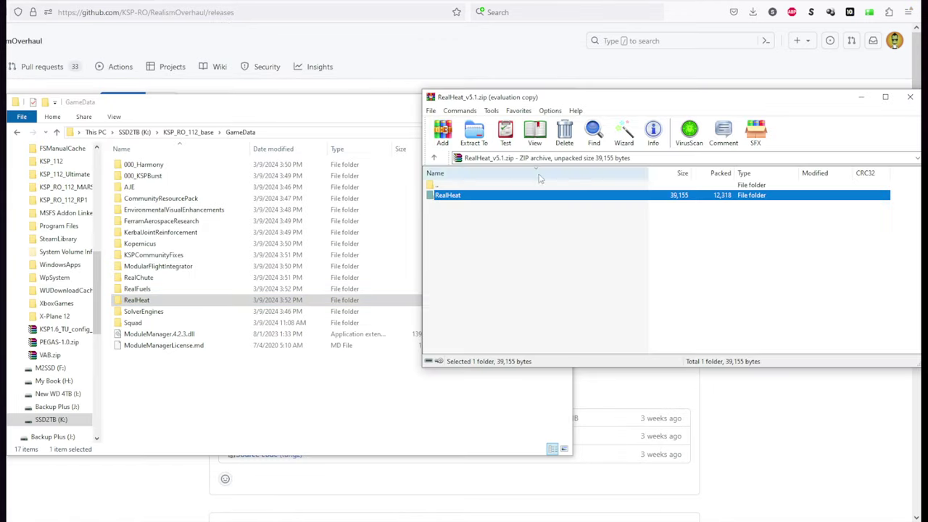
double_click(505, 187)
Step: Copy the RealismOverhaul and EngineGroupController folders from the RealismOverhaul archive's GameData into GameData
scroll(503, 224, "down", 1)
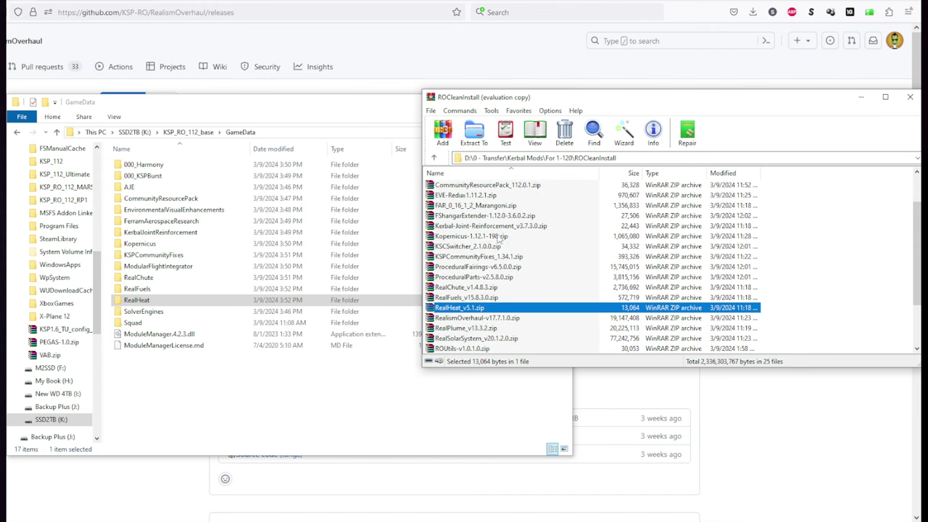
double_click(493, 318)
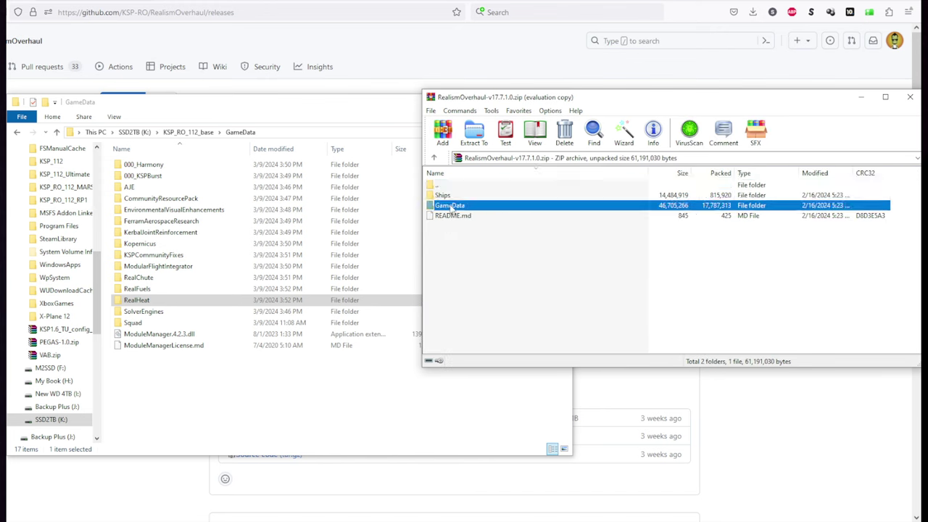
double_click(450, 206)
double_click(454, 186)
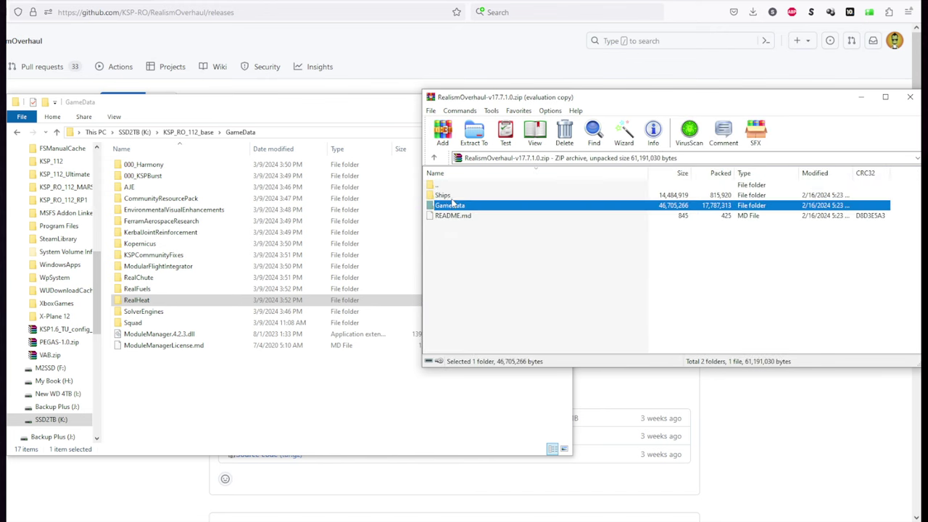
double_click(451, 206)
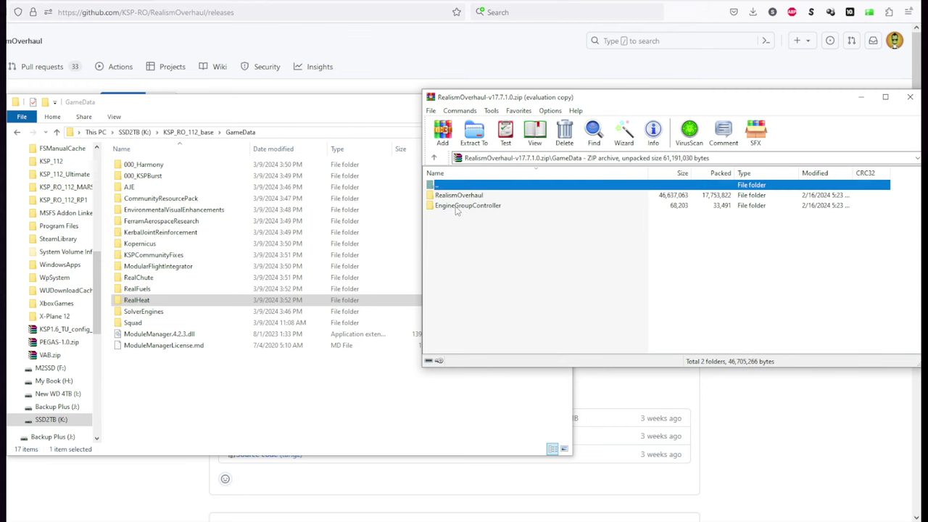
left_click(461, 206)
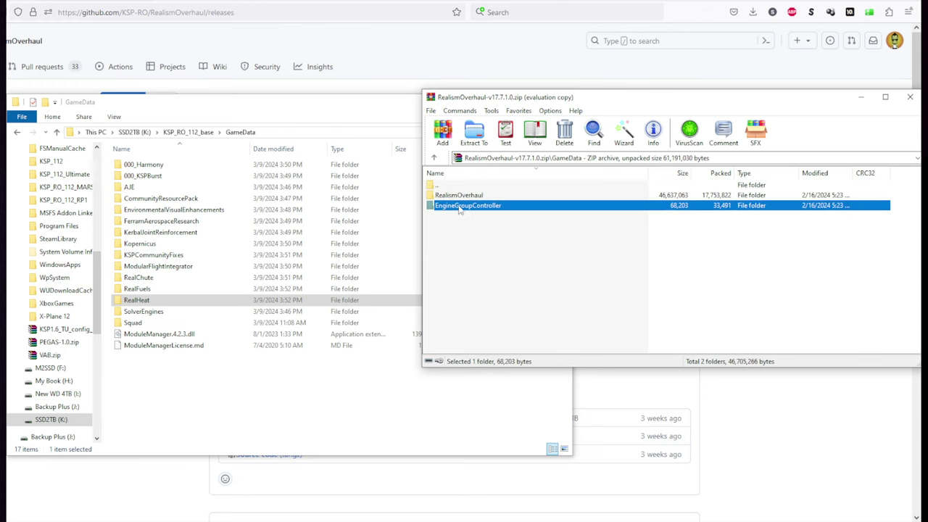
left_click(459, 197, "shift")
left_click_drag(468, 201, 237, 404)
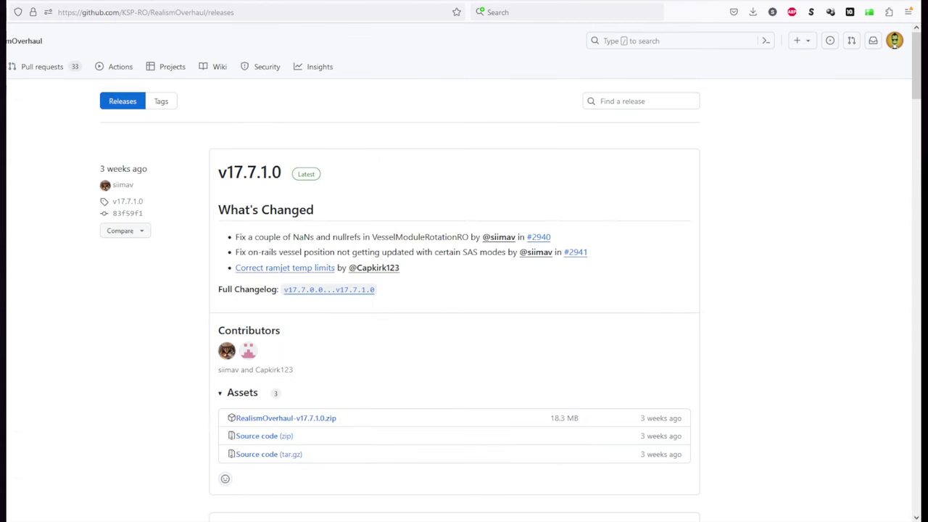
Step: Extract the RealPlume files into GameData and check the new RealPlume folder
key("alt+Tab")
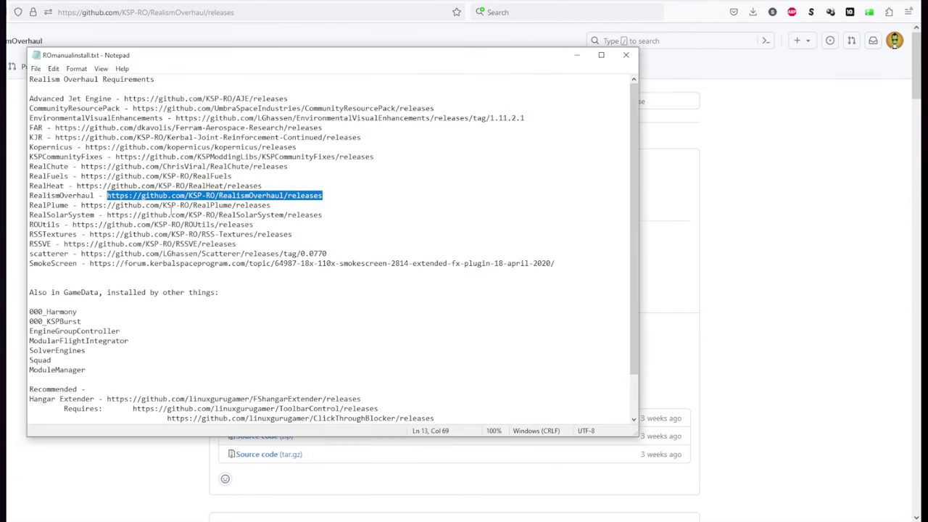
left_click_drag(81, 205, 290, 209)
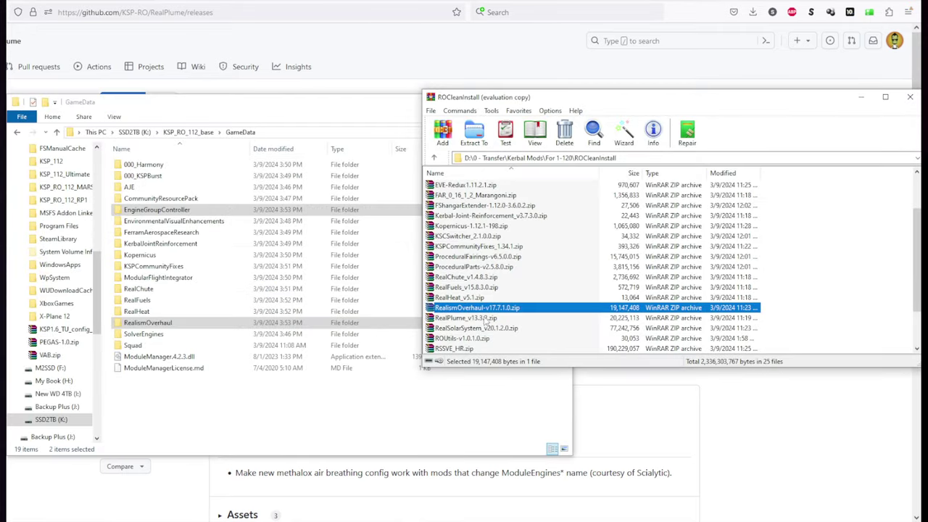
key("BackSpace")
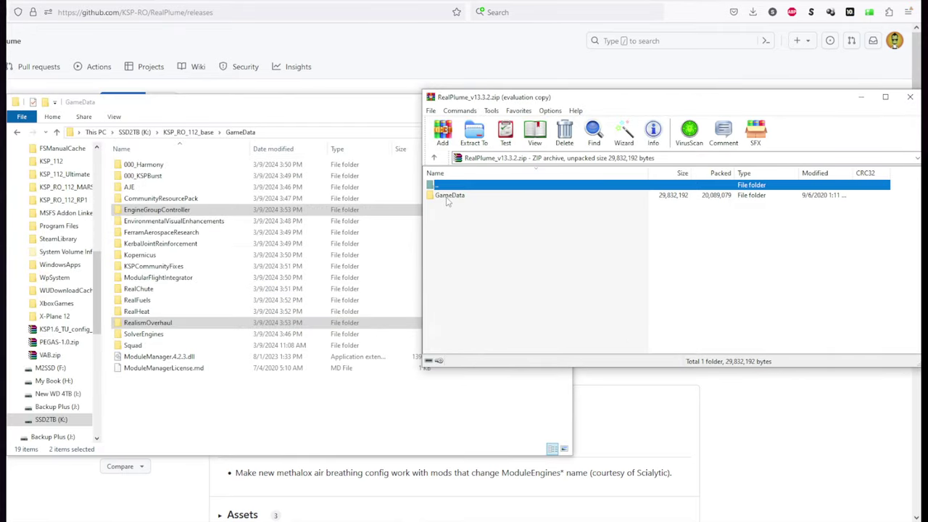
left_click_drag(449, 195, 235, 399)
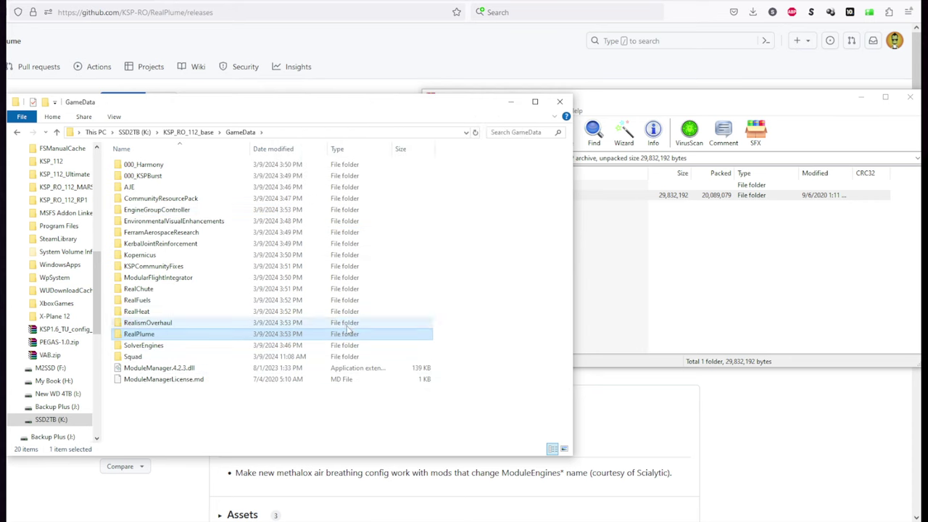
left_click(200, 333)
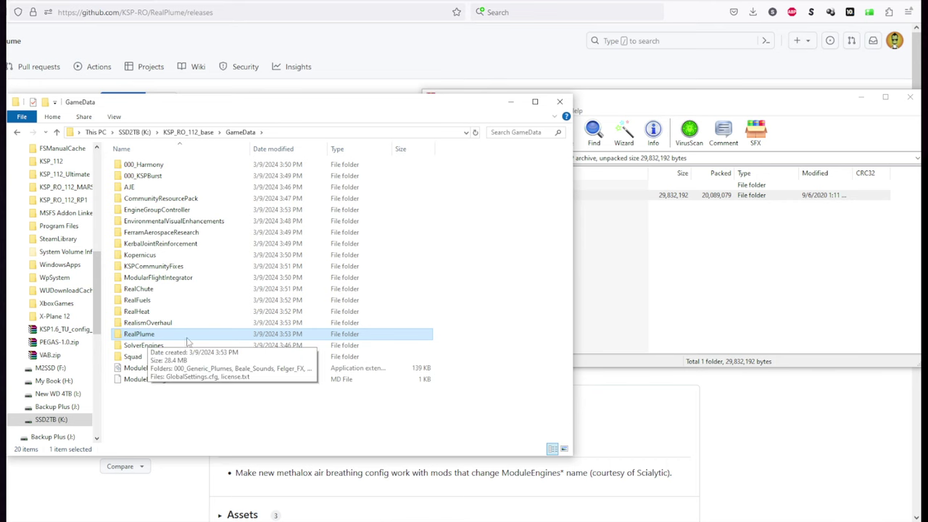
key("alt+Tab")
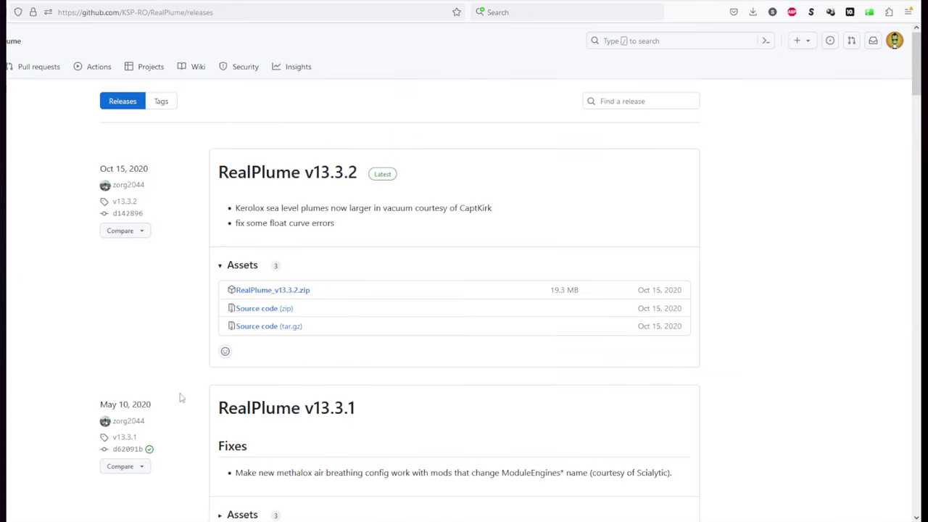
key("alt+Tab")
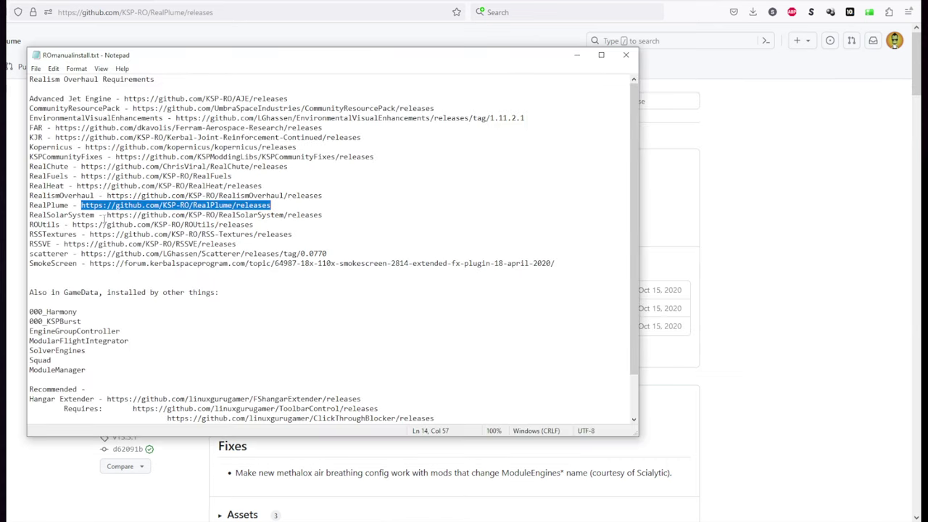
Step: Extract the RealSolarSystem folder from its archive into the game's GameData
mouse_move(103, 216)
left_mouse_down()
mouse_move(337, 215)
mouse_move(107, 216)
left_mouse_up()
left_click(337, 215)
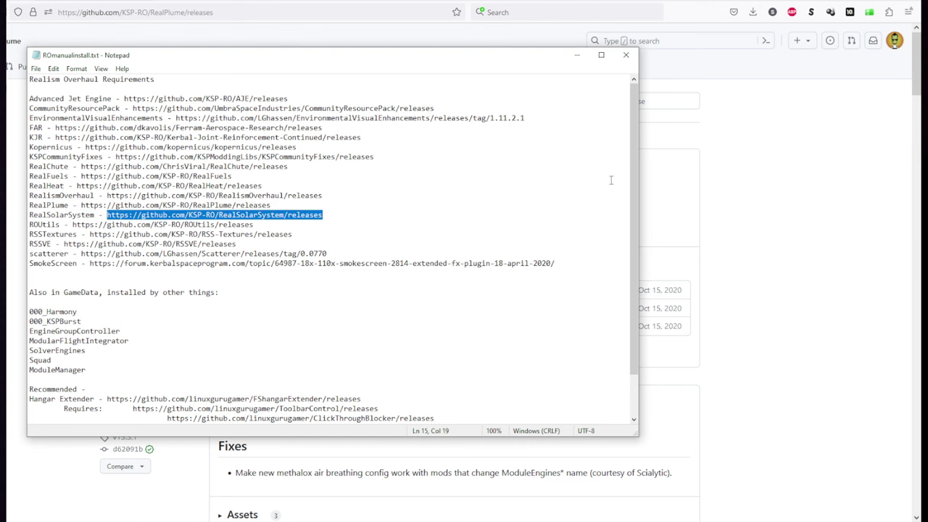
key("alt+Tab")
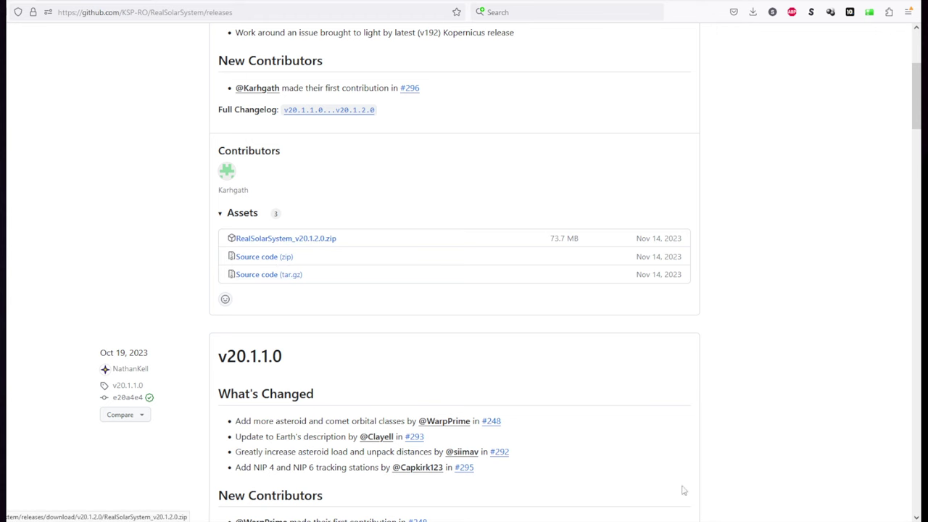
key("alt+Tab")
double_click(435, 193)
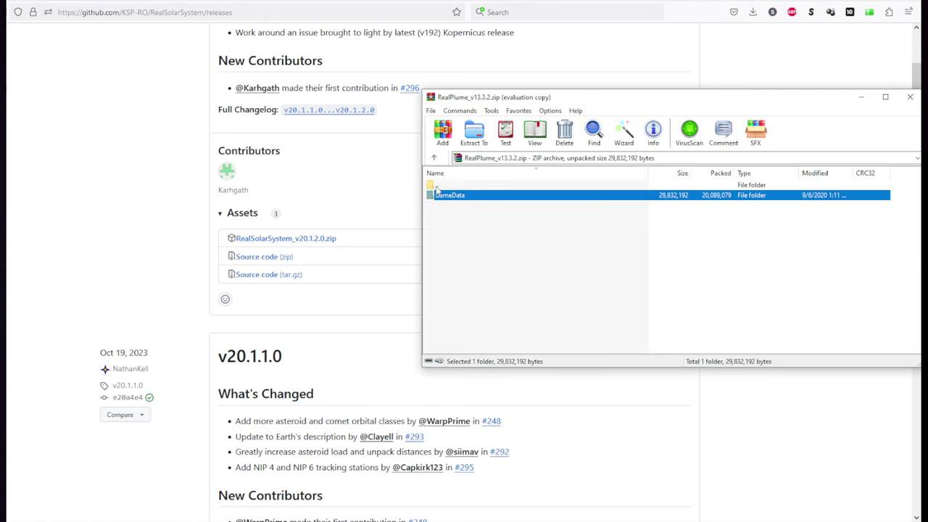
double_click(435, 186)
scroll(520, 295, "down", 1)
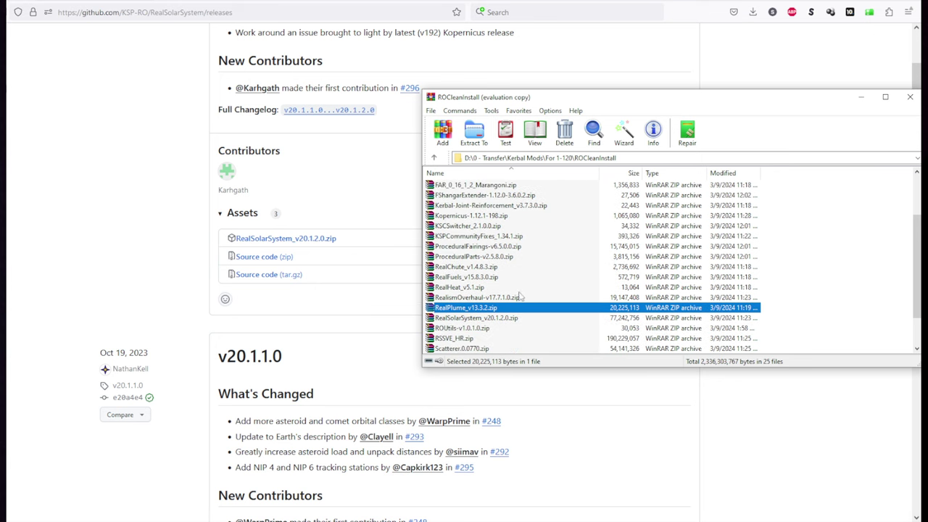
double_click(476, 317)
left_click_drag(442, 195, 394, 269)
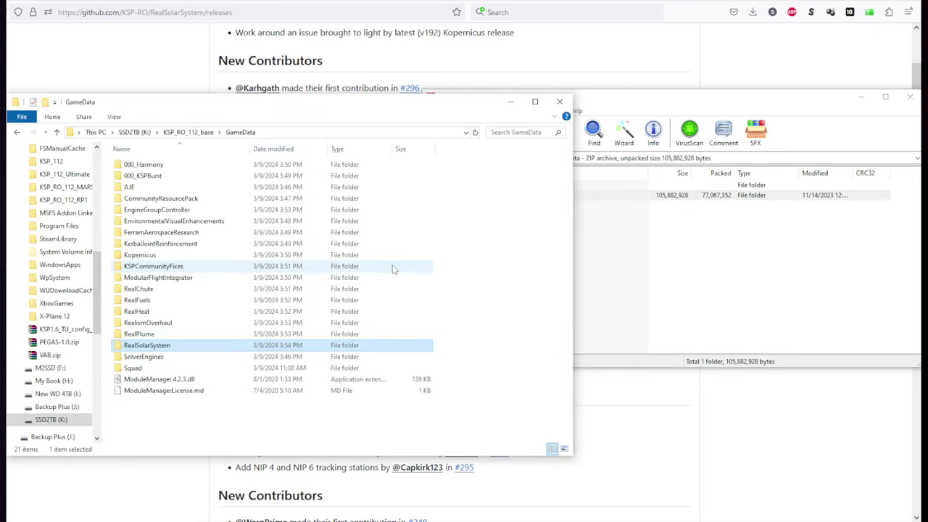
left_click(673, 271)
left_click(474, 192)
key("BackSpace")
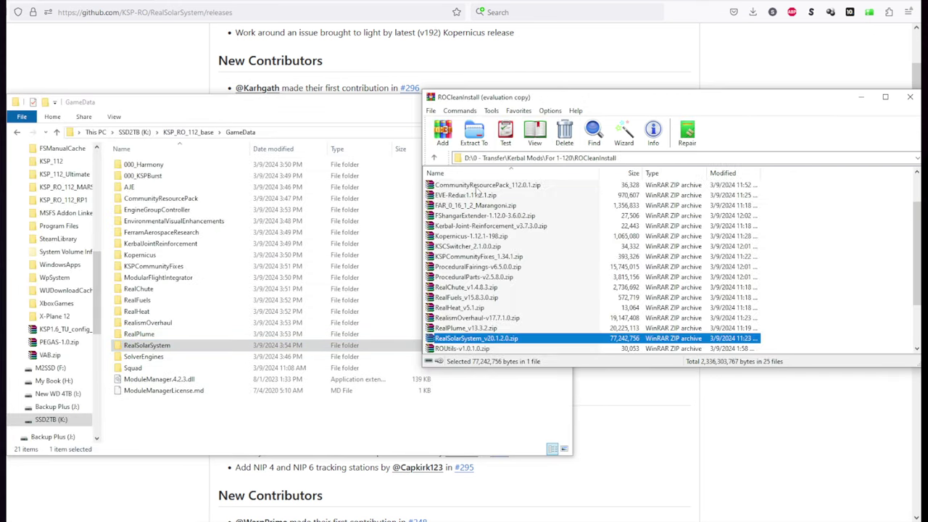
Step: Open the ROUtils-v1.0.1.0 archive's GameData and pick the ROUtils folder for extraction
scroll(490, 239, "down", 1)
left_click(139, 76)
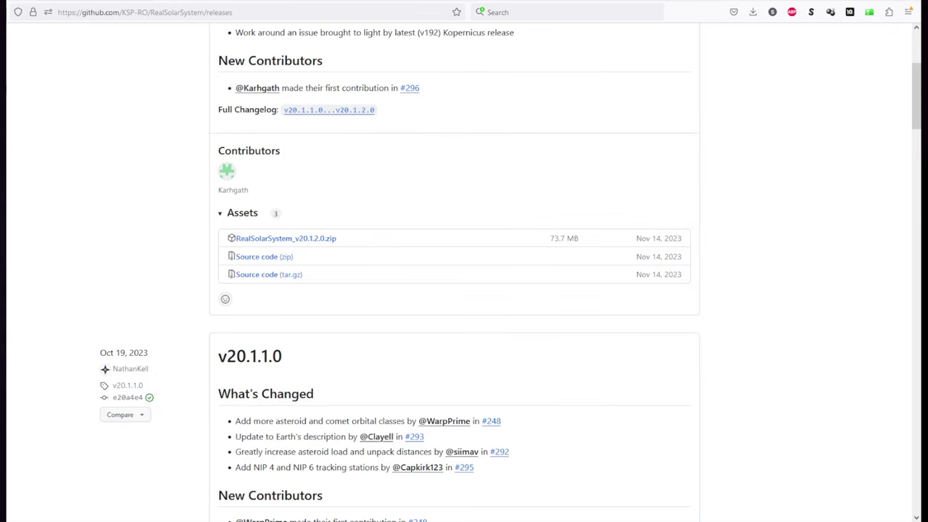
key("alt+Tab")
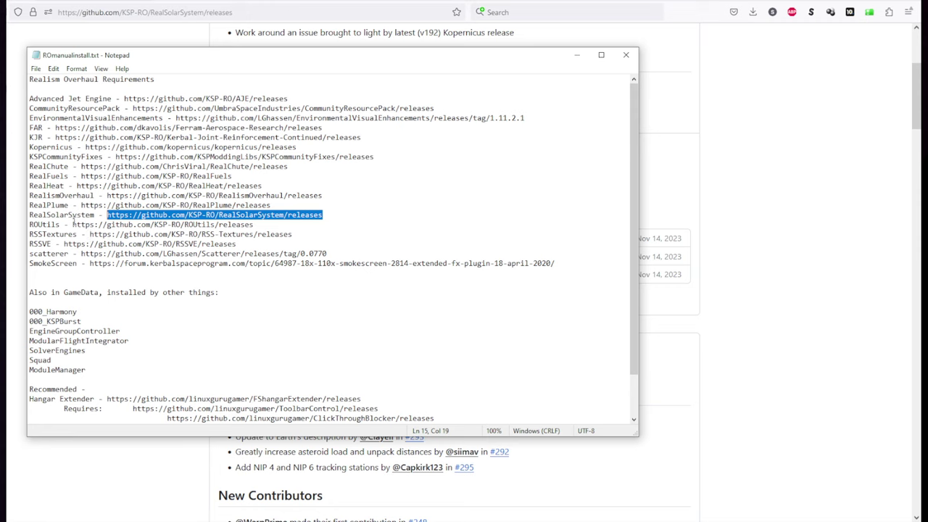
left_click_drag(73, 224, 254, 225)
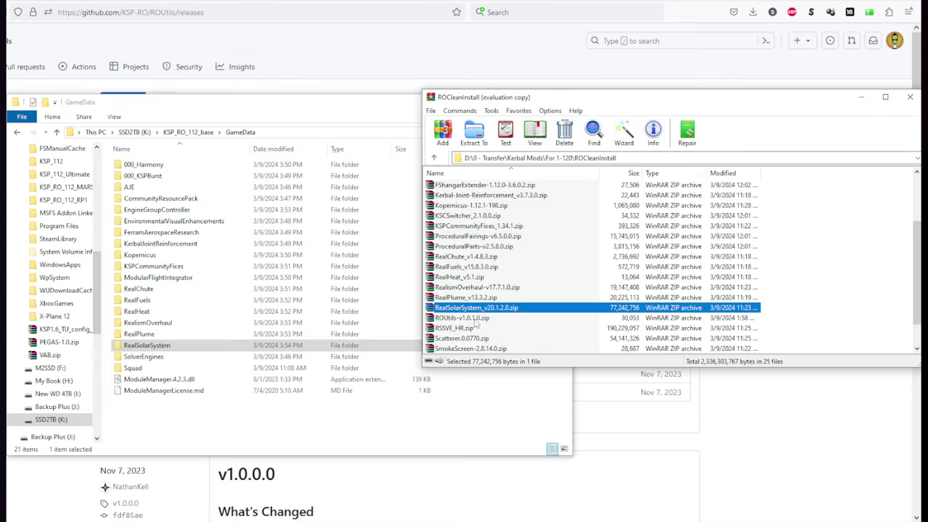
double_click(471, 319)
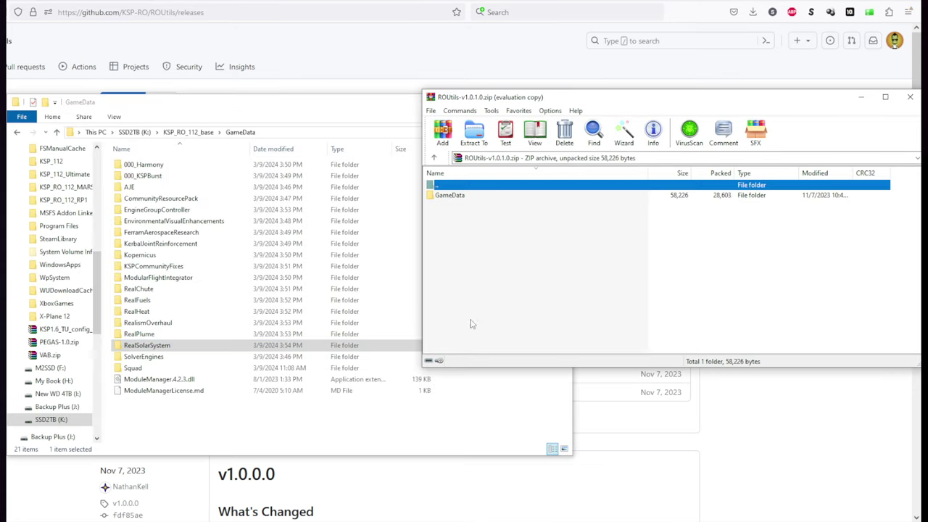
left_click(449, 196)
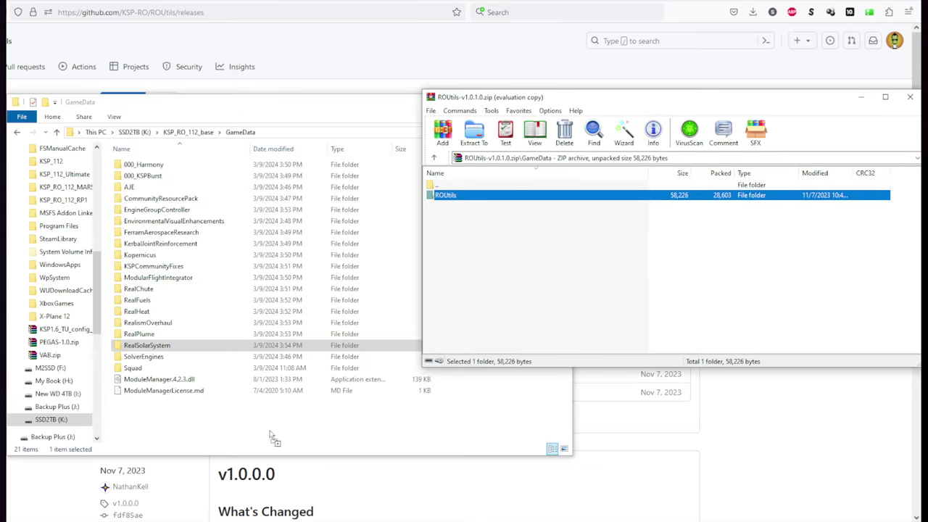
left_click_drag(90, 234, 294, 235)
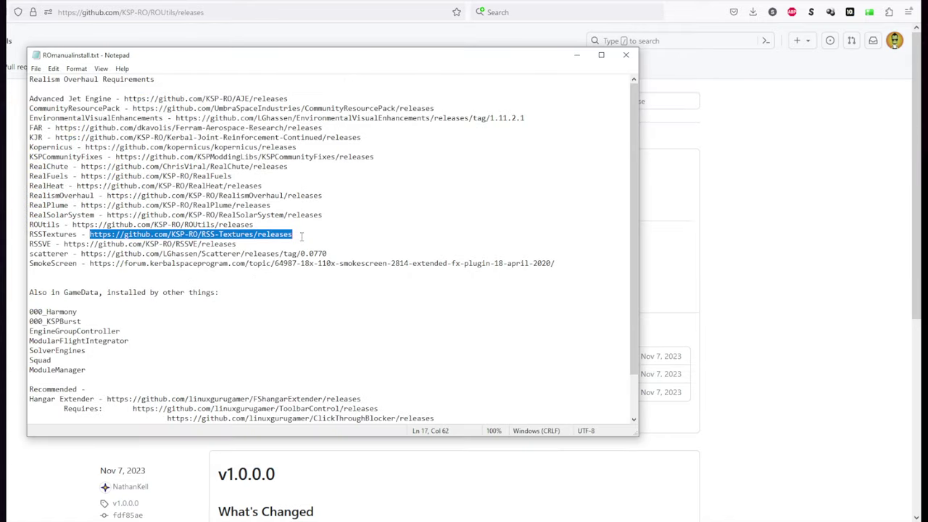
Step: Load the KSP-RO RSS-Textures releases page and scroll to the v18.6.1 texture zips
key("ctrl+c")
left_click(174, 45)
key("ctrl+l")
key("ctrl+v")
key("Return")
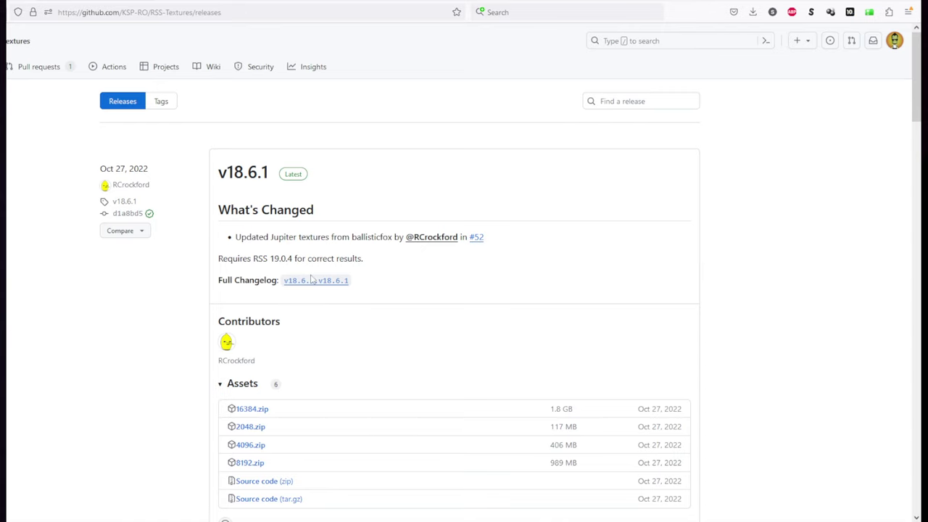
scroll(321, 269, "down", 3)
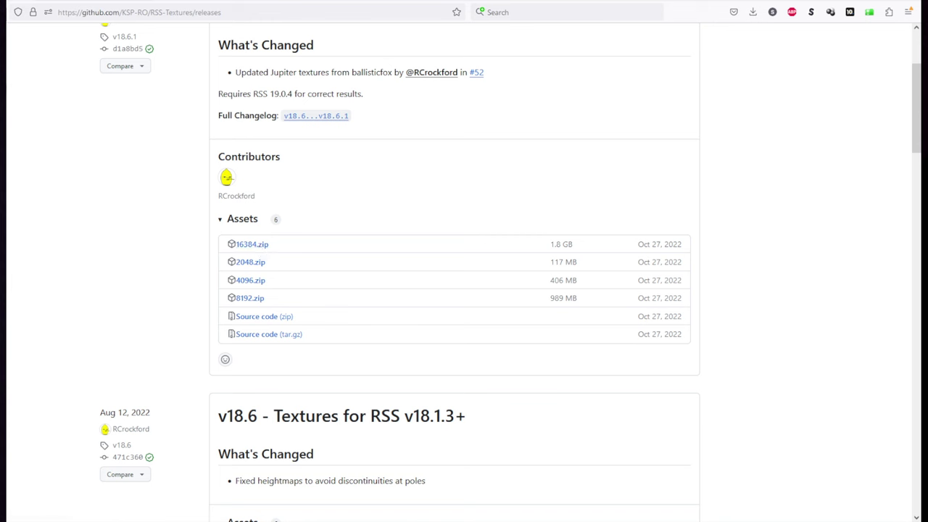
Step: Open 16384.zip and drag its RSS-Textures folder into GameData to extract it
mouse_move(330, 521)
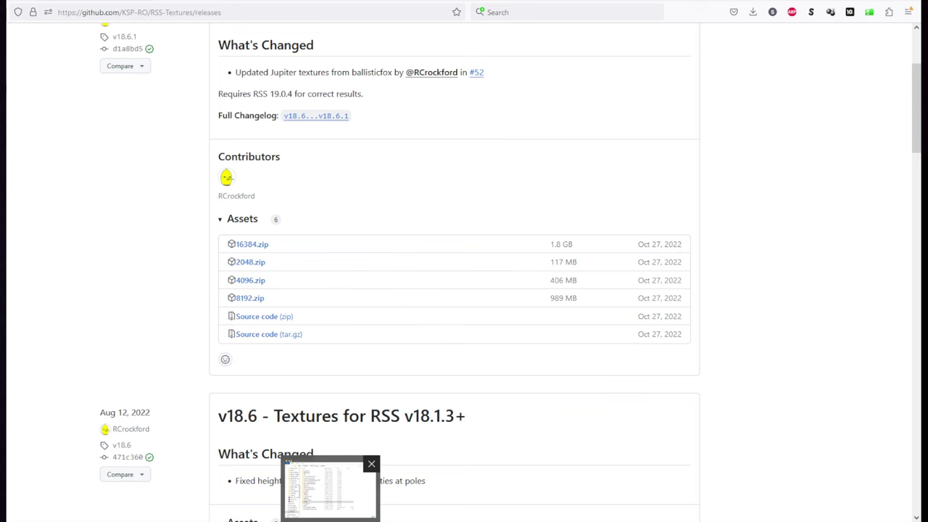
left_click(329, 518)
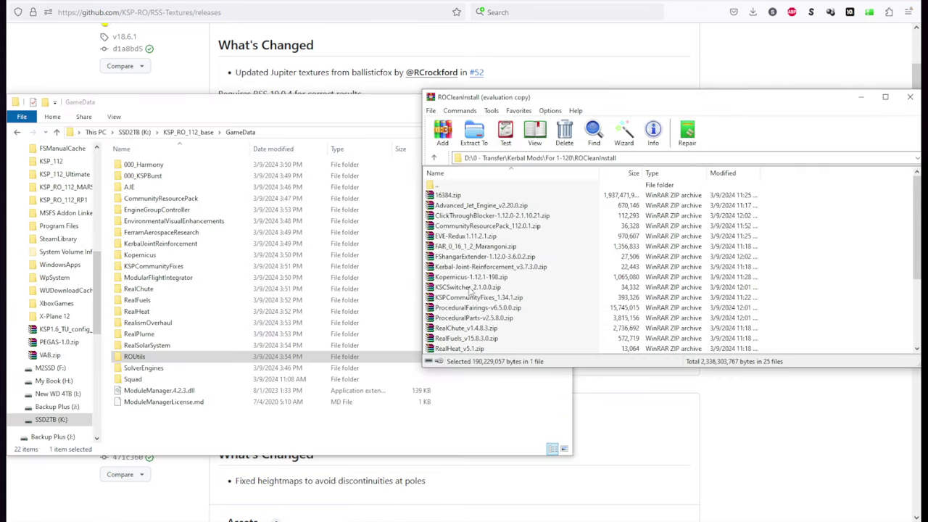
left_click(451, 198)
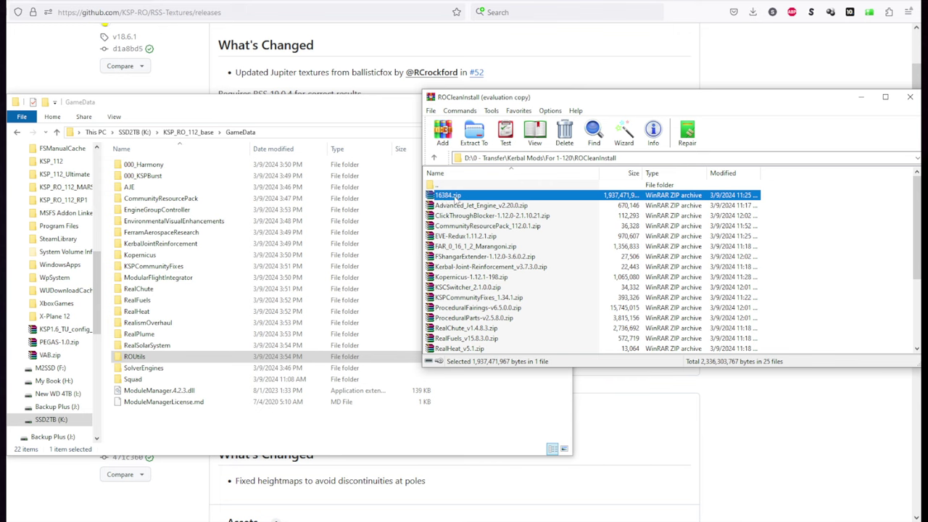
double_click(455, 197)
left_click(461, 197)
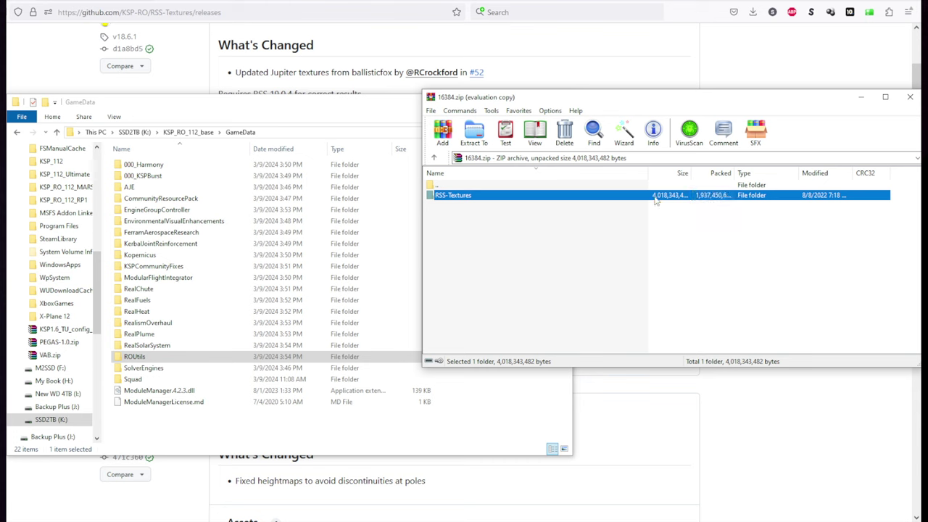
left_click_drag(456, 201, 253, 438)
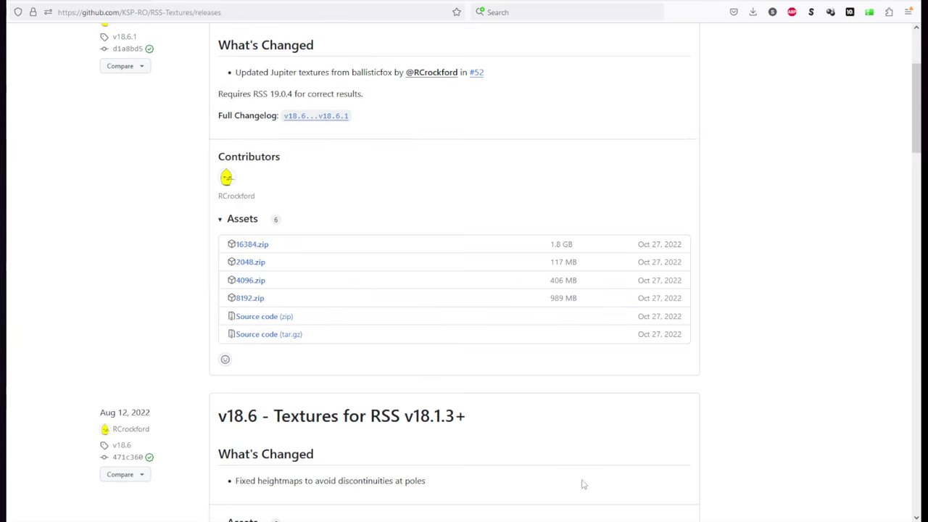
key("alt+Tab")
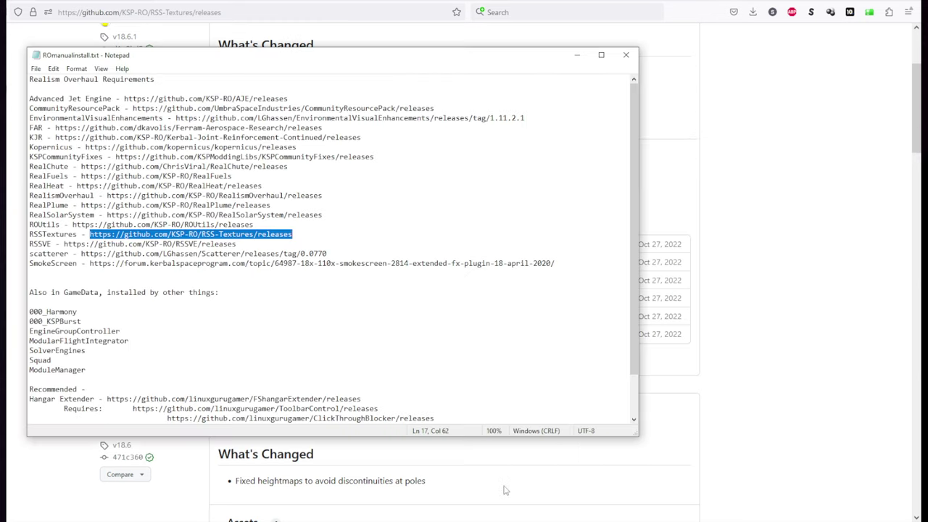
Step: Open the RSSVE releases page from the notes and review the 2.1.6 release downloads
left_click_drag(65, 245, 252, 240)
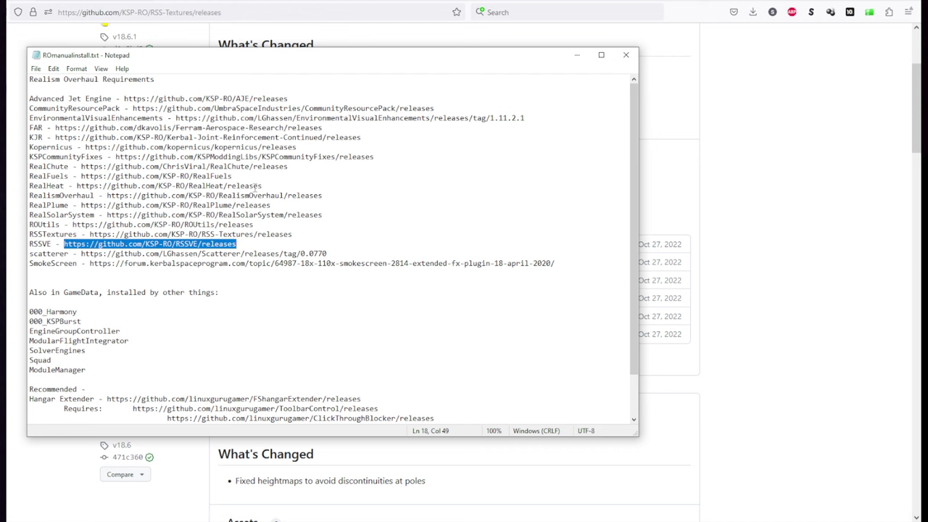
key("ctrl+c")
left_click(737, 174)
key("ctrl+l")
key("ctrl+v")
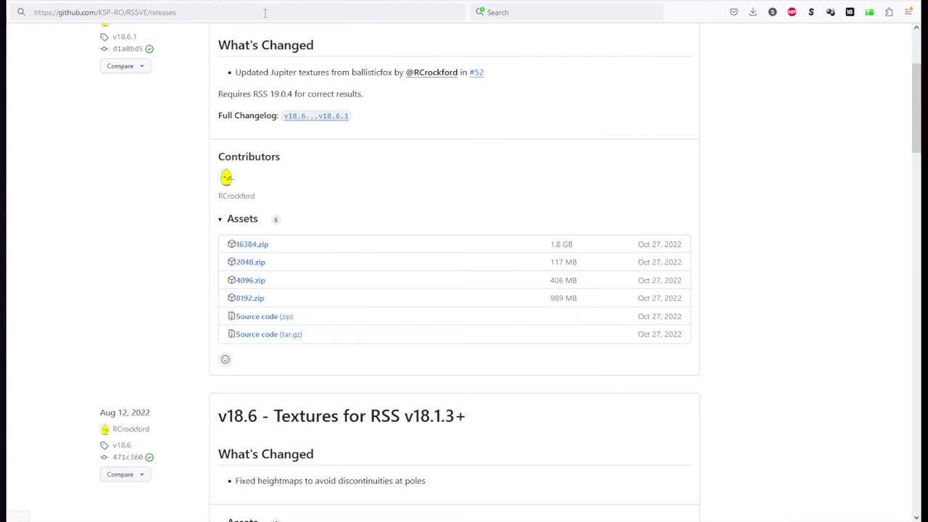
key("Return")
scroll(306, 325, "down", 3)
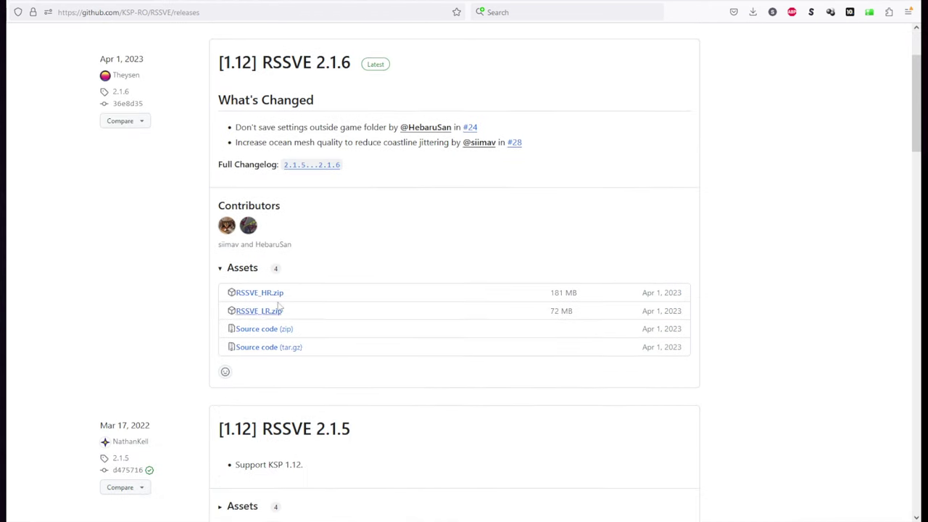
scroll(306, 326, "up", 3)
scroll(302, 325, "down", 3)
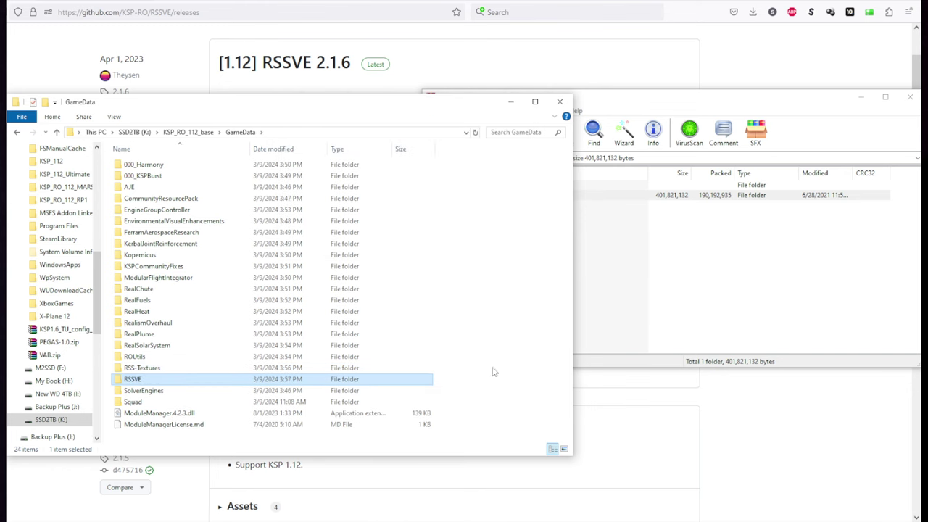
Step: Return WinRAR to the ROCleanInstall archive list after adding the RSSVE folder
left_click(657, 288)
double_click(492, 186)
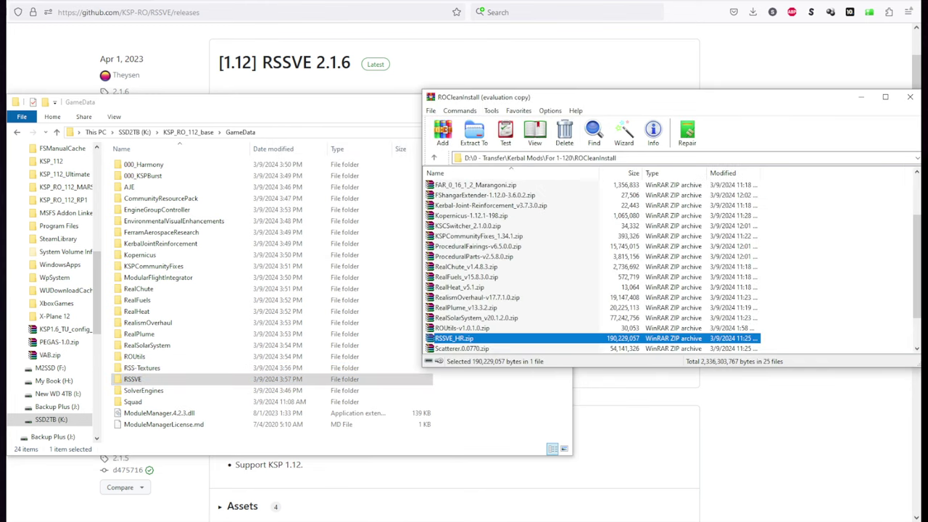
key("alt+Tab")
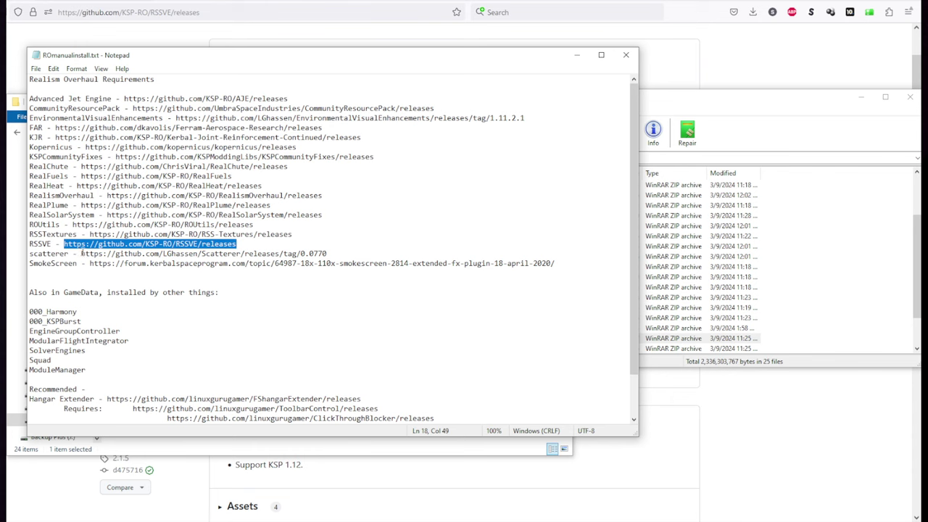
Step: Load the Scatterer 0.0770 release page using the link from the notes
left_click_drag(83, 253, 275, 254)
left_click(120, 254)
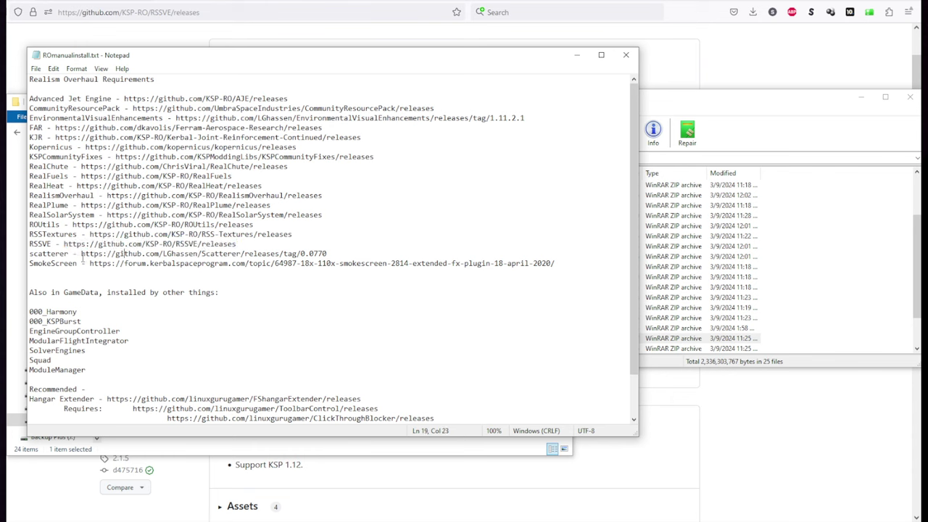
left_click_drag(82, 255, 330, 253)
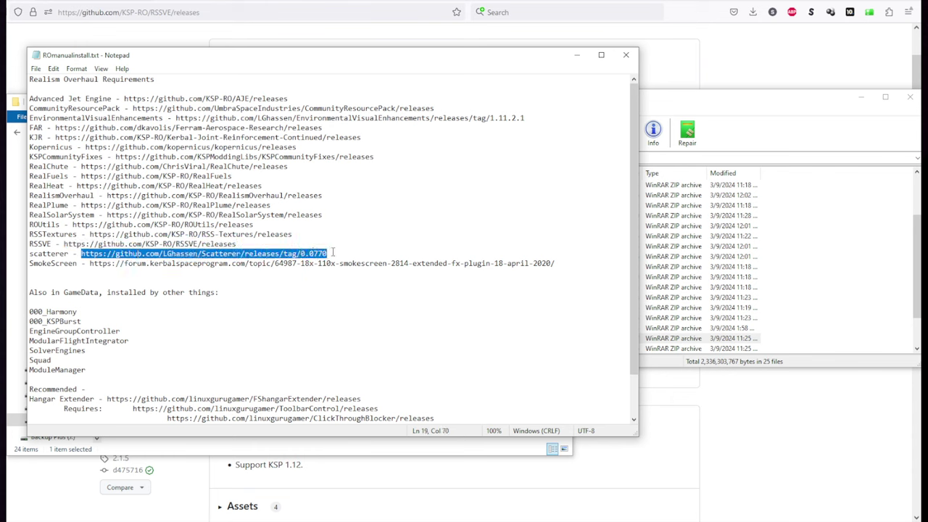
key("ctrl+c")
key("alt+Tab")
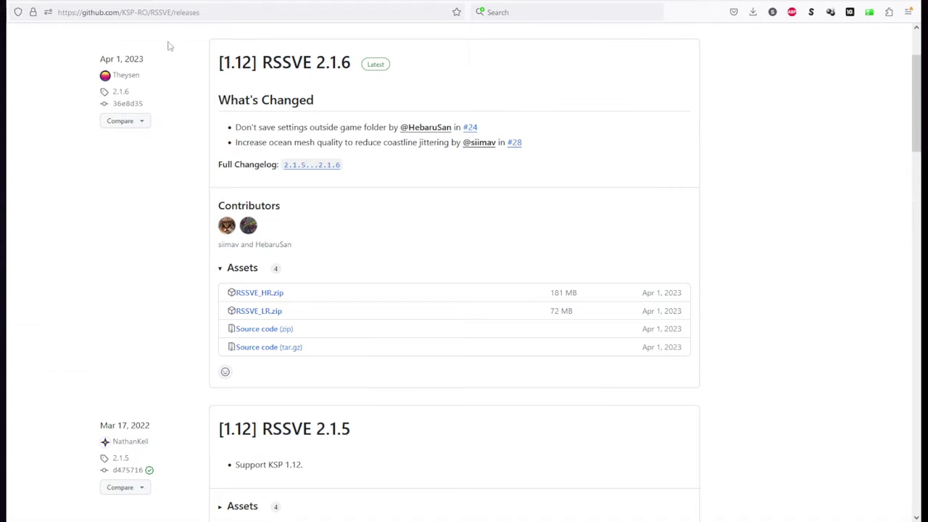
left_click(171, 12)
key("ctrl+v")
key("Return")
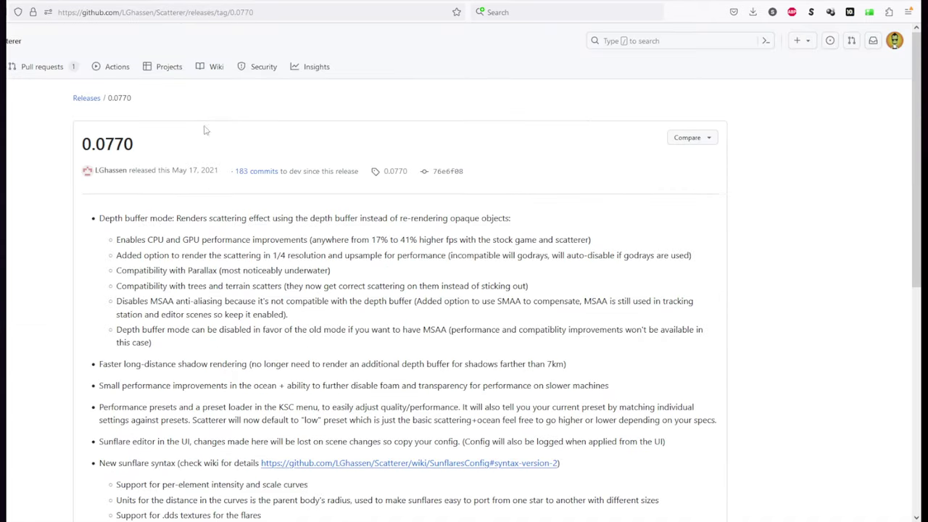
Step: Review the release assets, then open the GameData folder inside Scatterer.0.0770.zip
scroll(204, 127, "down", 5)
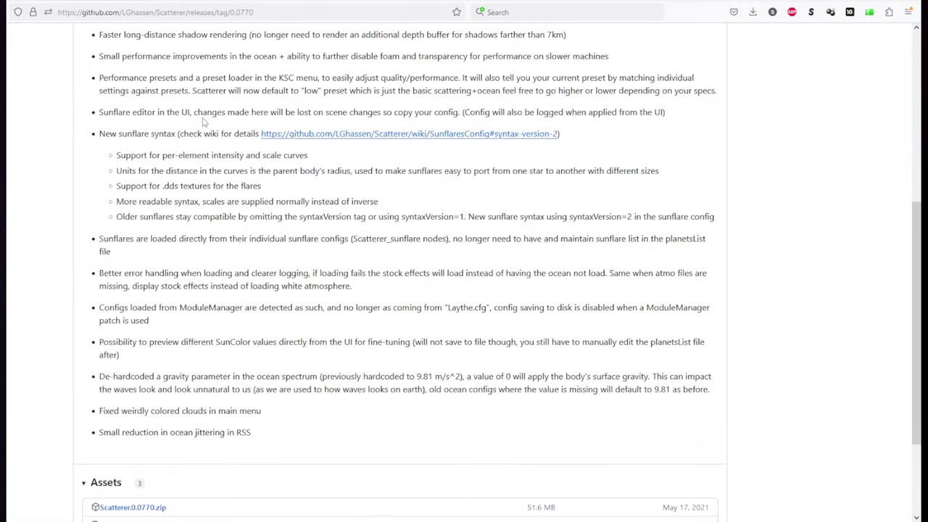
scroll(204, 123, "down", 2)
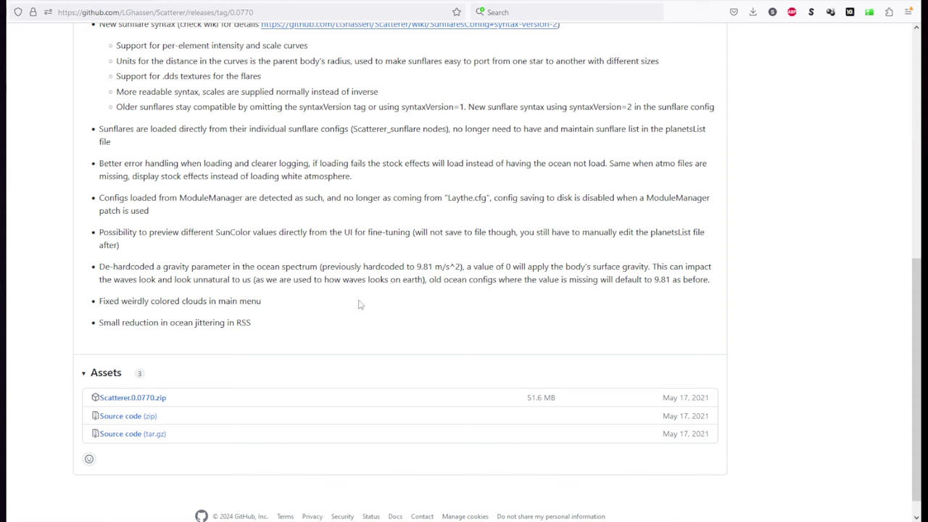
scroll(268, 364, "up", 3)
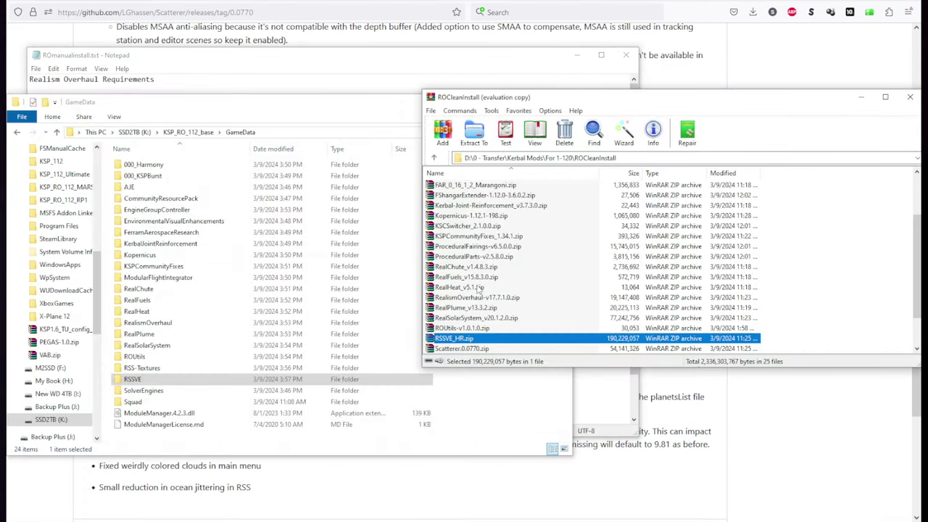
scroll(471, 304, "down", 1)
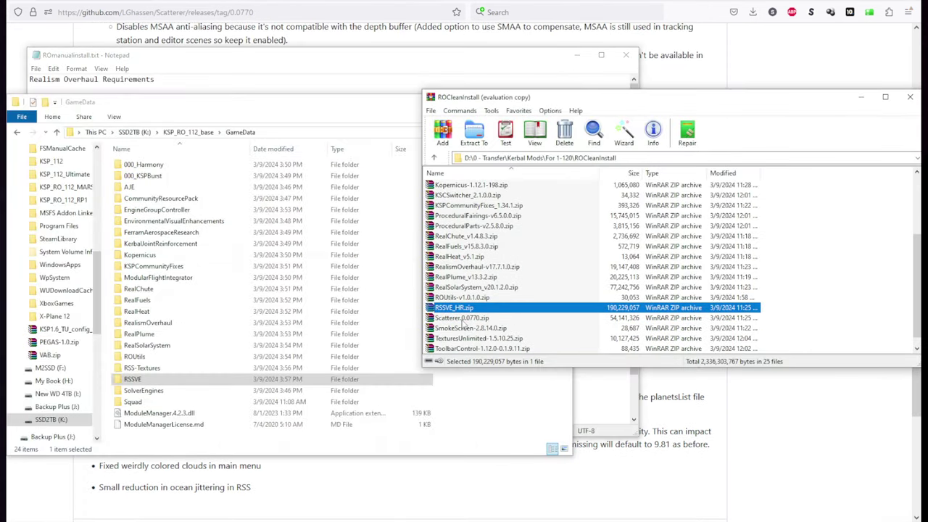
key("BackSpace")
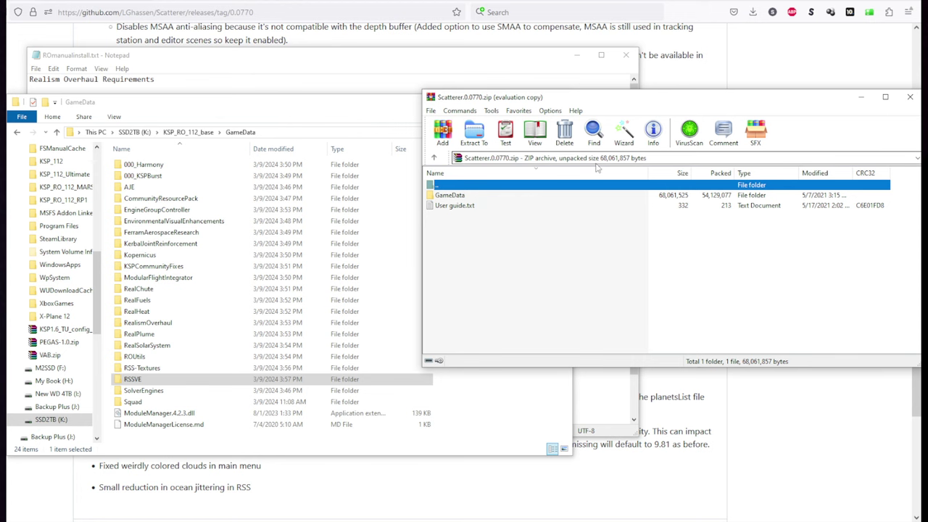
double_click(445, 196)
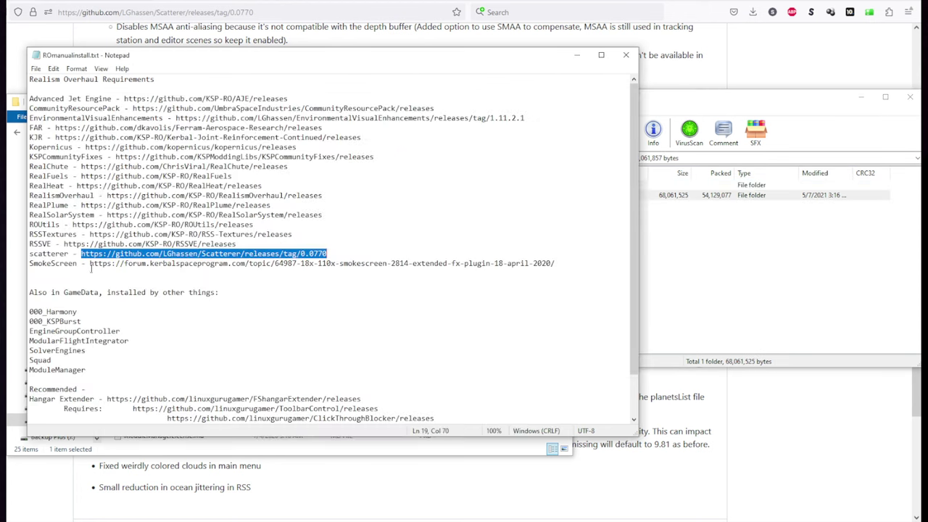
Step: Scroll the SmokeScreen forum thread to its download list and cancel saving SmokeScreen-RO-2.8.12.0.zip
left_click_drag(91, 263, 29, 263)
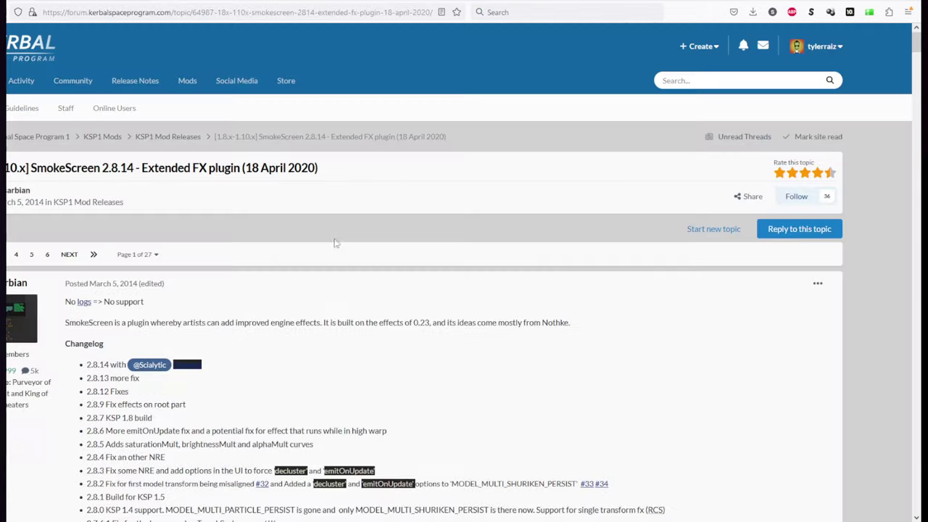
scroll(333, 238, "down", 6)
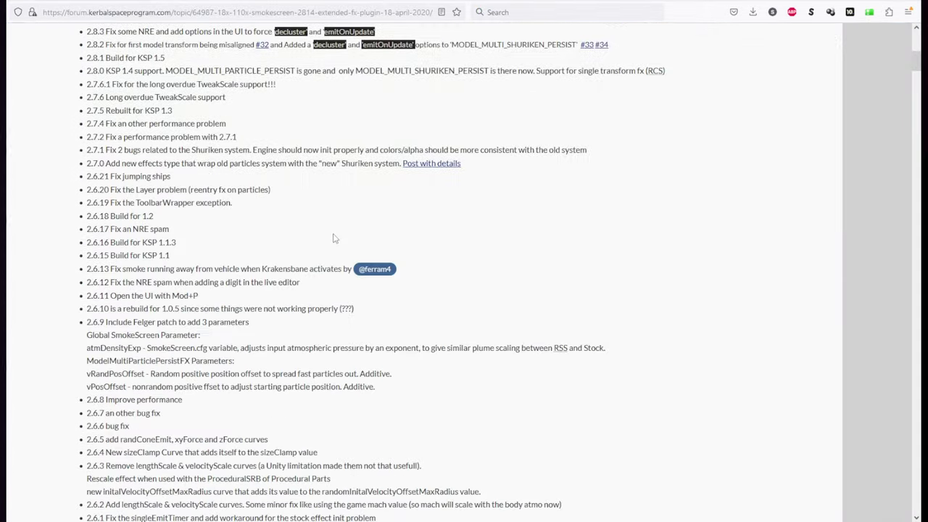
scroll(333, 238, "down", 5)
scroll(333, 236, "down", 3)
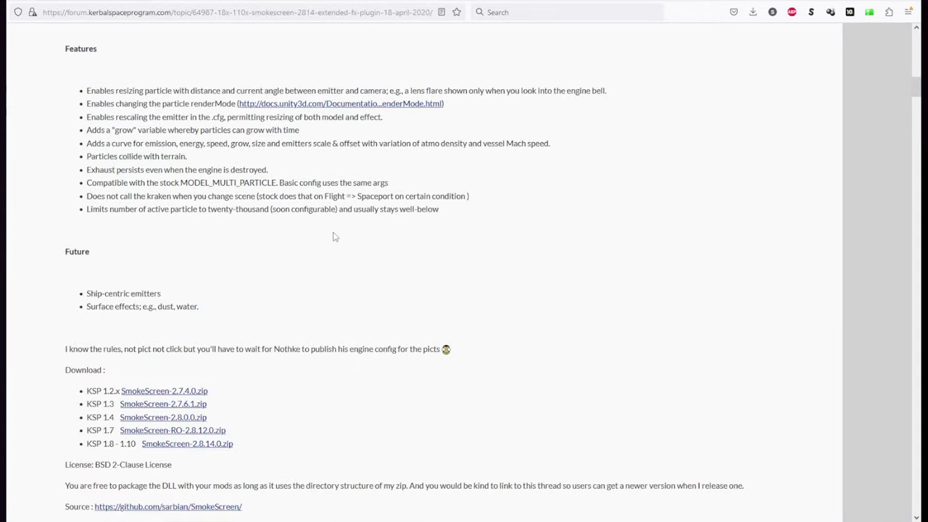
scroll(304, 231, "down", 3)
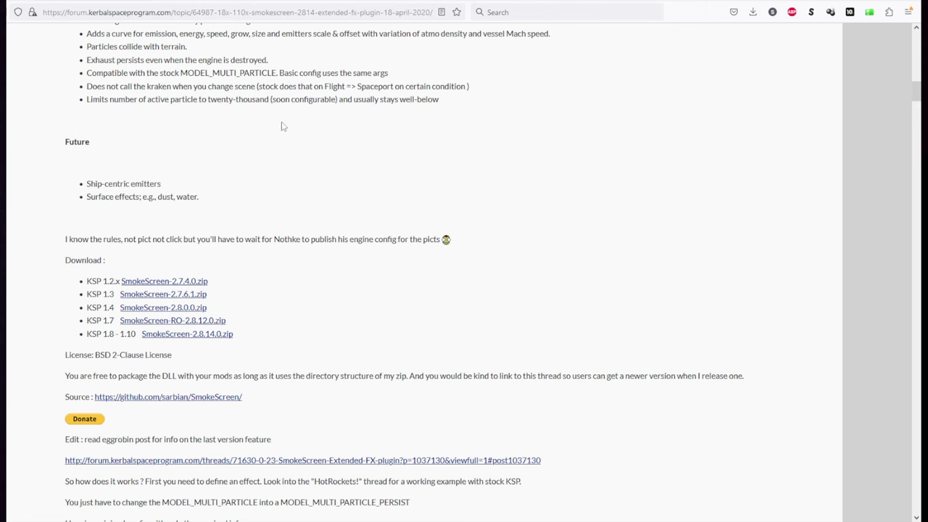
scroll(282, 126, "down", 4)
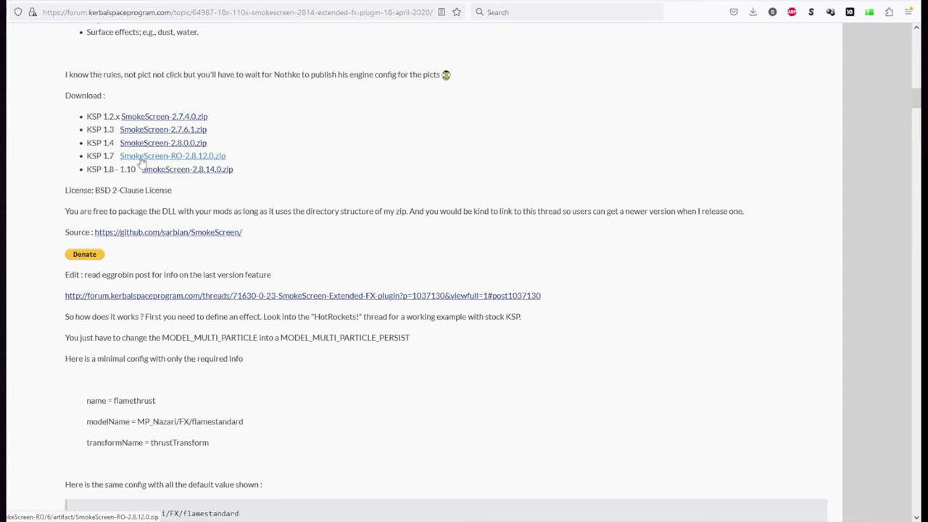
left_click(184, 163)
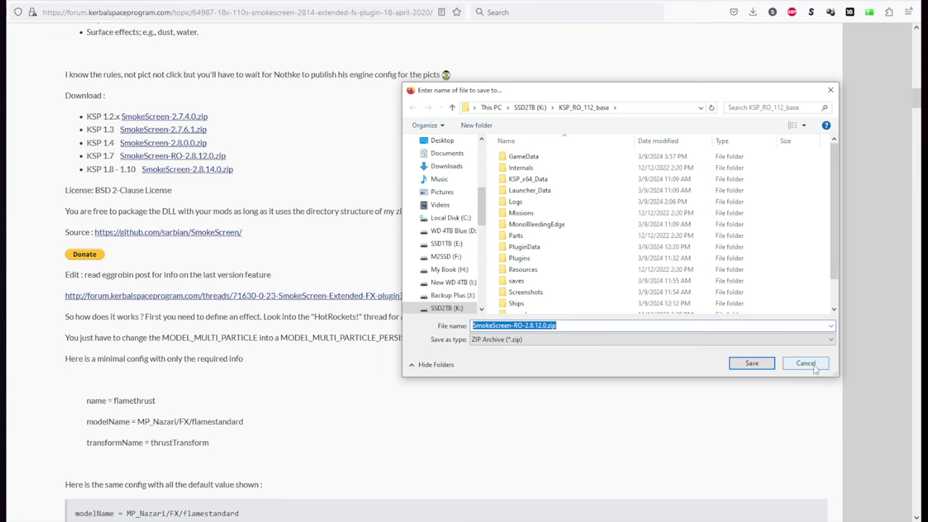
left_click(806, 363)
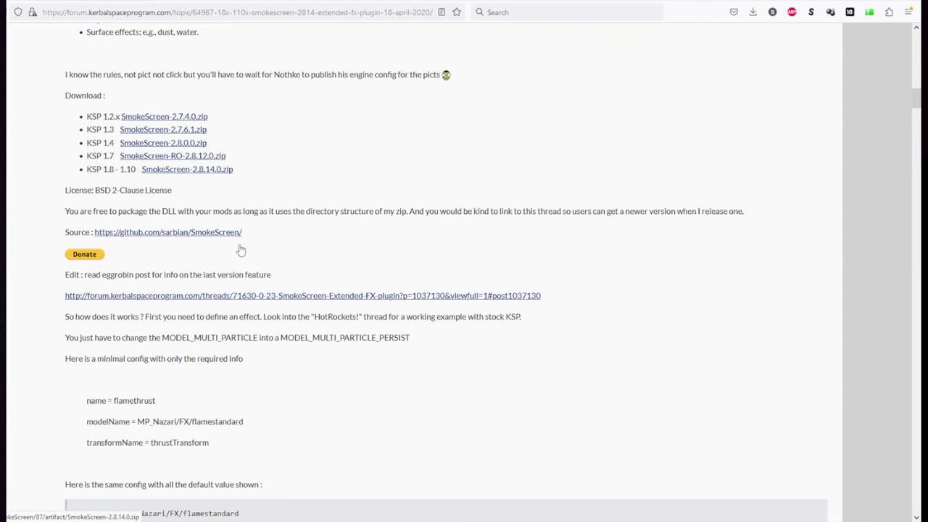
Step: Copy the SmokeScreen folder from SmokeScreen-2.8.14.0.zip's GameData into the game's GameData
key("alt+Tab")
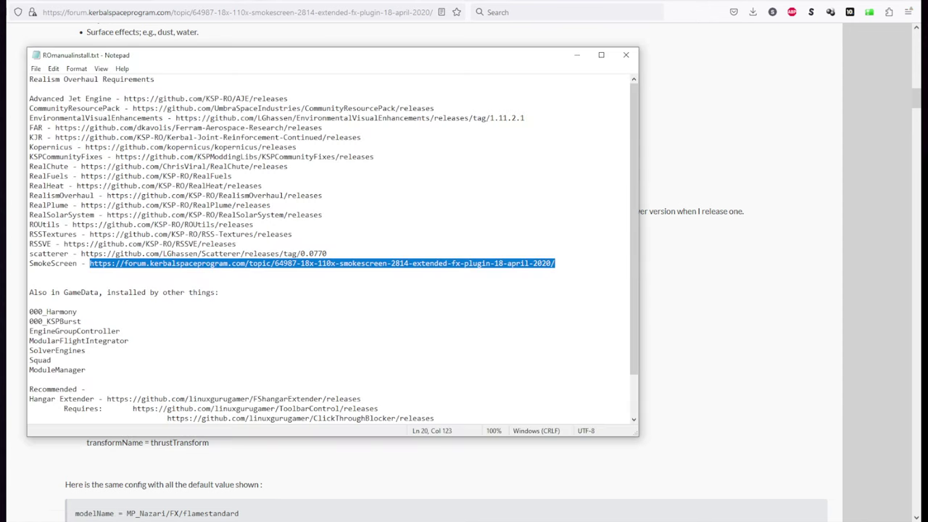
key("alt+Tab")
double_click(457, 195)
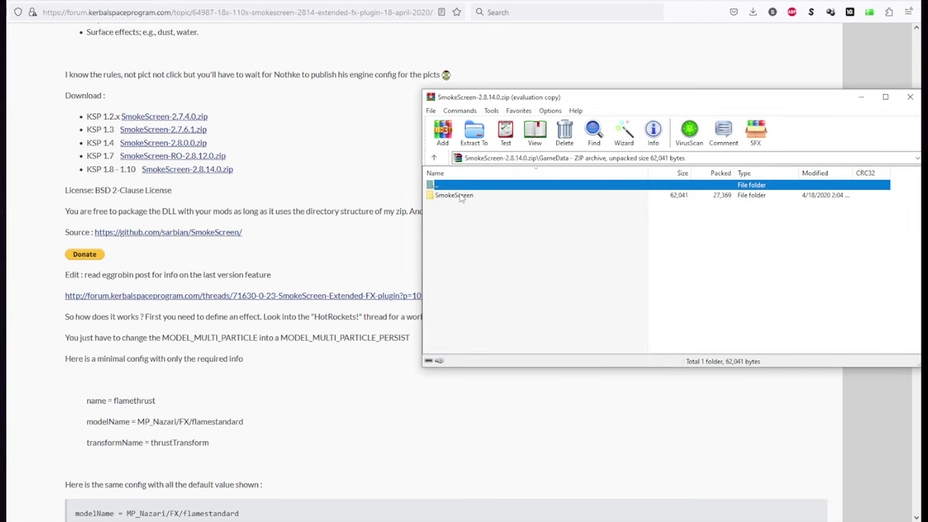
left_click(457, 195)
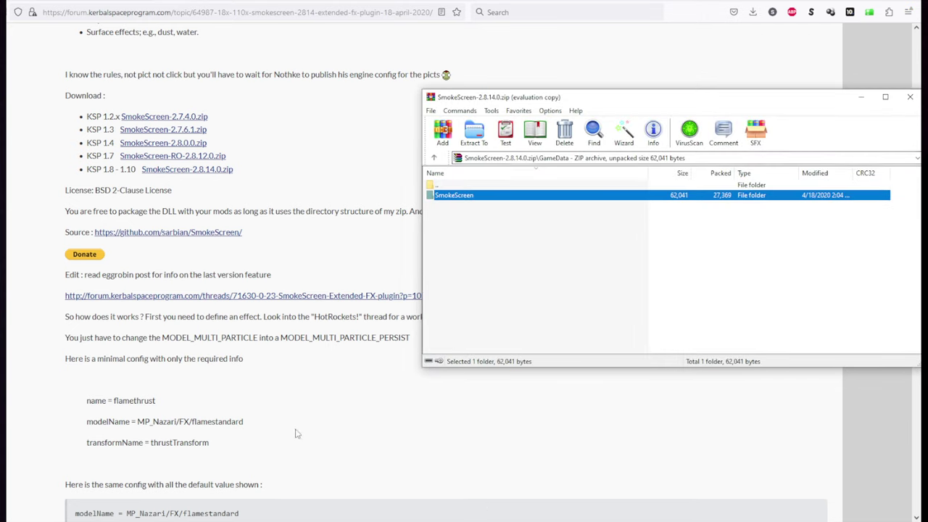
key("alt+Tab")
key("alt+Tab")
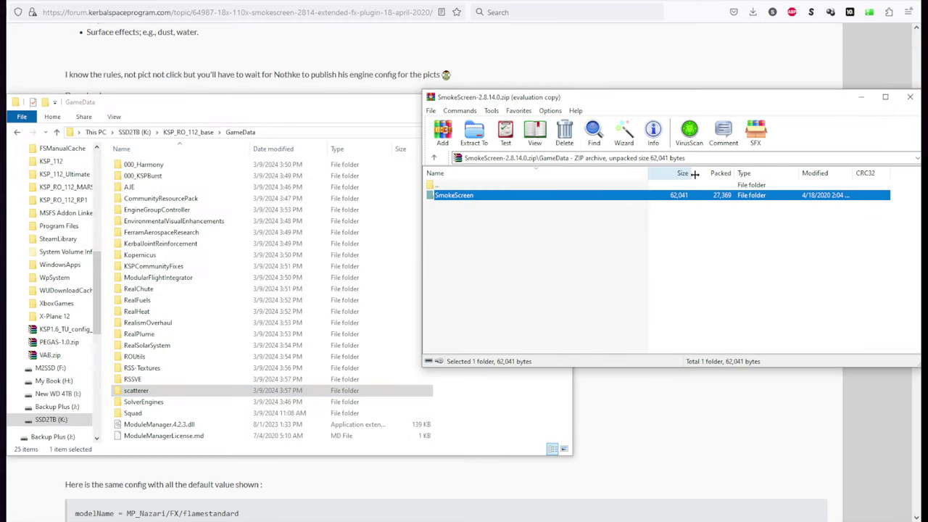
left_click_drag(462, 201, 508, 428)
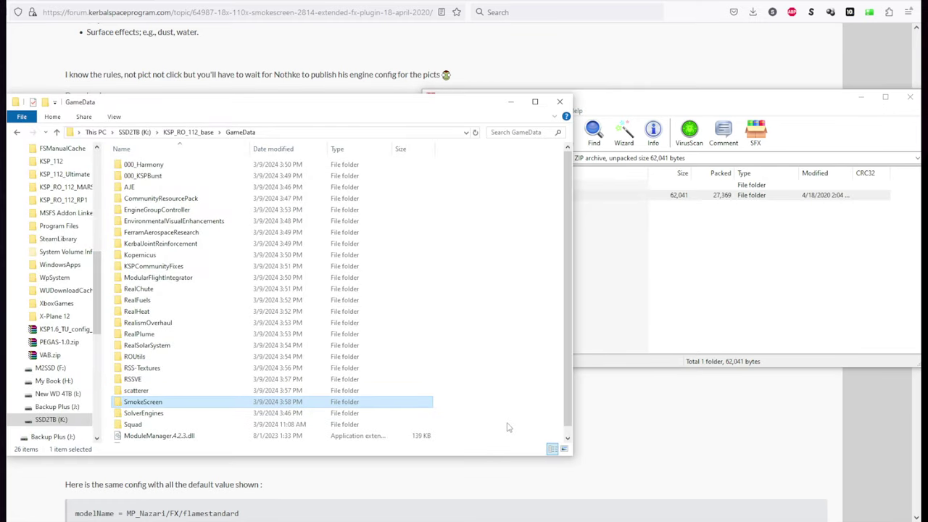
left_click(656, 450)
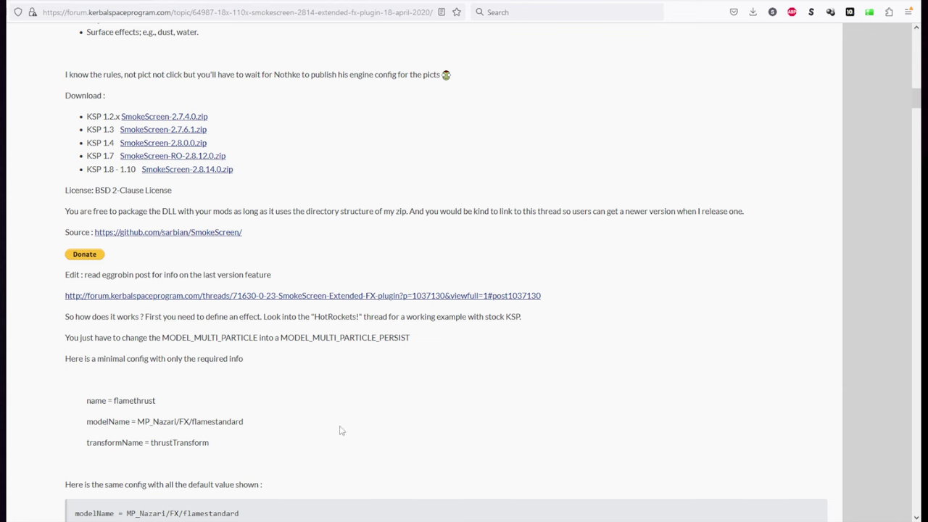
key("alt+Tab")
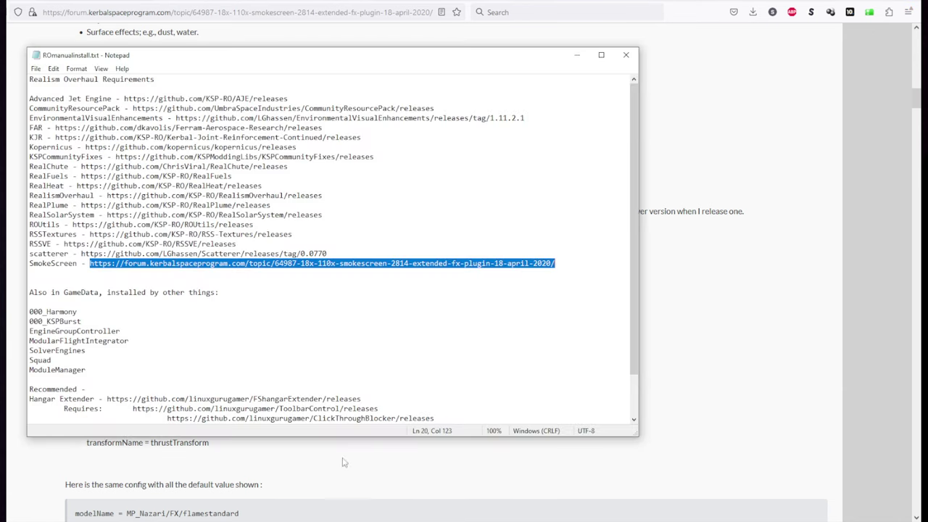
key("alt+Tab")
left_click_drag(268, 106, 542, 77)
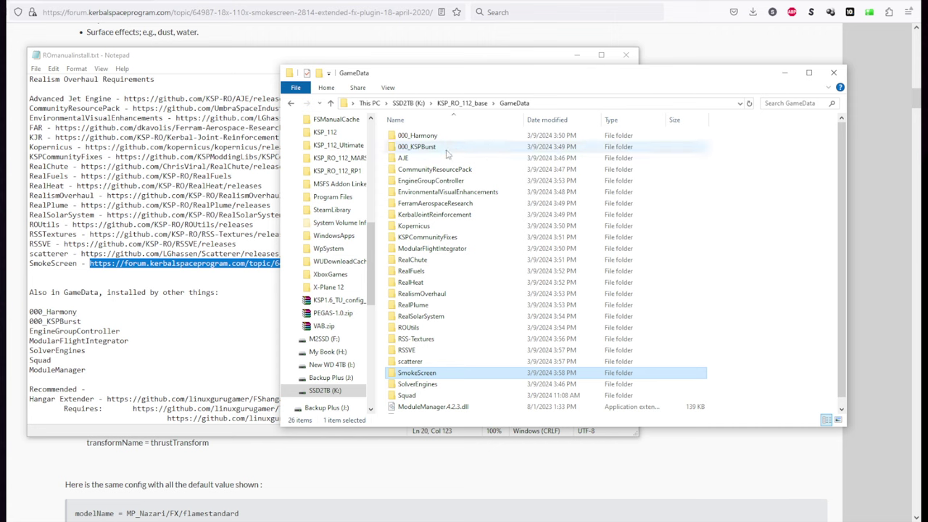
left_click(426, 183)
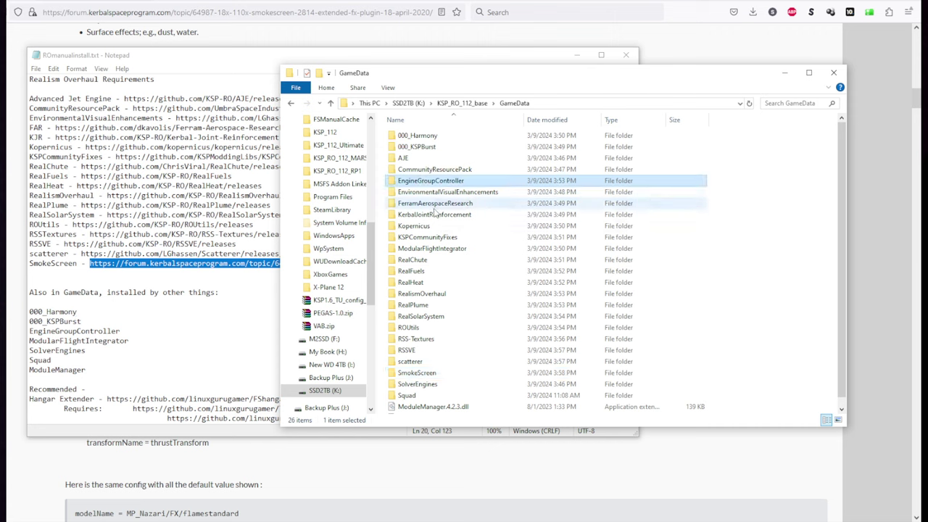
left_click(431, 250)
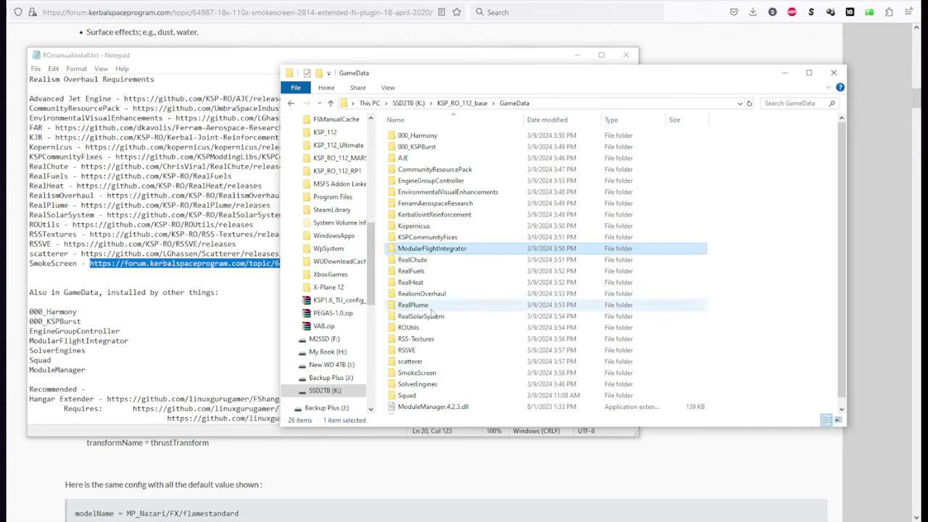
left_click(424, 382)
scroll(425, 377, "down", 1)
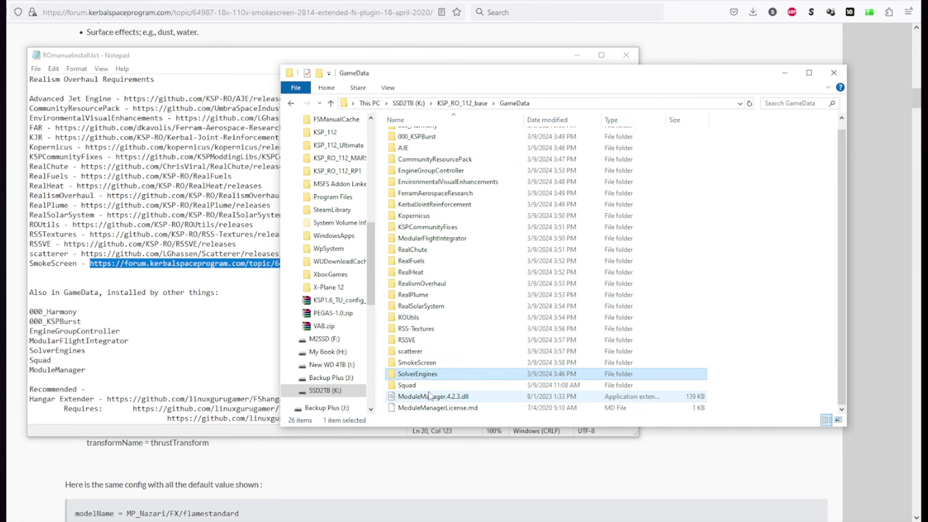
left_click(432, 396)
scroll(516, 280, "up", 1)
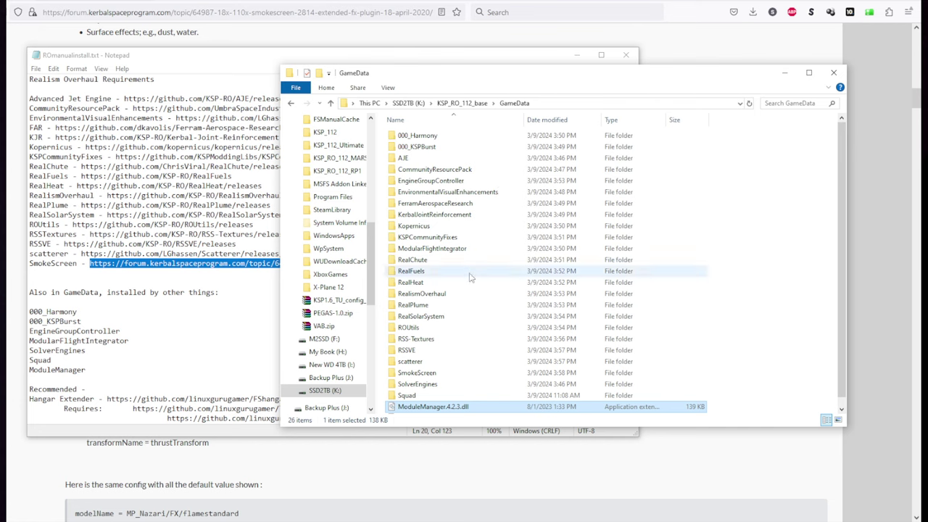
left_click(430, 260)
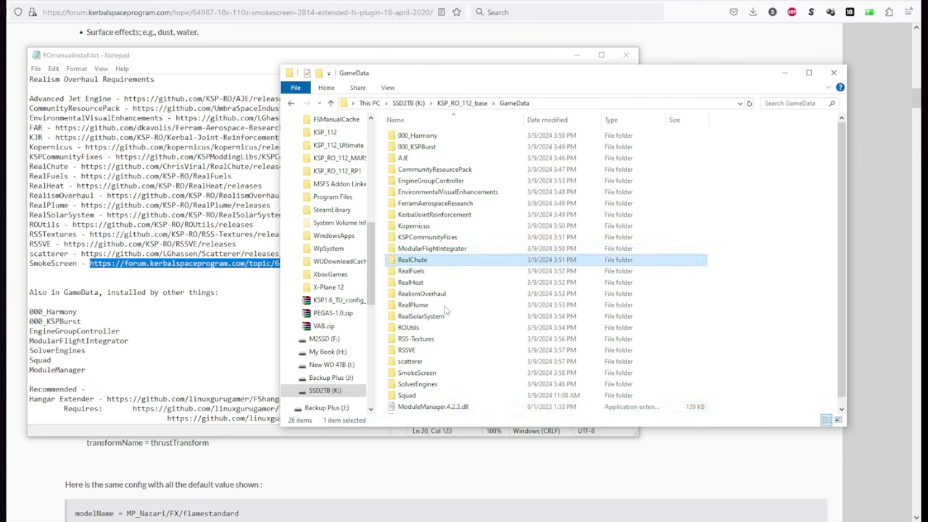
left_click(433, 396)
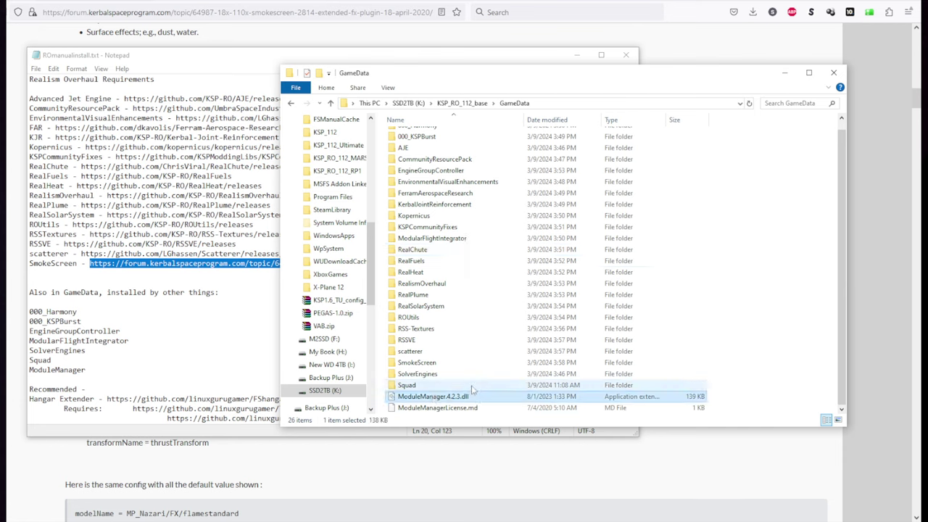
scroll(458, 304, "up", 1)
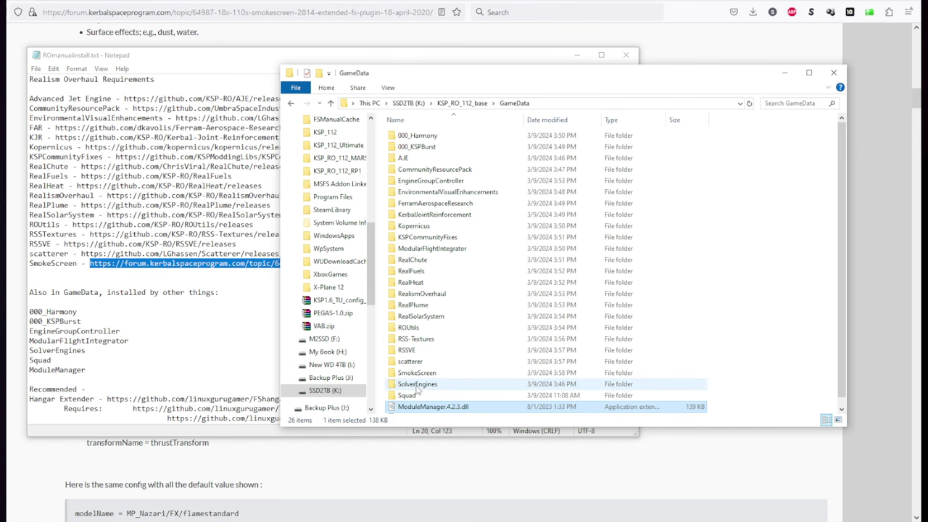
scroll(418, 390, "down", 1)
Step: Select the Hangar Extender releases URL in the recommended-mods part of the notes
left_click(177, 334)
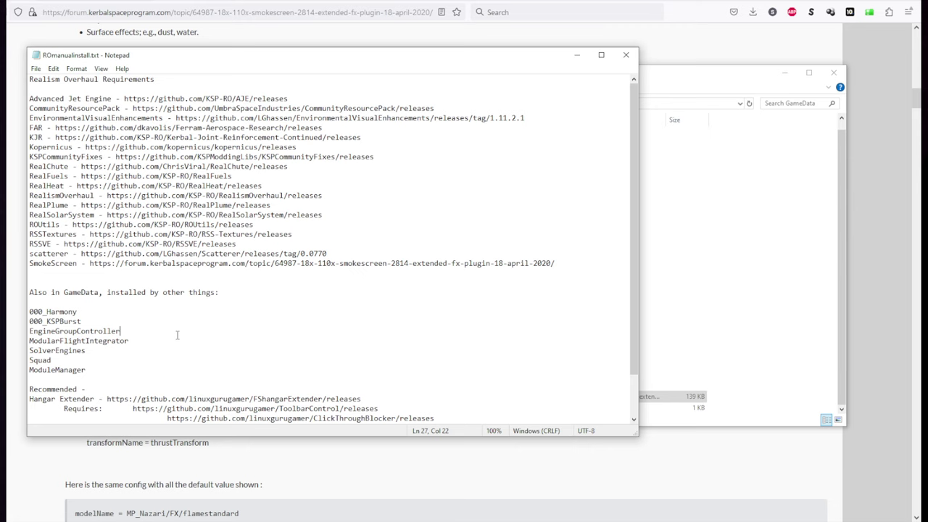
scroll(177, 335, "down", 2)
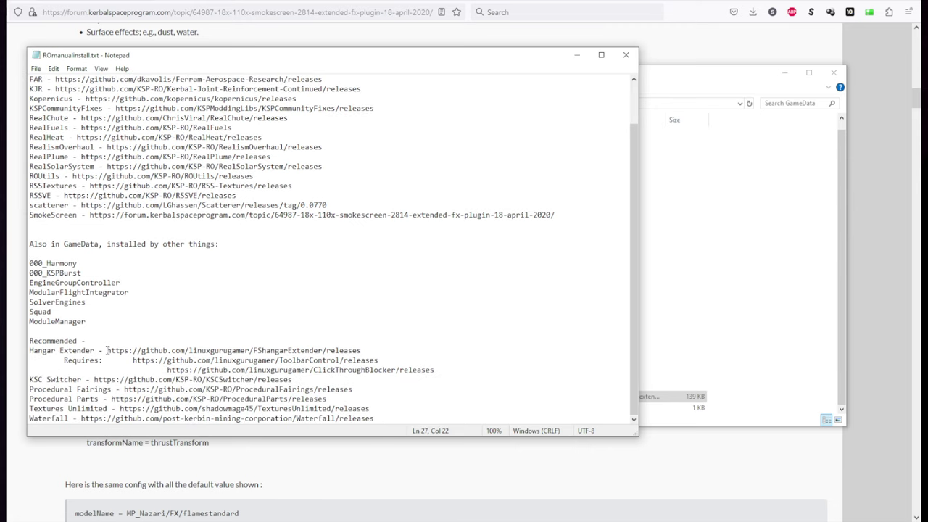
left_click_drag(107, 350, 353, 350)
left_click(304, 360)
left_click_drag(305, 370, 370, 369)
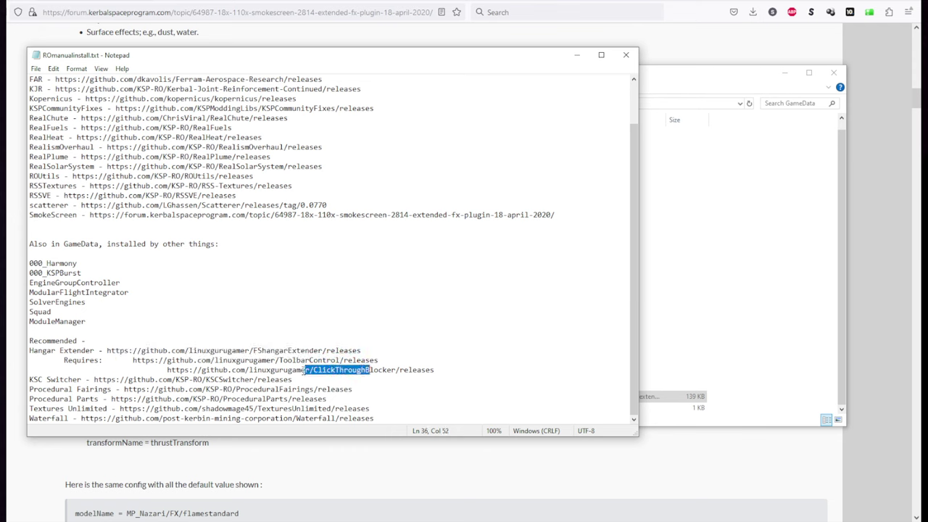
left_click(108, 350)
left_click_drag(108, 350, 323, 350)
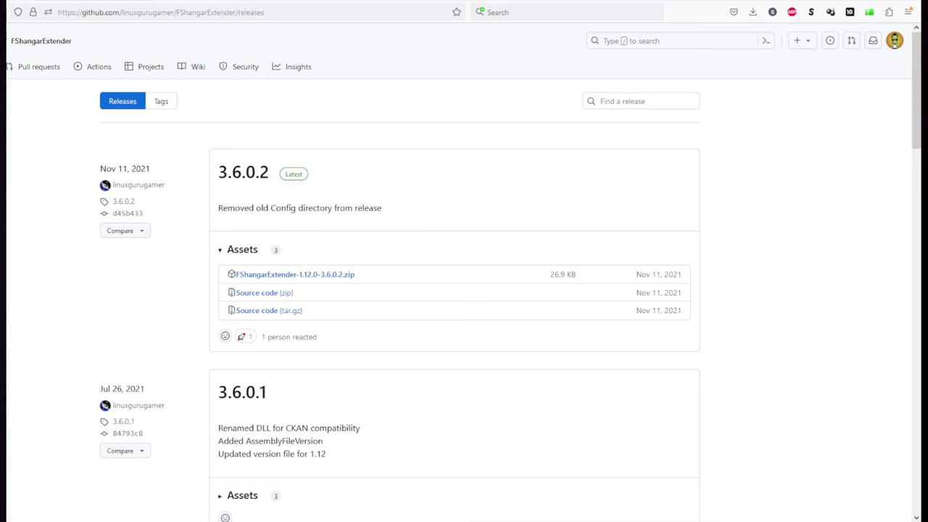
Step: Copy FShangarExtender and 001_ToolbarControl from their downloaded archives into the game's GameData folder
double_click(482, 195)
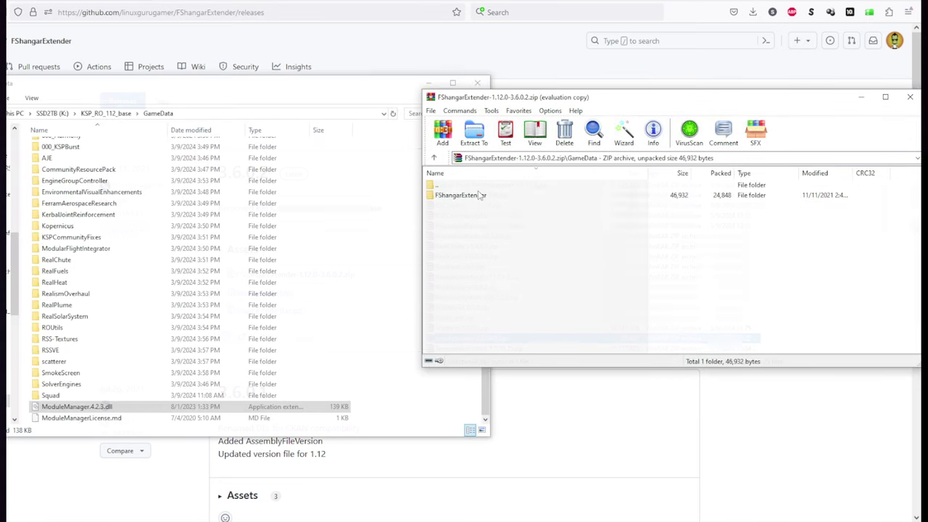
left_click(392, 303)
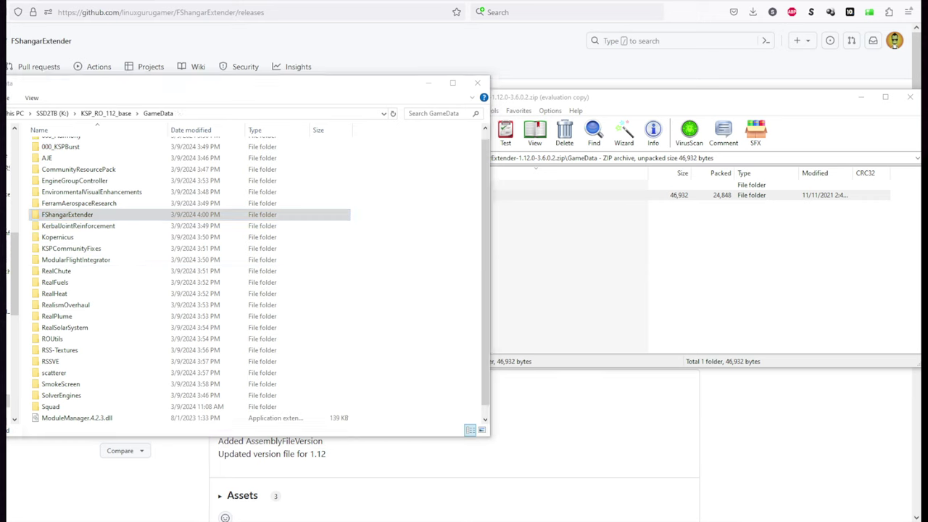
key("alt+Tab")
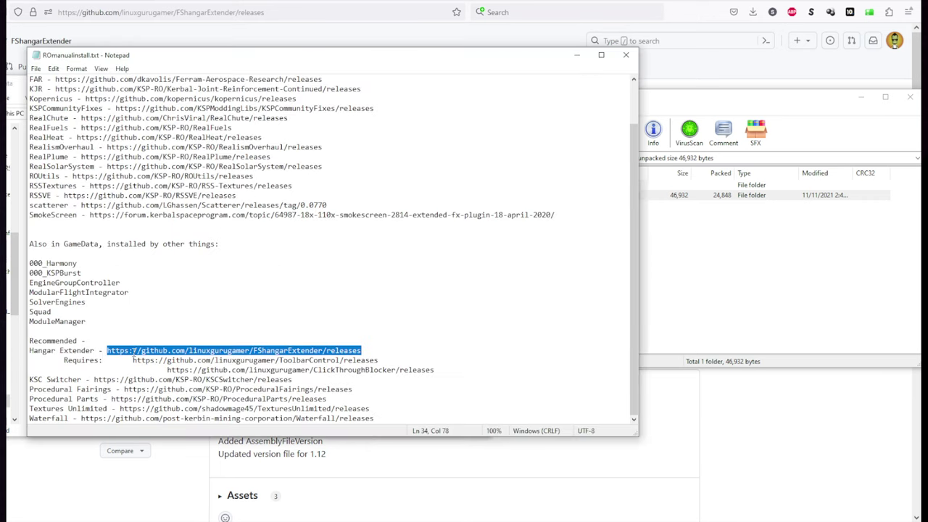
left_click_drag(133, 360, 377, 360)
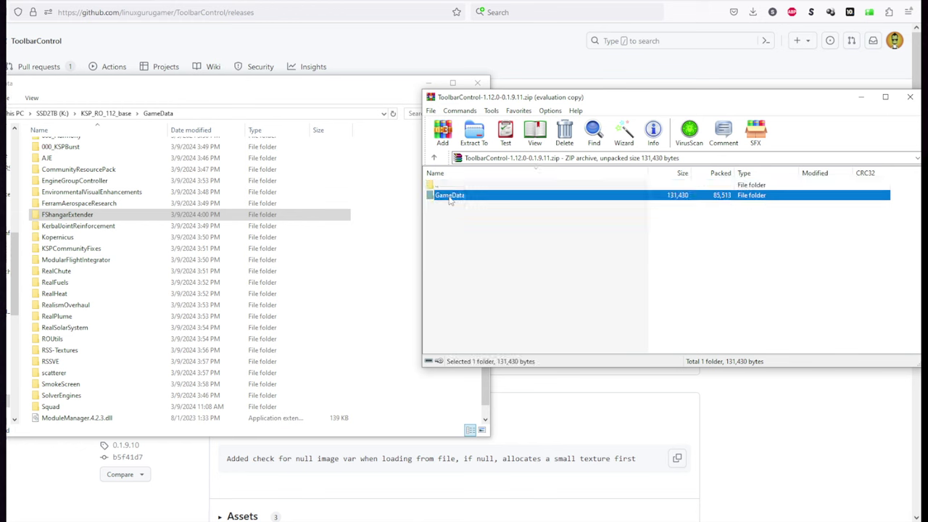
double_click(448, 196)
left_click_drag(449, 196, 406, 317)
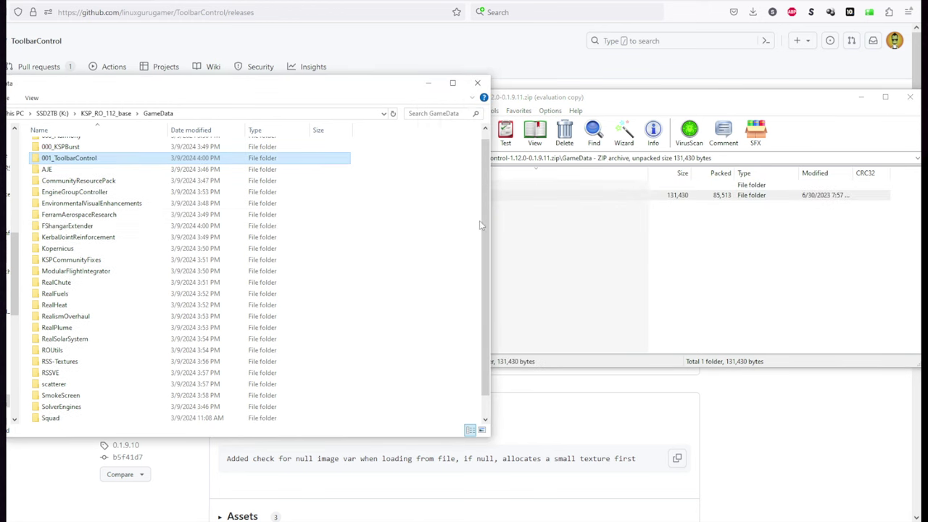
Step: Move 000_ClickThroughBlocker from the ClickThroughBlocker-1.12.0-2.1.10.21 zip into GameData
key("alt+Tab")
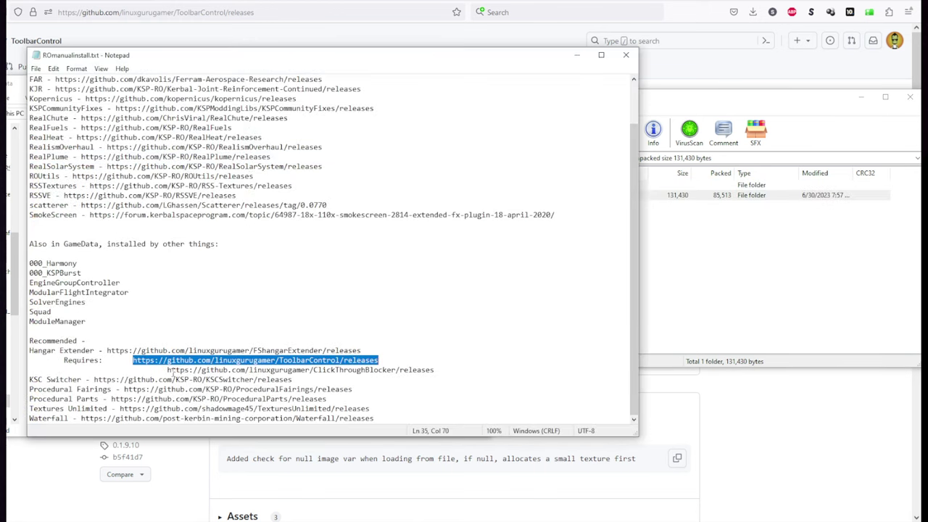
left_click_drag(168, 370, 433, 370)
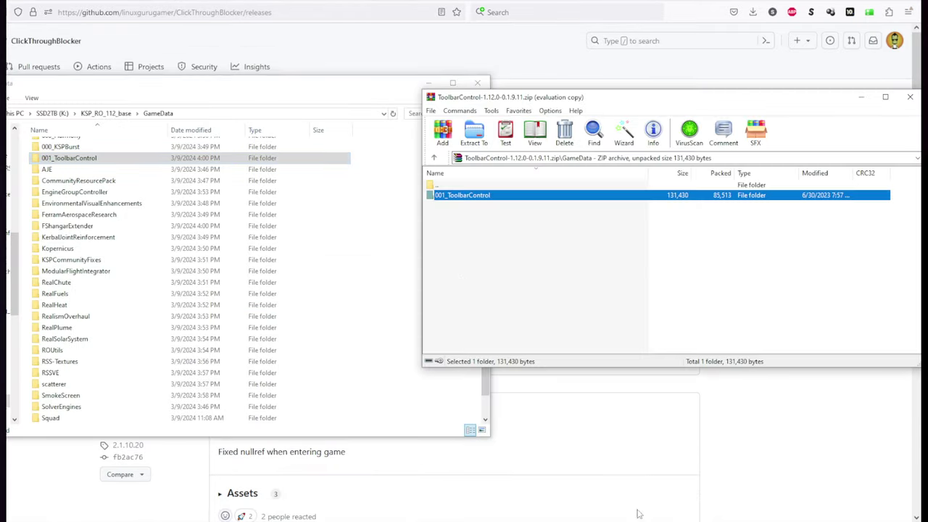
left_click_drag(459, 197, 455, 189)
double_click(454, 187)
double_click(455, 187)
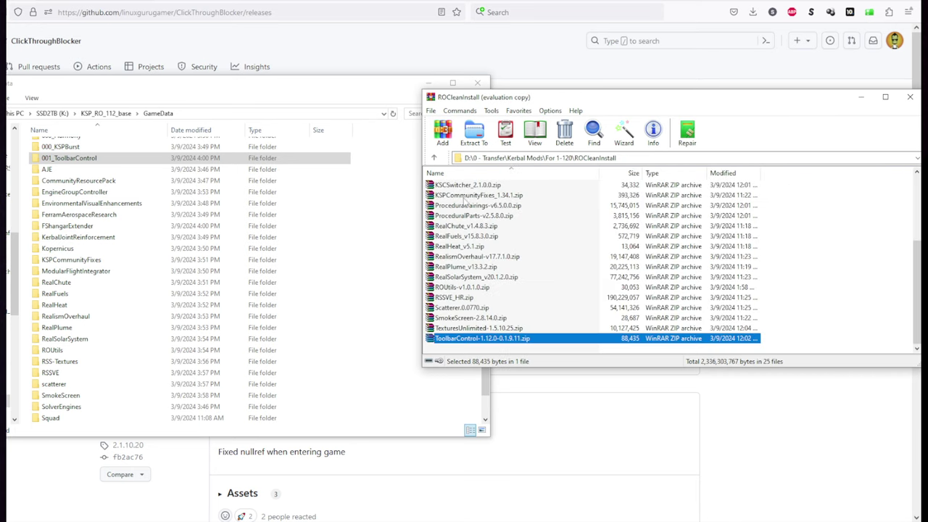
scroll(472, 239, "up", 2)
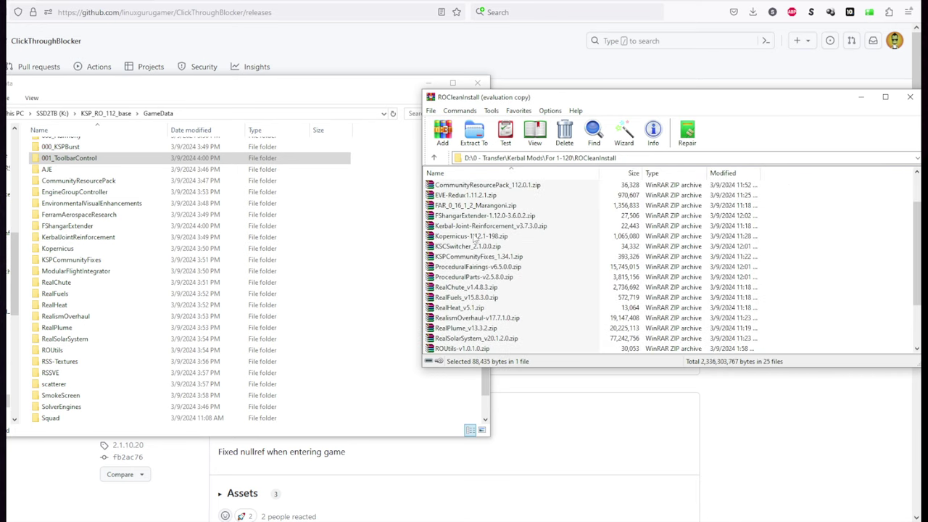
scroll(473, 225, "up", 2)
double_click(471, 216)
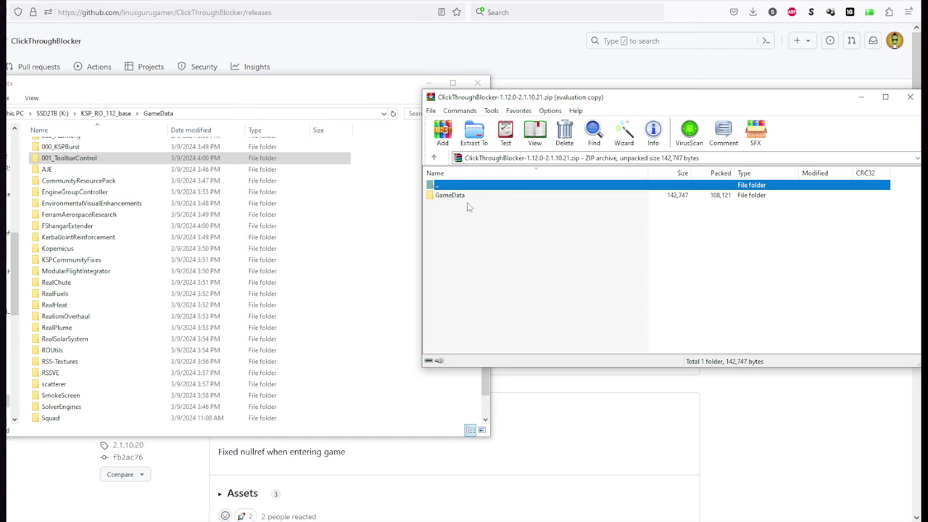
double_click(466, 197)
left_click_drag(465, 197, 394, 266)
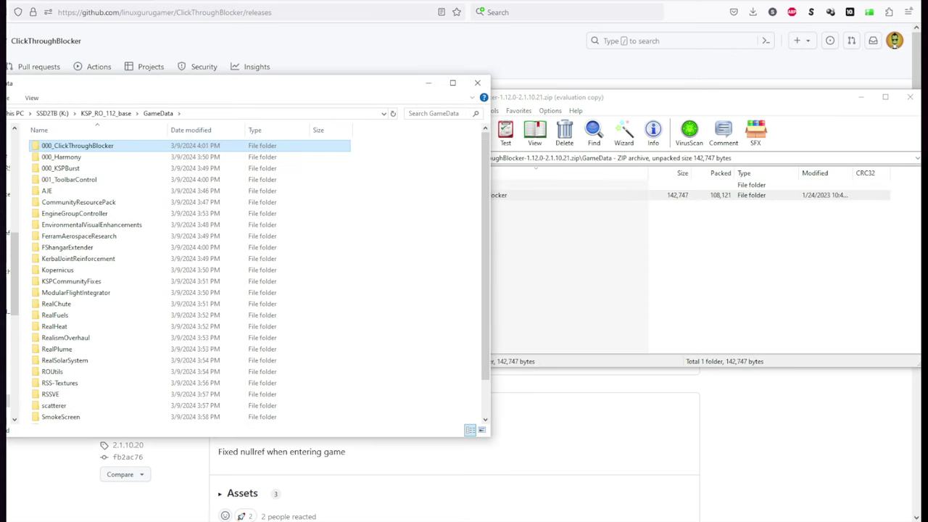
Step: Copy the KSC Switcher releases link and extract the KSCSwitcher folder into GameData
left_click(529, 519)
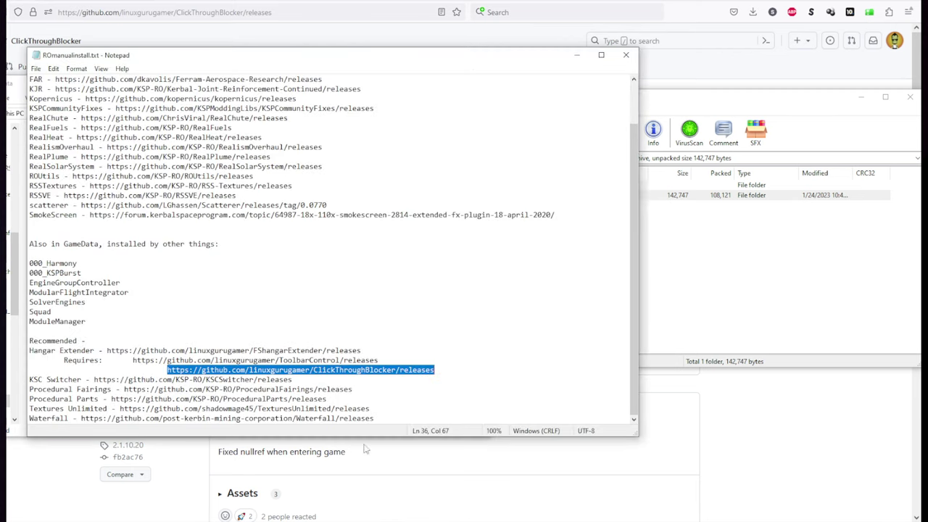
left_click_drag(94, 379, 303, 378)
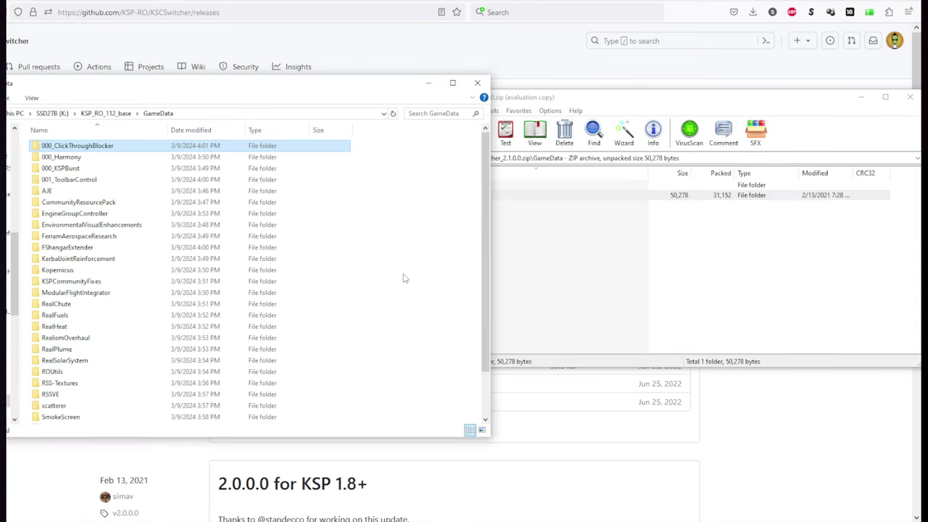
left_click(405, 278)
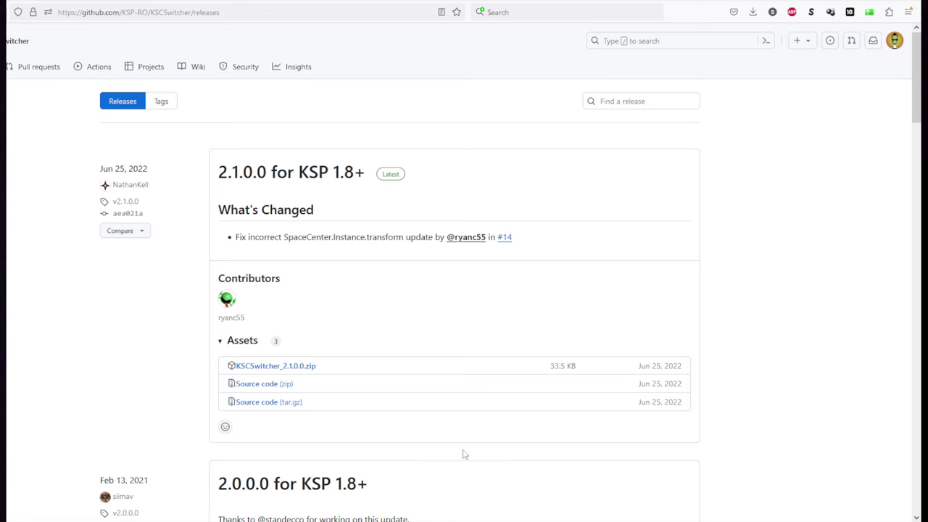
key("alt+Tab")
key("alt+Tab")
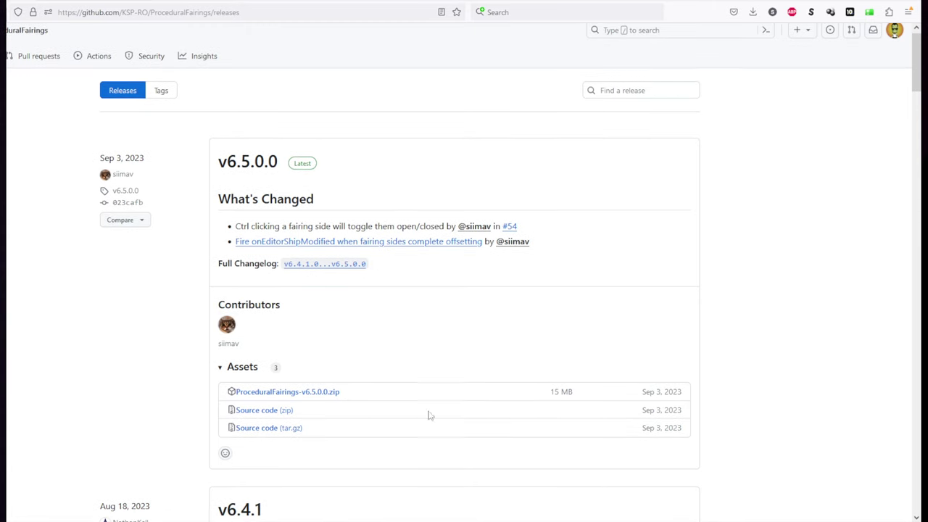
Step: Install ProceduralParts by dragging its folder from the release archive into GameData
key("alt+Tab")
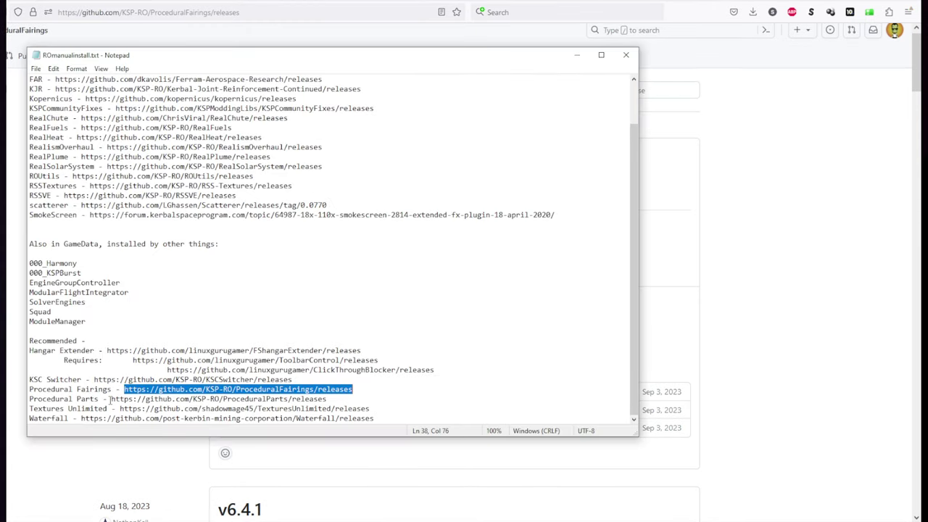
left_click_drag(110, 399, 327, 398)
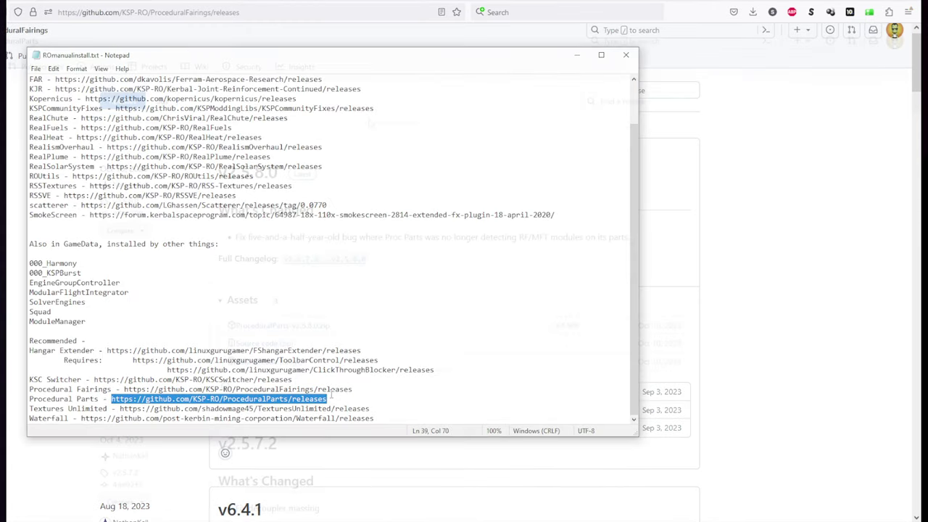
key("alt+Tab")
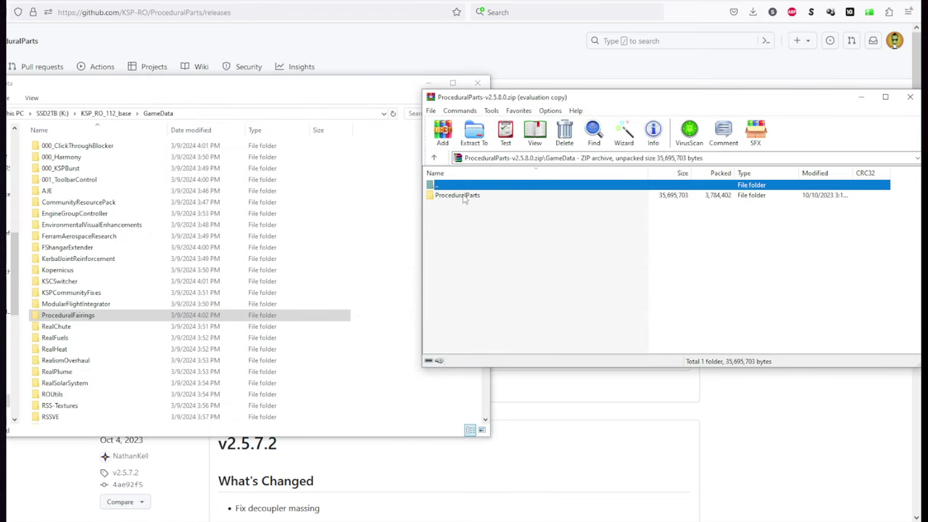
left_click_drag(464, 199, 392, 369)
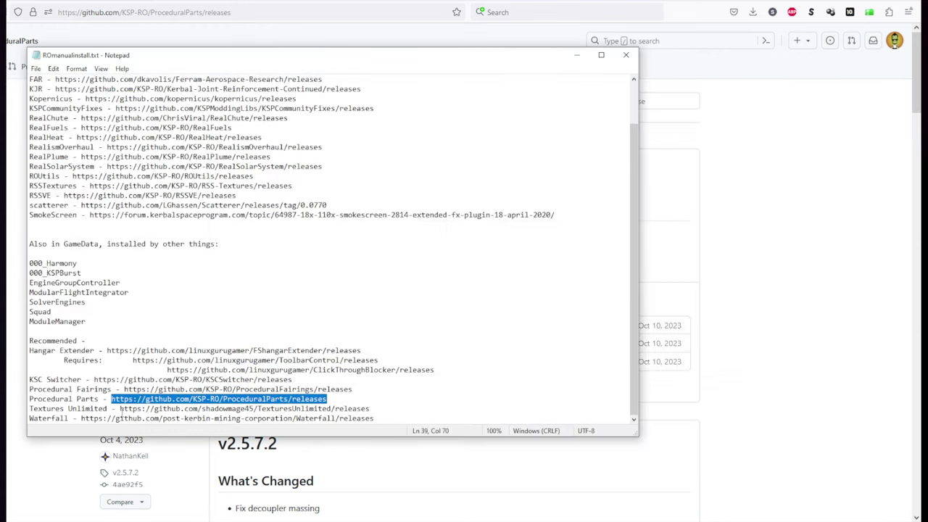
Step: Get the Textures Unlimited and Waterfall releases, moving Waterfall_0_9_0's folder into GameData
left_click_drag(120, 409, 378, 408)
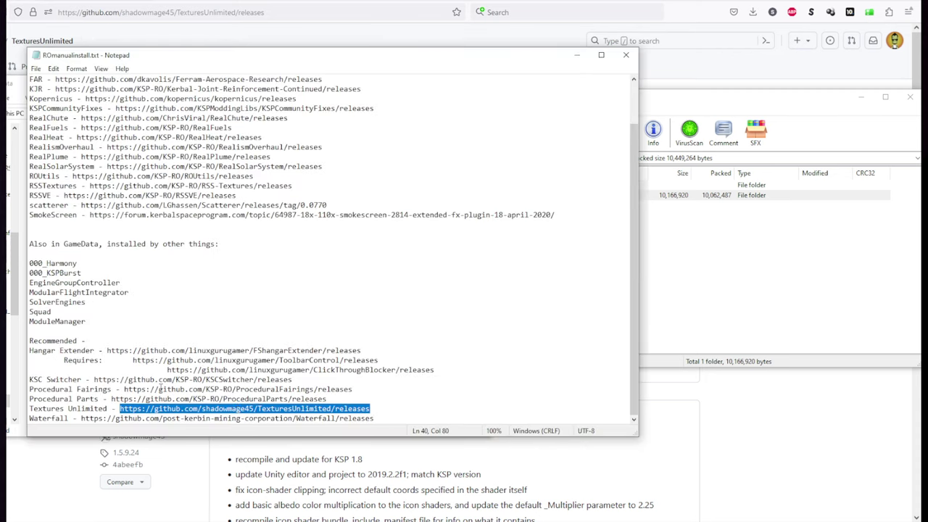
left_click_drag(81, 418, 373, 419)
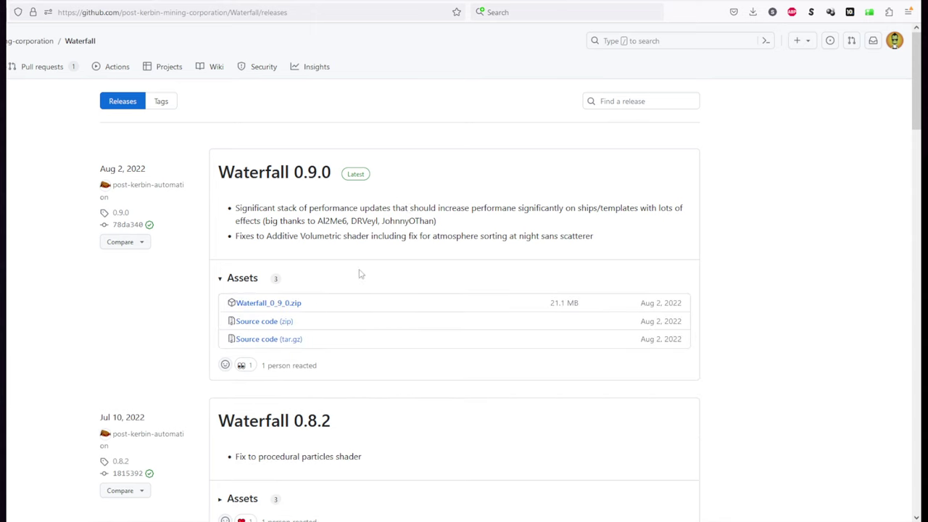
left_click(281, 307)
key("alt+Tab")
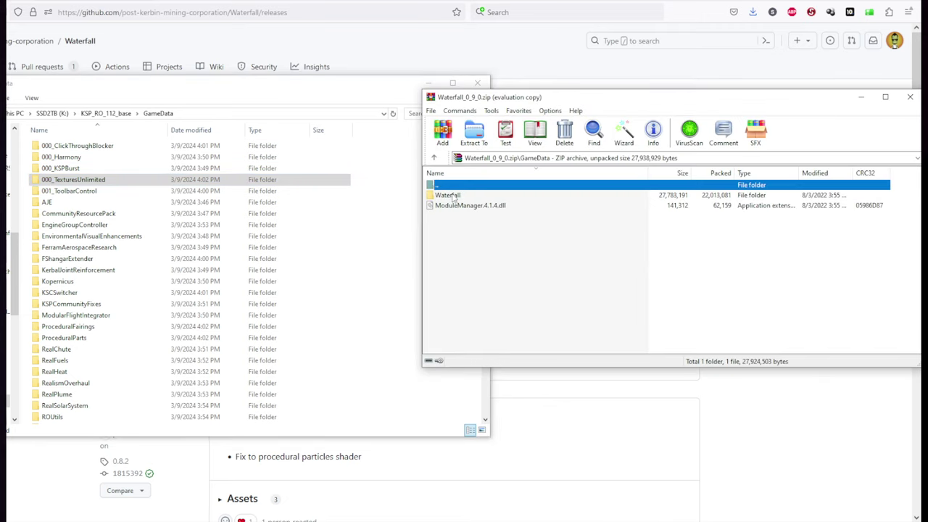
key("Down")
left_click_drag(403, 280, 404, 277)
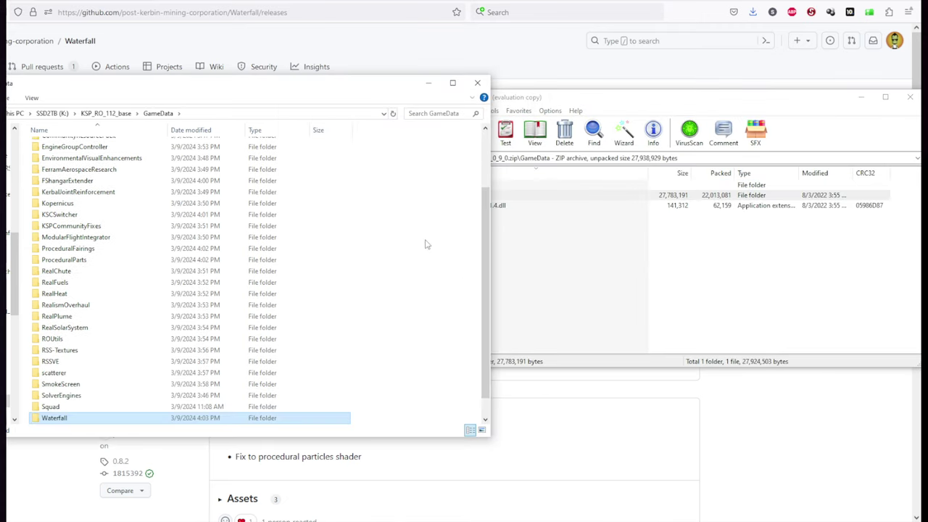
left_click(909, 97)
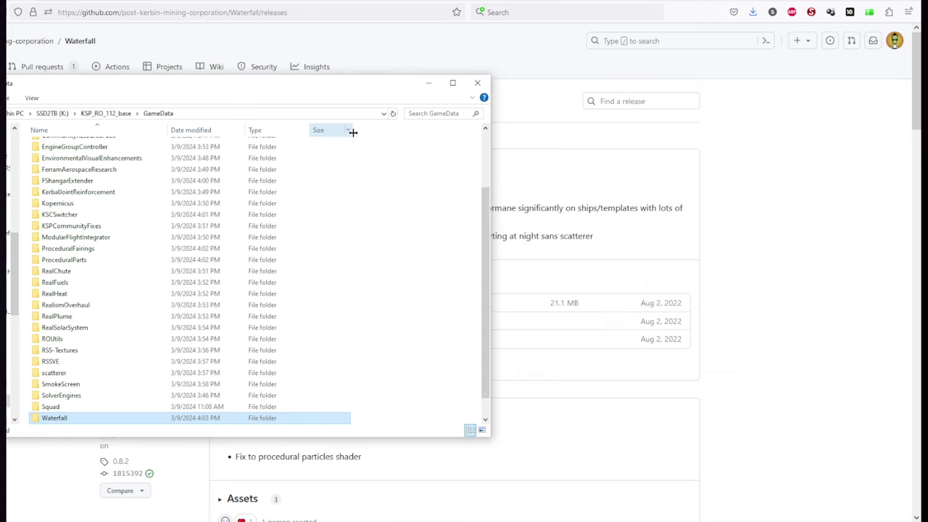
left_click_drag(296, 88, 539, 86)
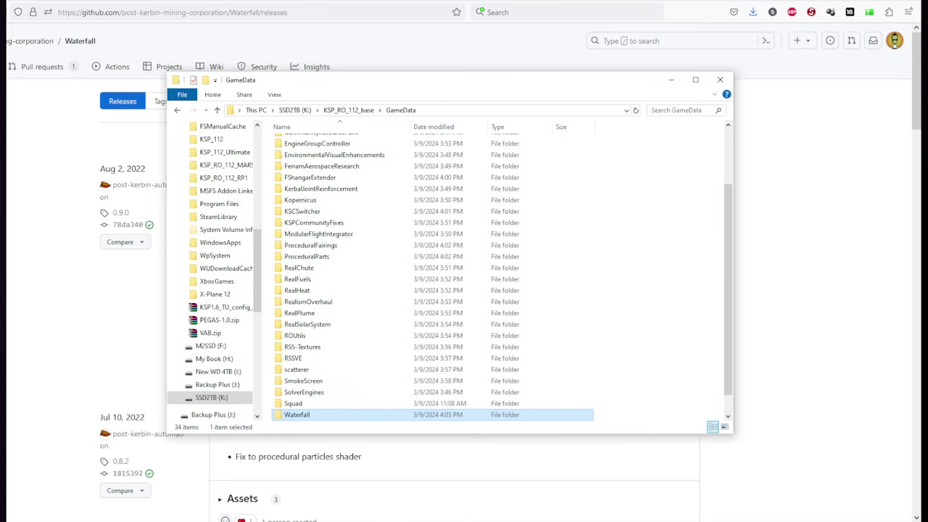
Step: Launch KSP_x64.exe from the KSP_RO_112_base folder
left_click(359, 110)
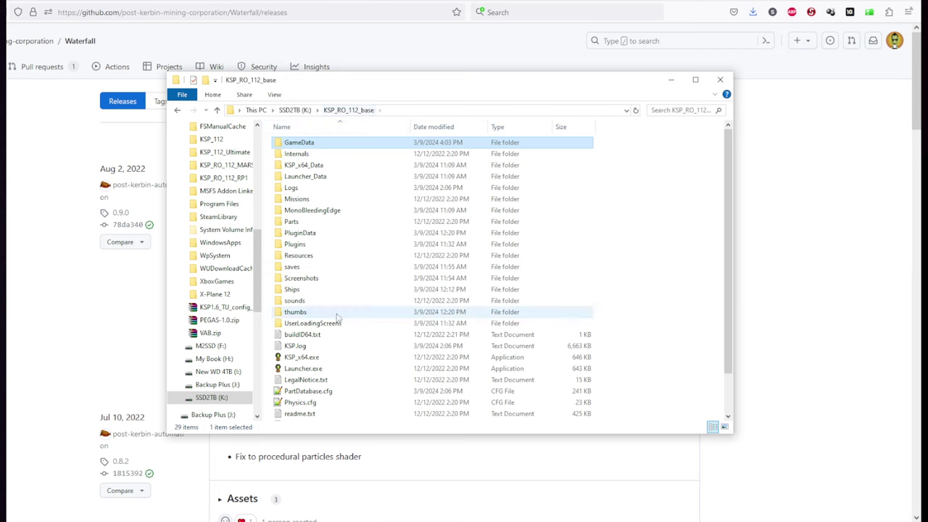
left_click(310, 393)
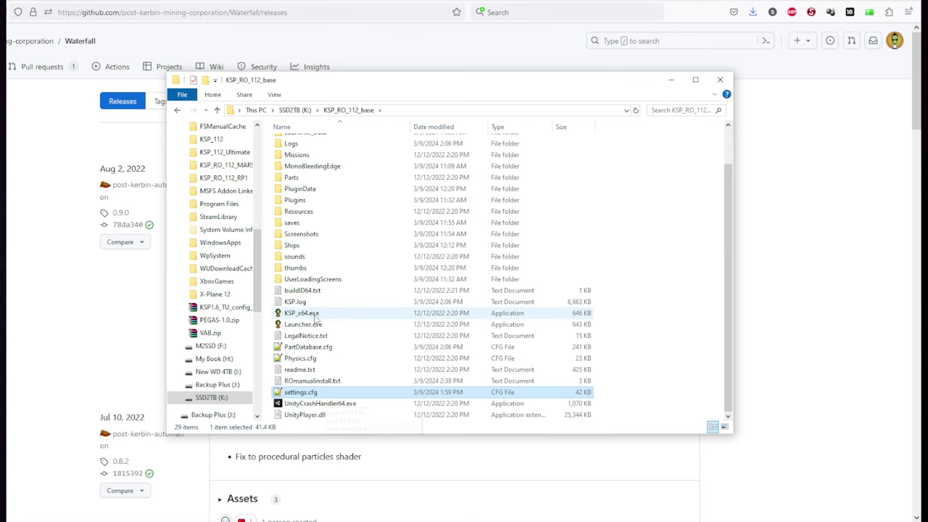
double_click(315, 316)
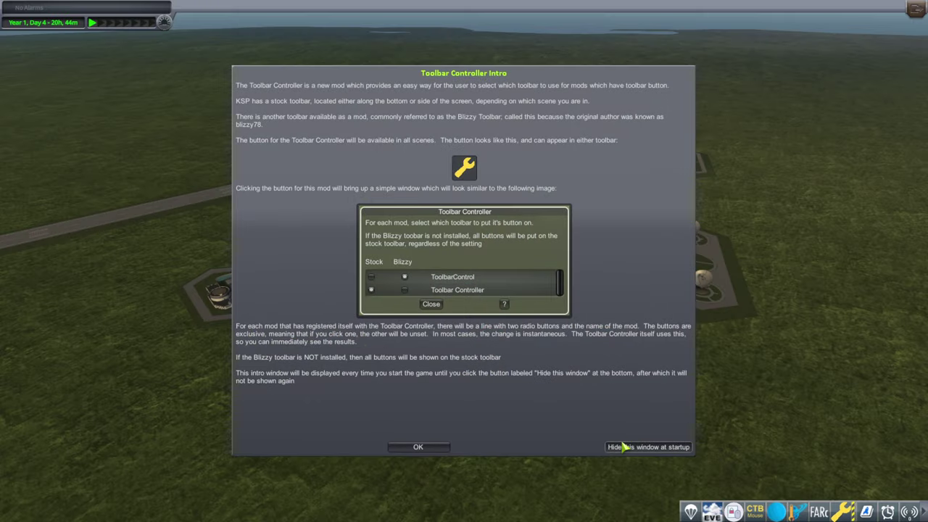
Step: Stop the Toolbar Controller intro at startup and orbit the camera around the Space Center
left_click(621, 447)
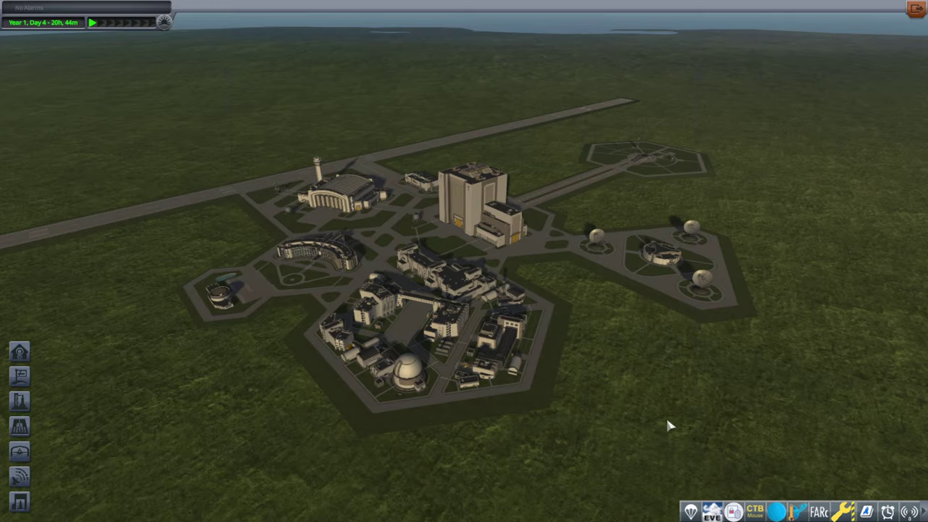
scroll(665, 415, "up", 5)
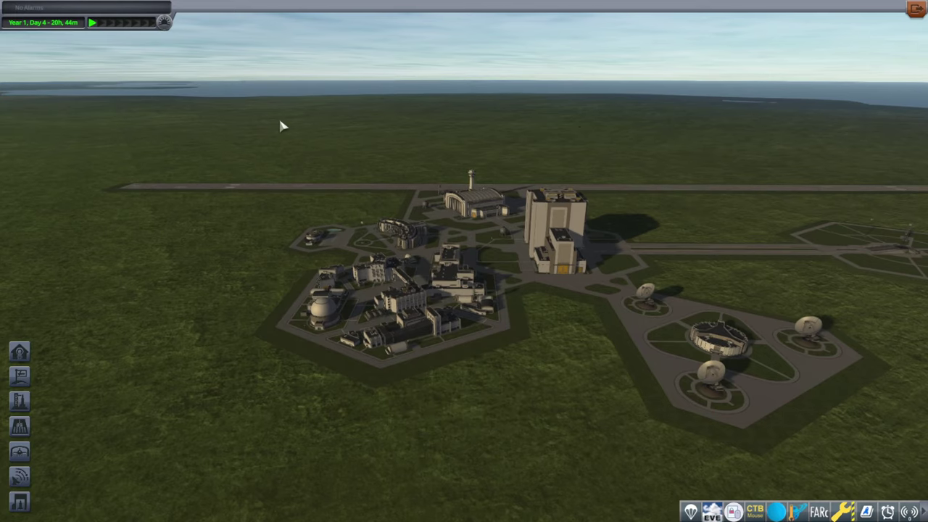
left_click_drag(282, 124, 339, 134)
scroll(338, 134, "down", 8)
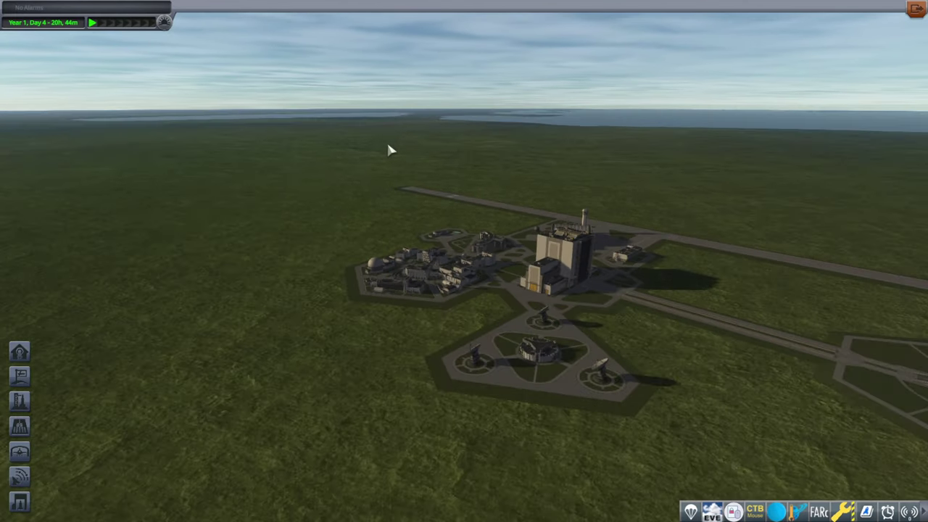
left_click_drag(424, 150, 892, 321)
left_click_drag(506, 406, 437, 390)
scroll(435, 390, "up", 5)
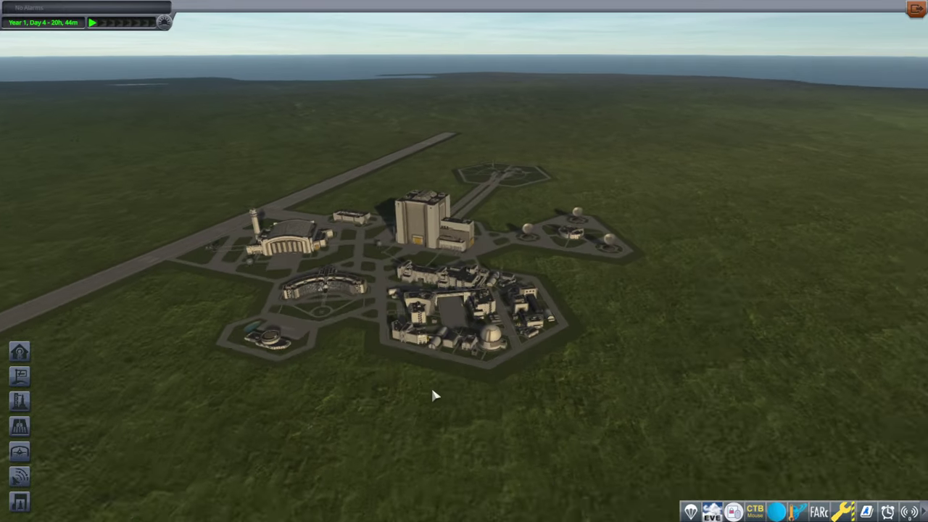
left_click_drag(432, 395, 430, 447)
left_click_drag(749, 379, 348, 222)
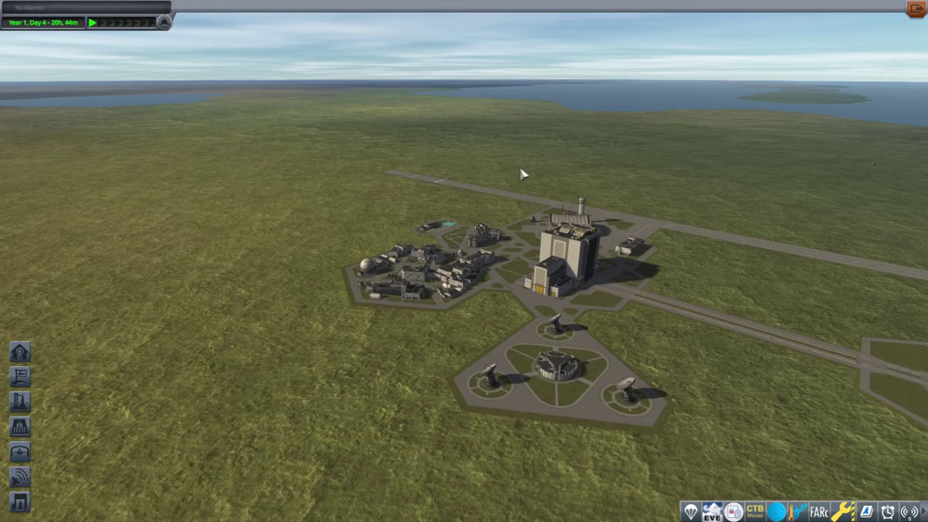
Step: Orbit to a low side-on view of the complex and slow the time warp
left_click_drag(524, 174, 265, 117)
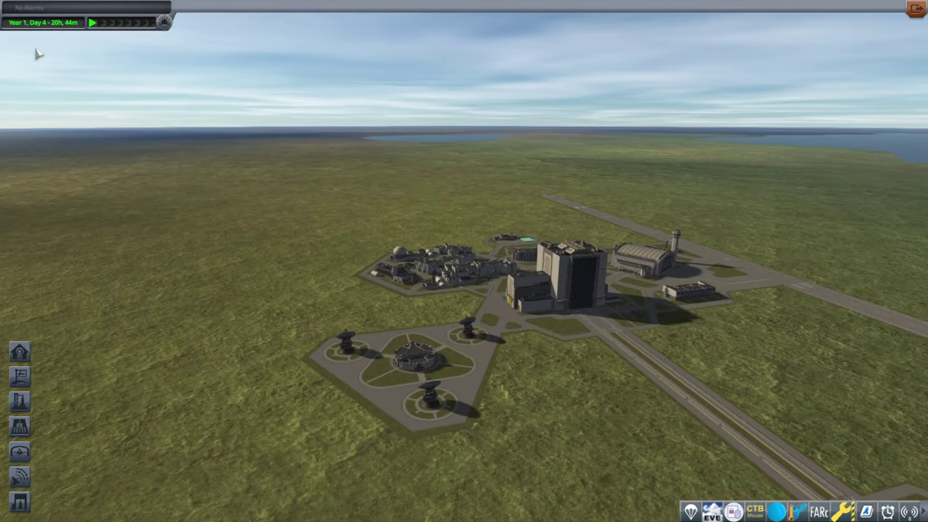
left_click_drag(335, 145, 821, 271)
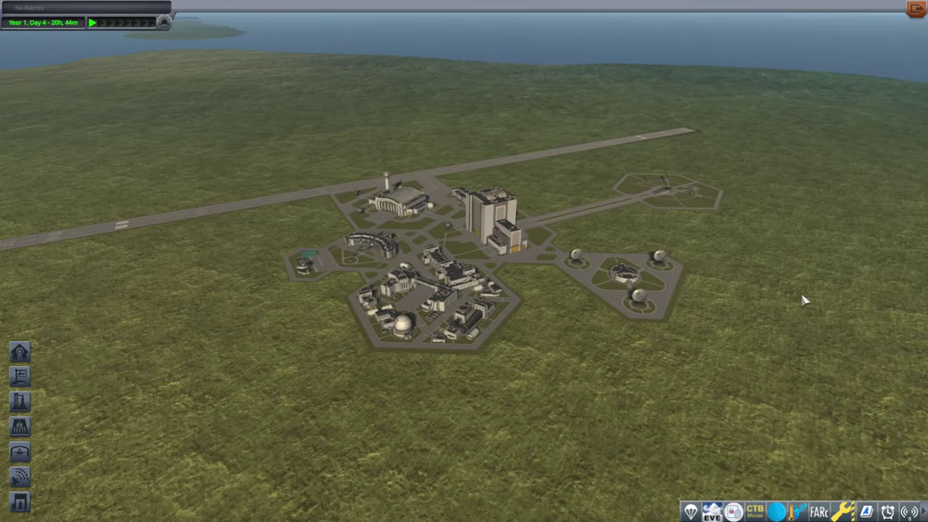
scroll(804, 297, "up", 3)
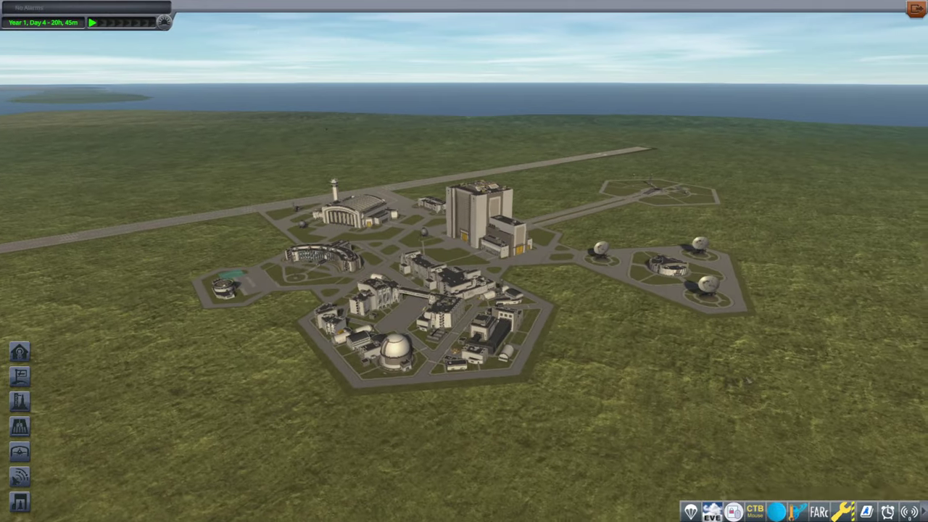
scroll(766, 363, "up", 3)
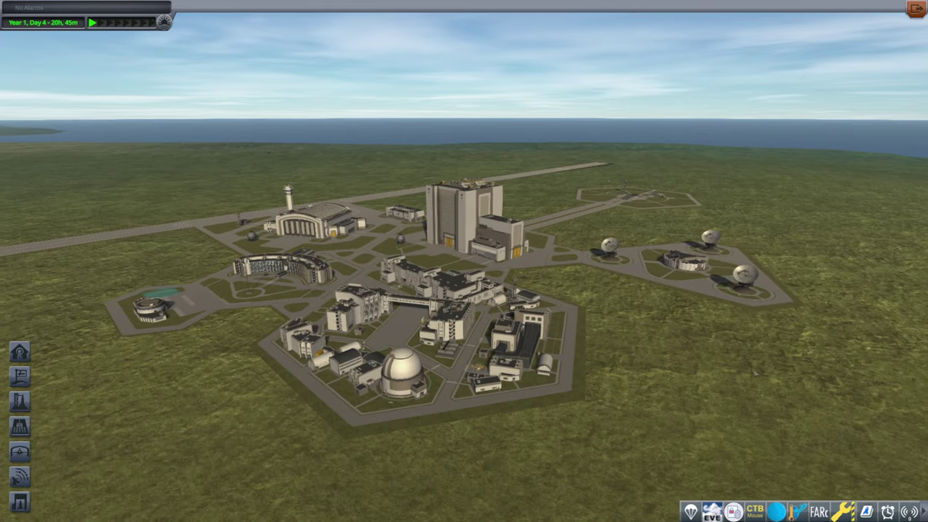
left_click_drag(758, 370, 752, 387)
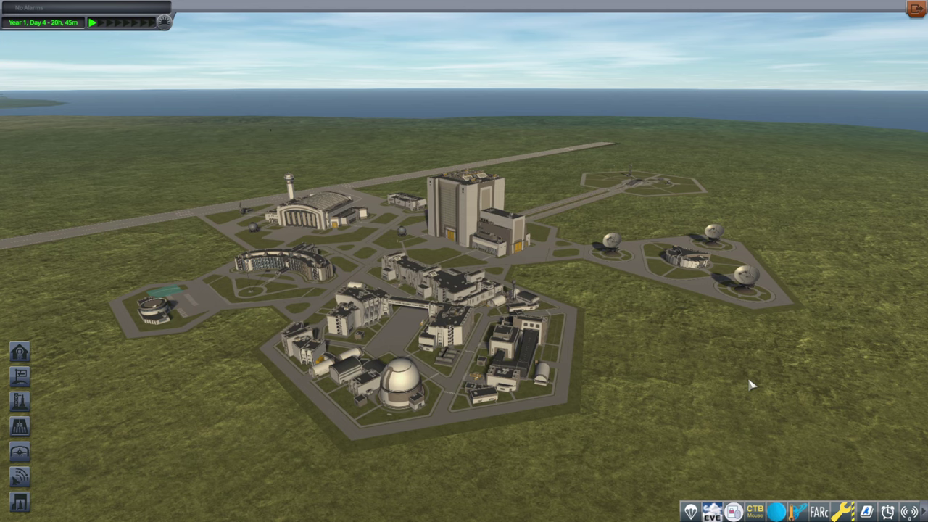
scroll(752, 387, "up", 2)
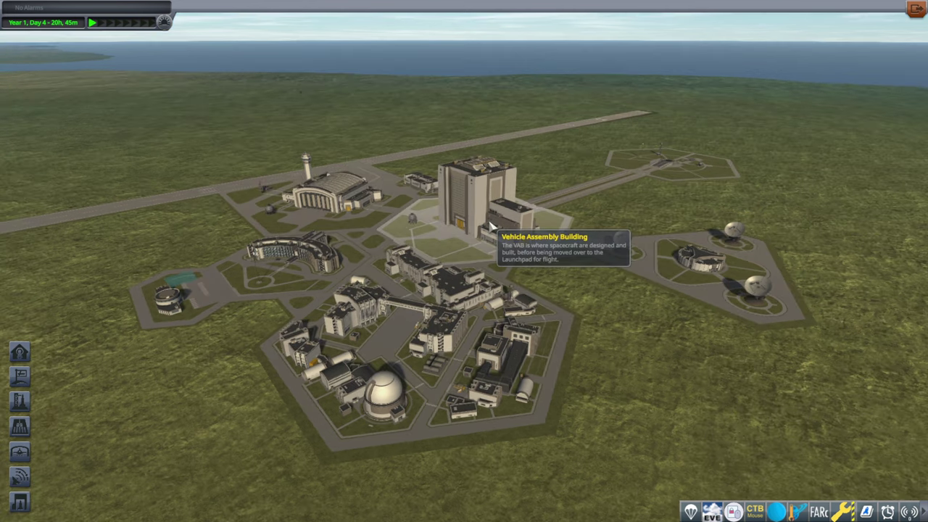
left_click_drag(490, 226, 222, 122)
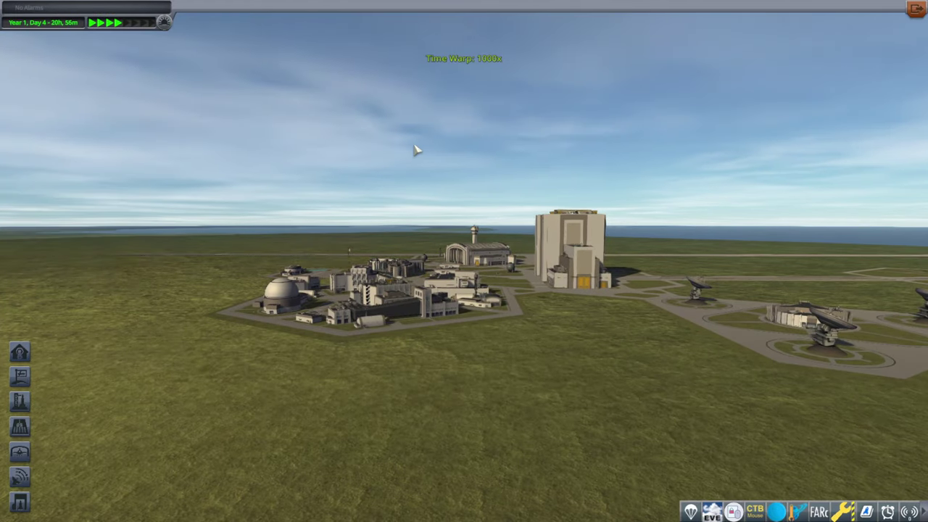
key("comma")
key("comma")
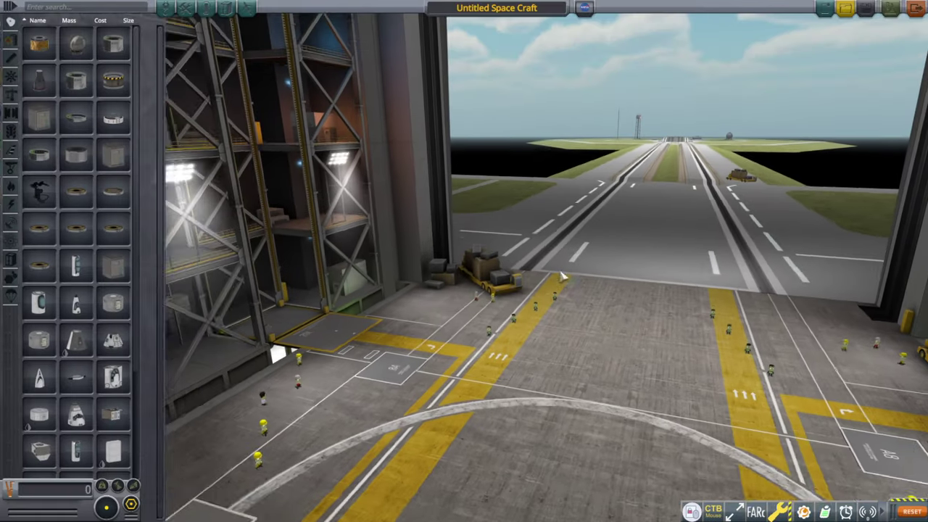
Step: Place a Procedural Tank from the Fuel Tanks category in the assembly building
scroll(73, 181, "down", 3)
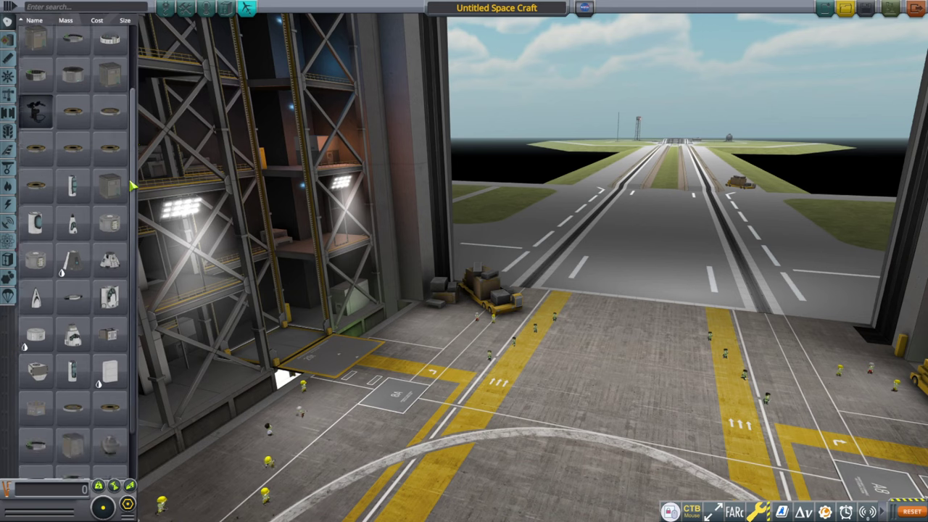
left_click(9, 41)
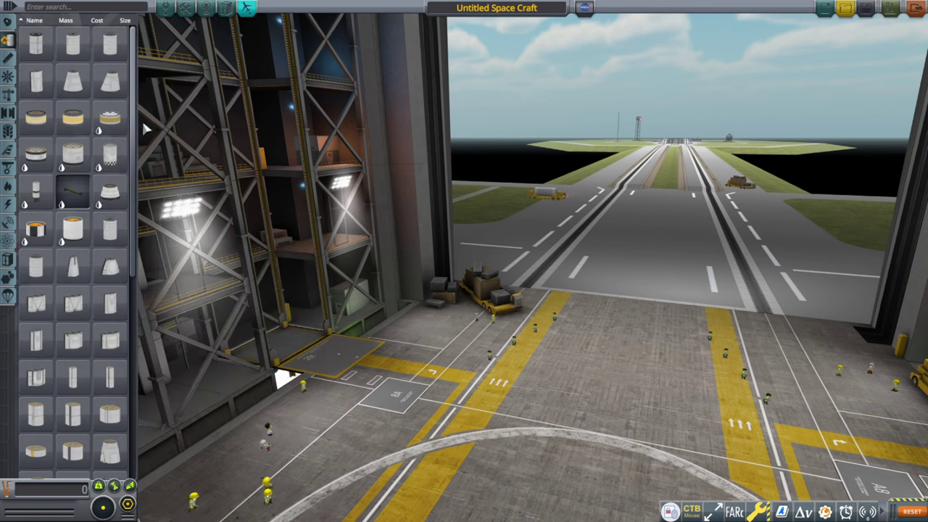
scroll(139, 286, "down", 2)
scroll(140, 287, "down", 1)
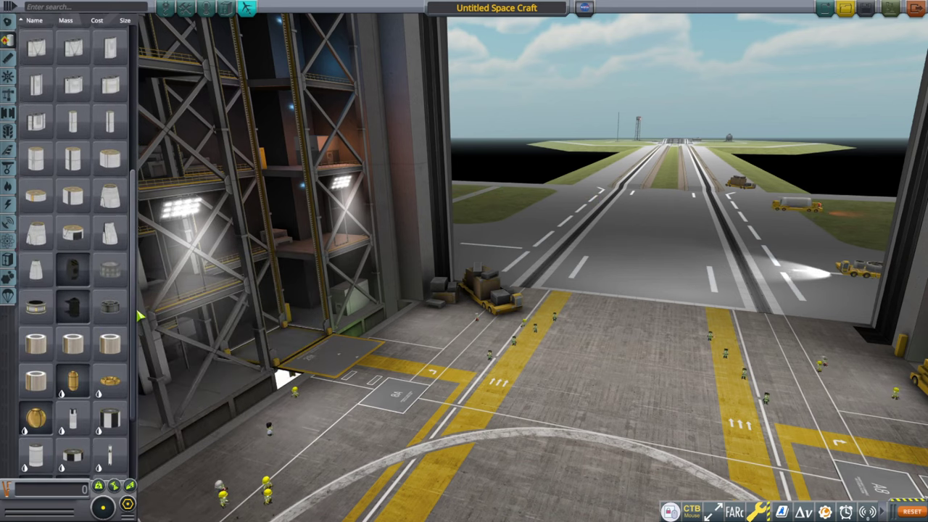
left_click(109, 158)
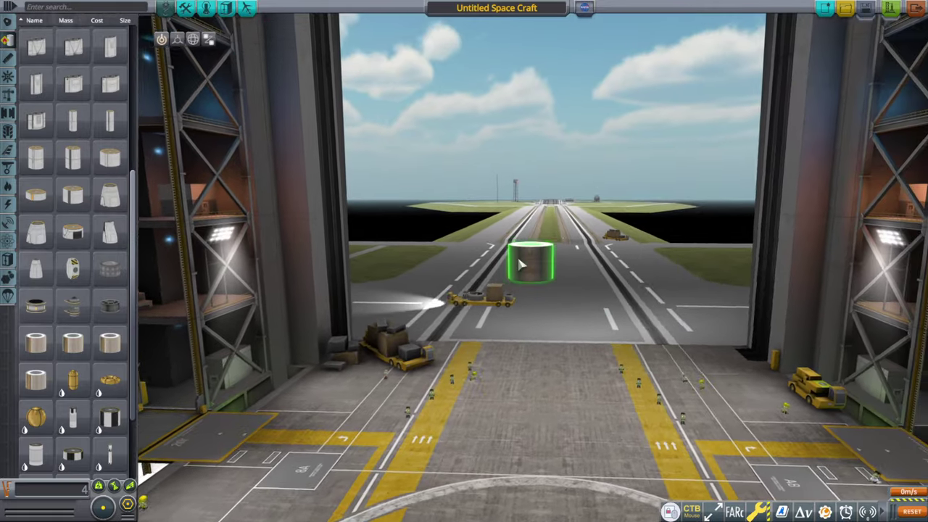
left_click(532, 263)
Step: Resize the tank to 5 m diameter and 5 m length, and add Subcooled RP-1
right_click(532, 262)
left_click(760, 218)
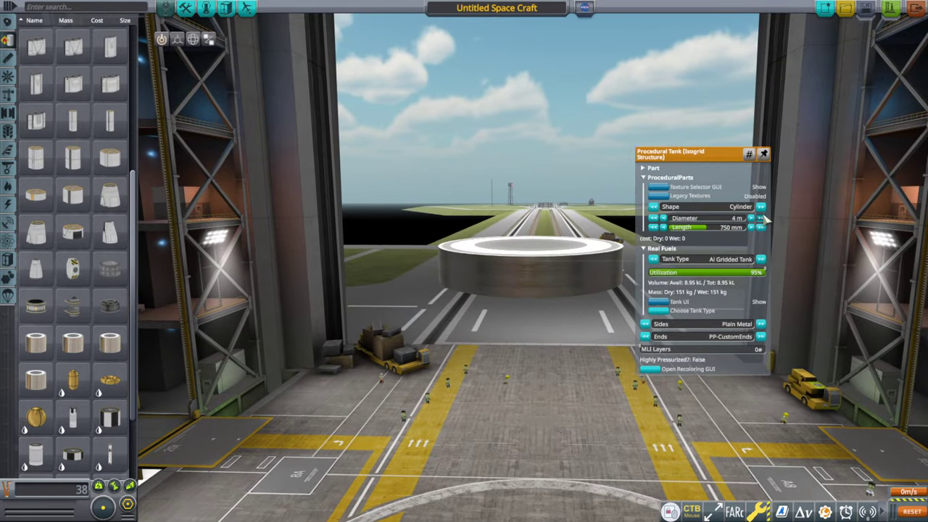
left_click(760, 227)
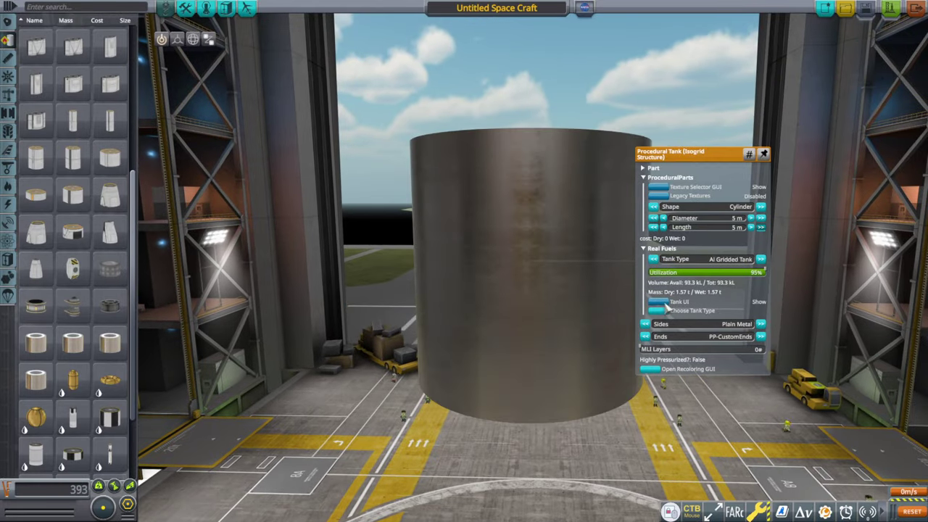
left_click(758, 301)
scroll(855, 330, "down", 8)
scroll(855, 329, "down", 5)
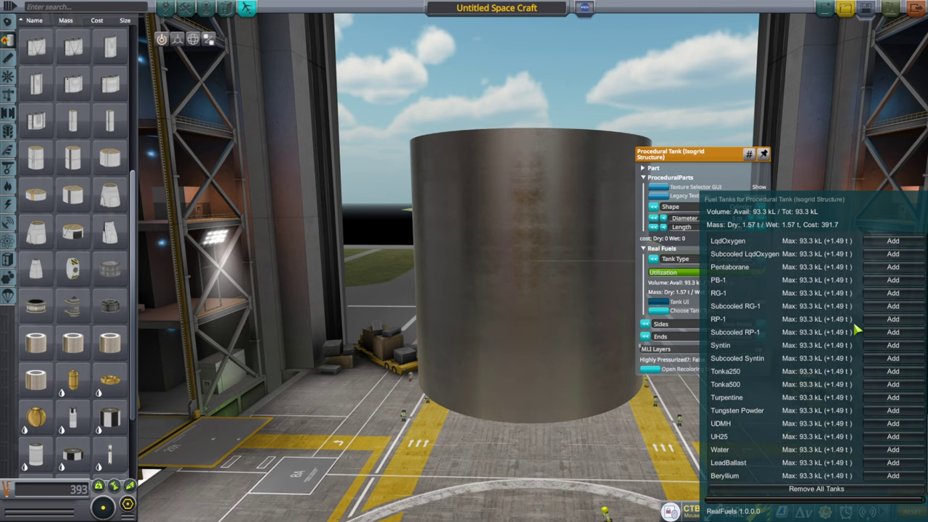
left_click(892, 332)
Step: Close the tank's settings and look over the tank and the parts list
left_click(621, 62)
left_click_drag(621, 63, 589, 145)
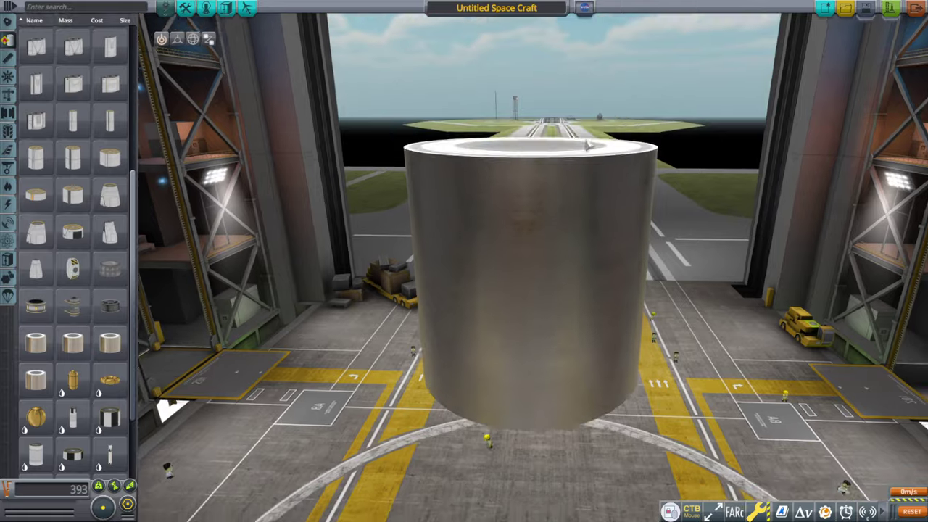
scroll(116, 145, "up", 7)
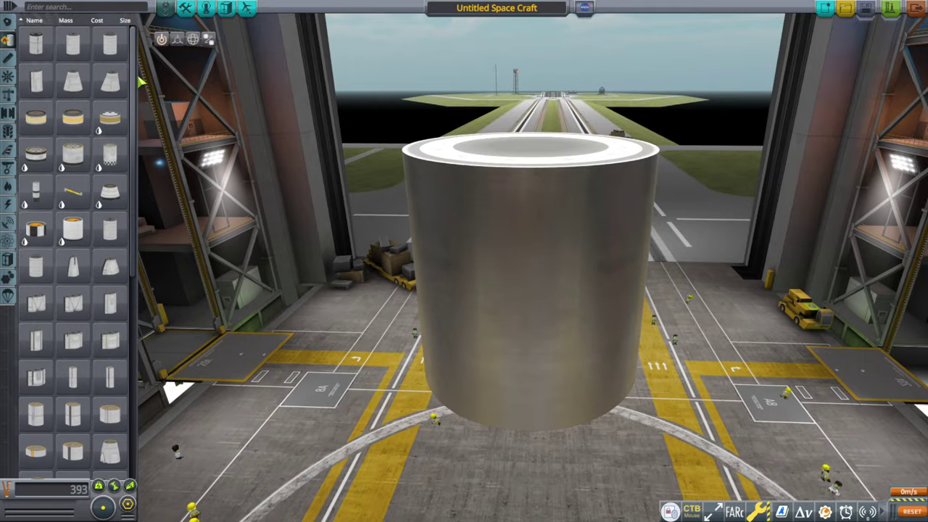
scroll(108, 326, "down", 5)
mouse_move(110, 388)
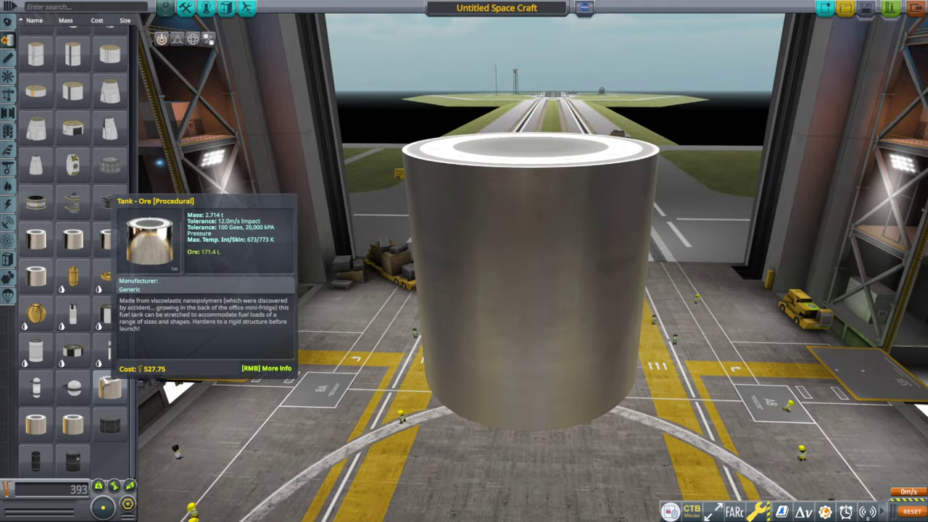
mouse_move(127, 336)
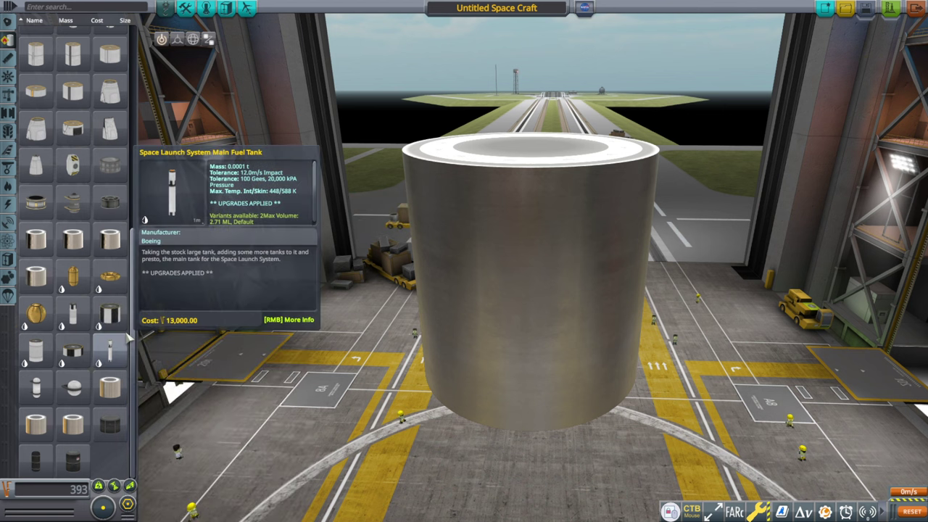
scroll(109, 290, "down", 10)
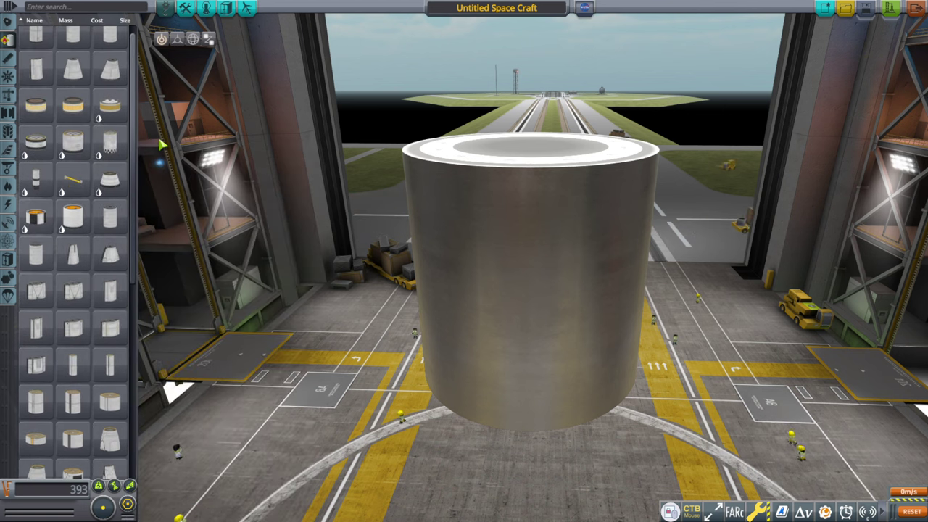
mouse_move(108, 255)
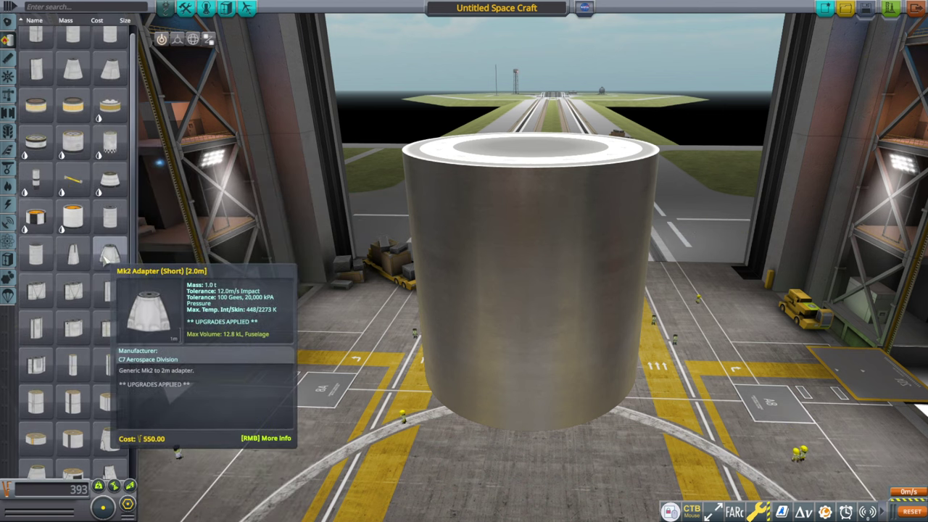
Step: Browse the Engines category, reading the info cards of several engines
left_click(7, 58)
mouse_move(116, 180)
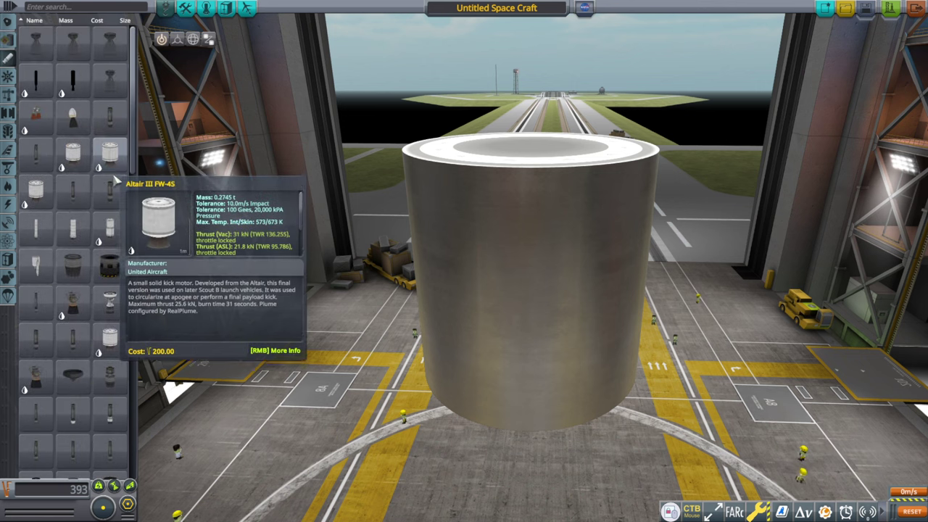
scroll(113, 304, "down", 2)
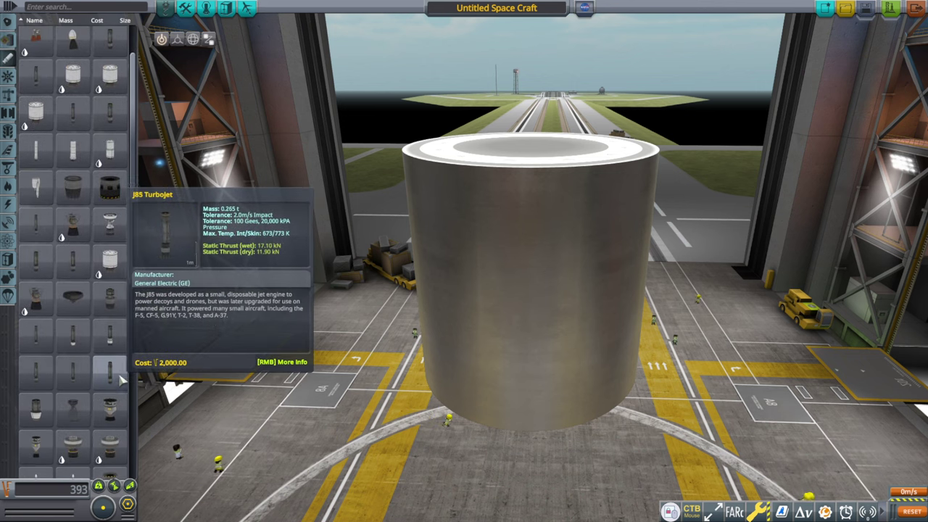
scroll(122, 379, "down", 3)
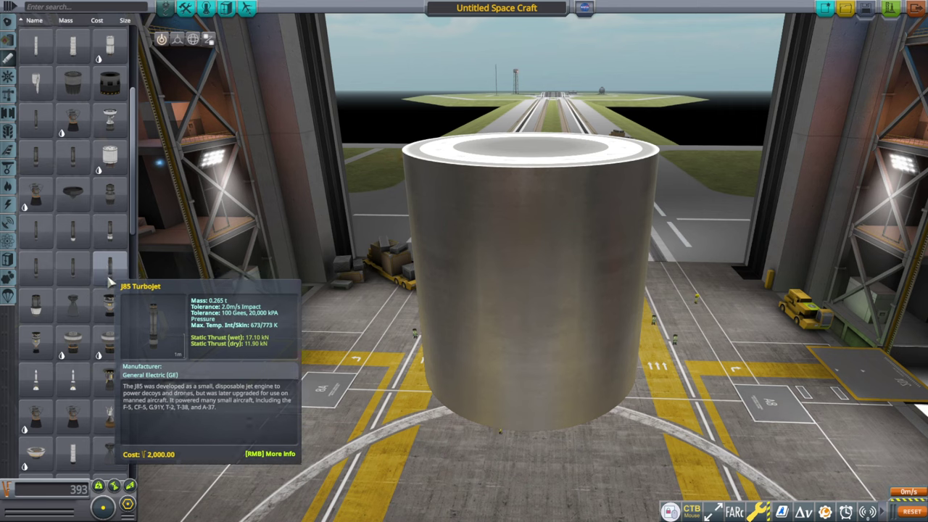
mouse_move(111, 308)
scroll(111, 297, "down", 1)
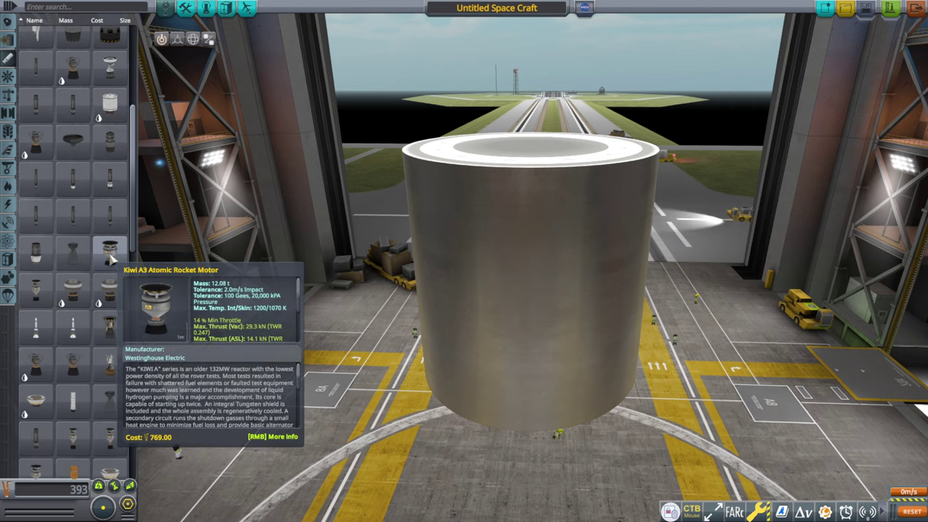
scroll(111, 283, "down", 3)
mouse_move(112, 211)
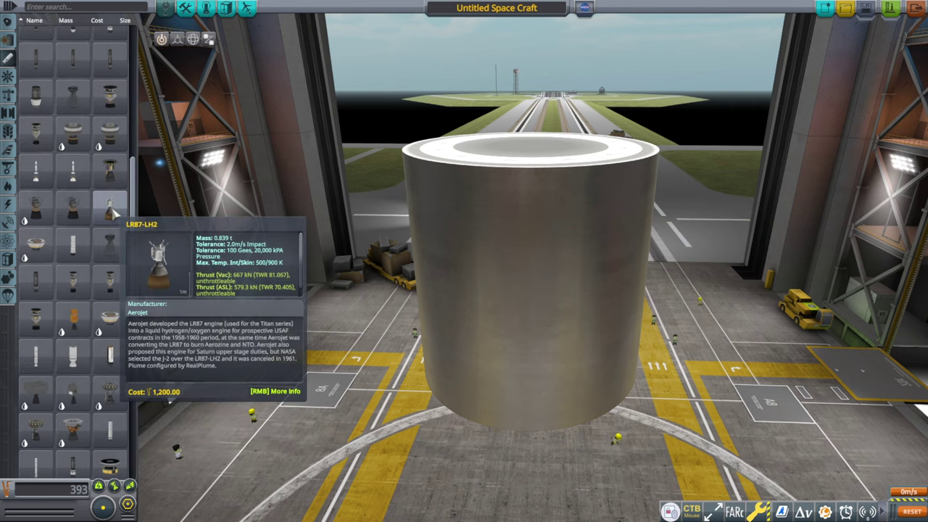
scroll(94, 290, "down", 2)
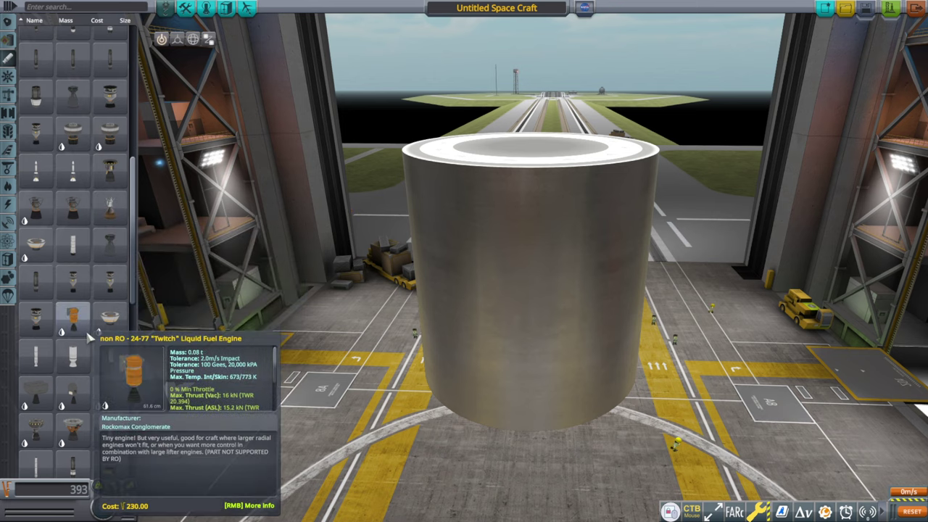
mouse_move(82, 367)
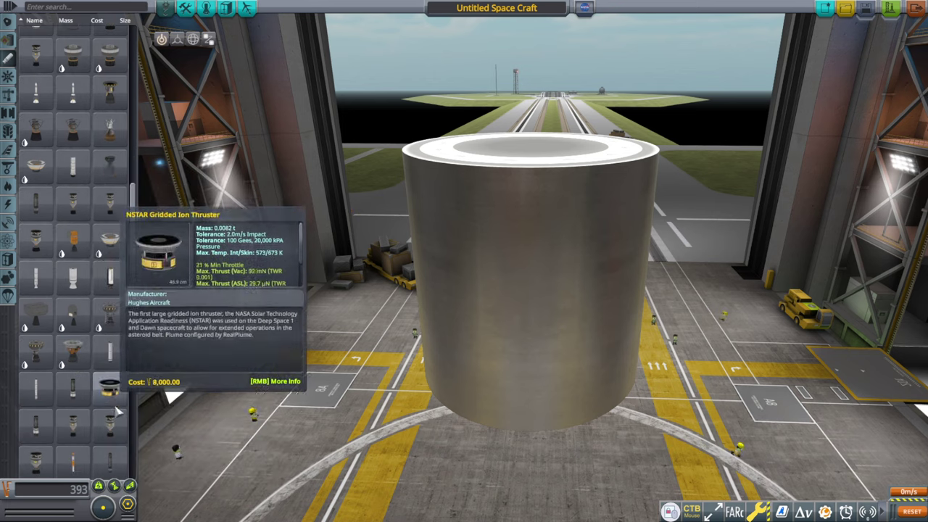
scroll(94, 366, "down", 1)
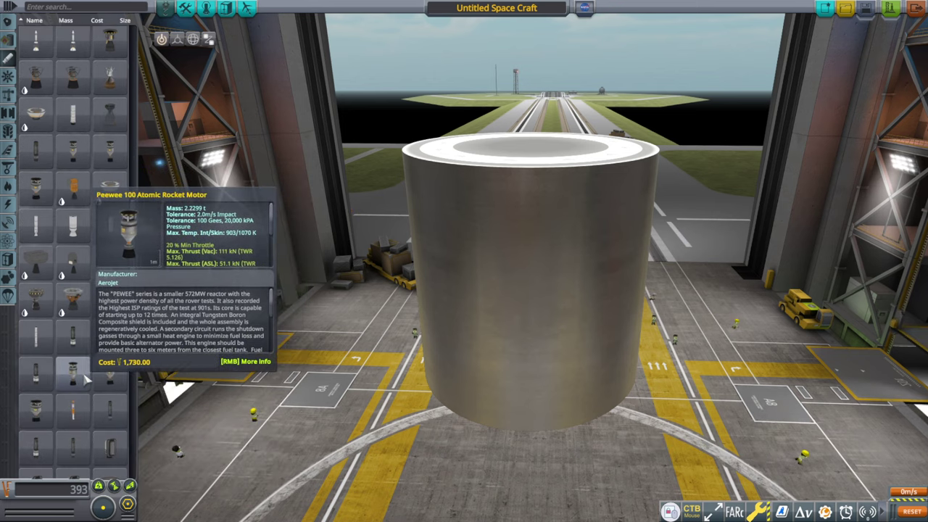
mouse_move(27, 413)
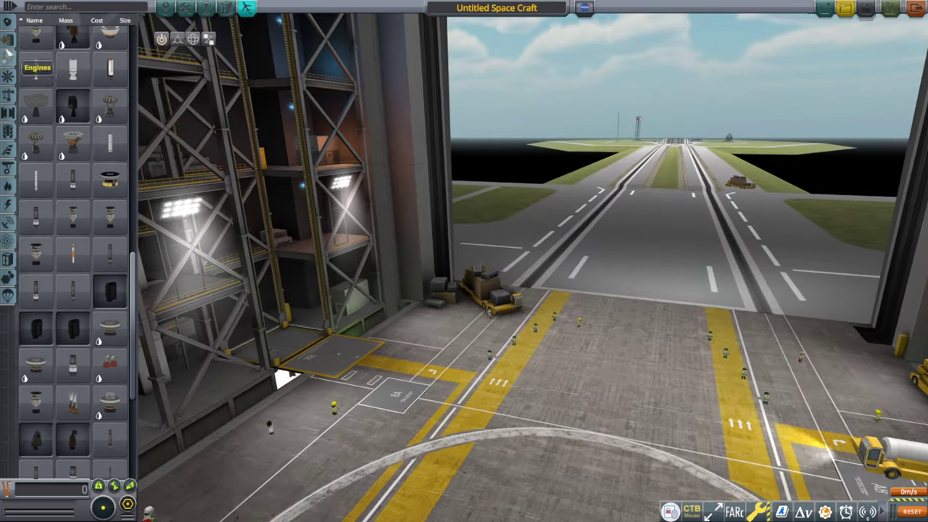
Step: Switch the parts list back to the Fuel Tanks category and scroll through it
left_click(7, 40)
scroll(73, 239, "down", 5)
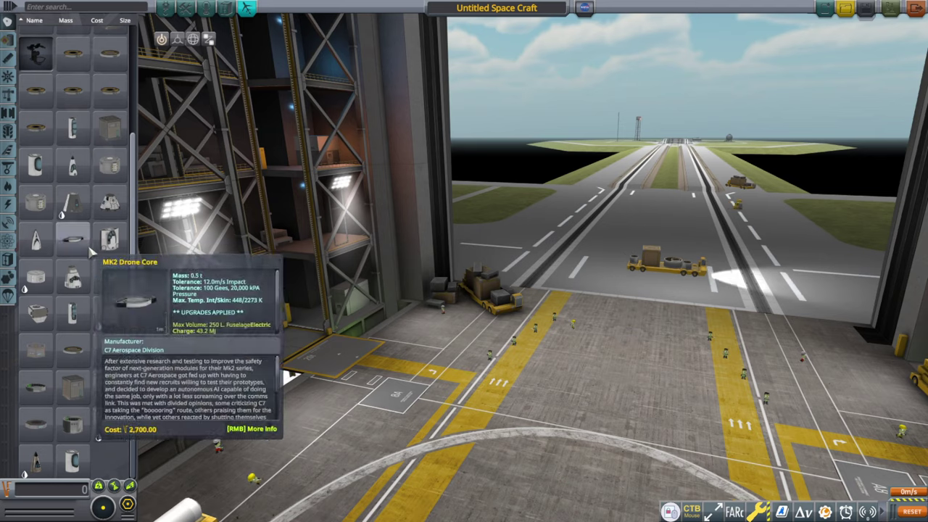